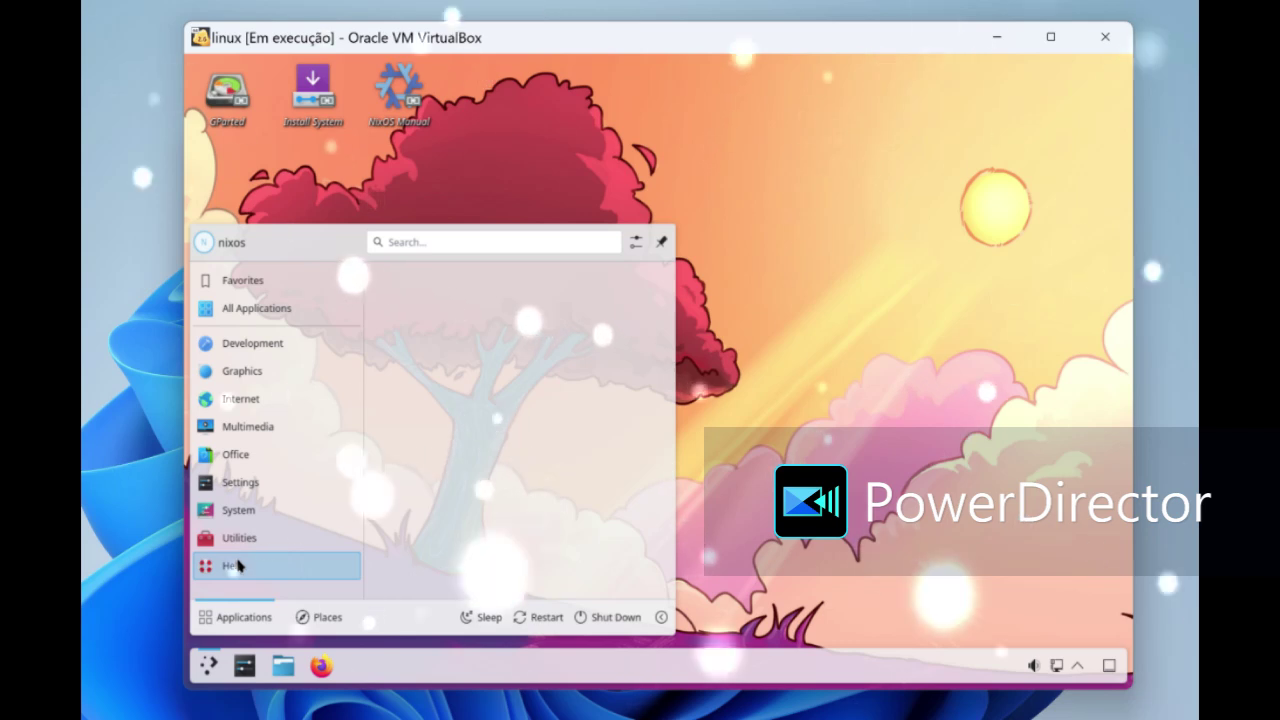
# - Close the launcher, then briefly open and close the Status and Notifications panel
pyautogui.click(738, 427)
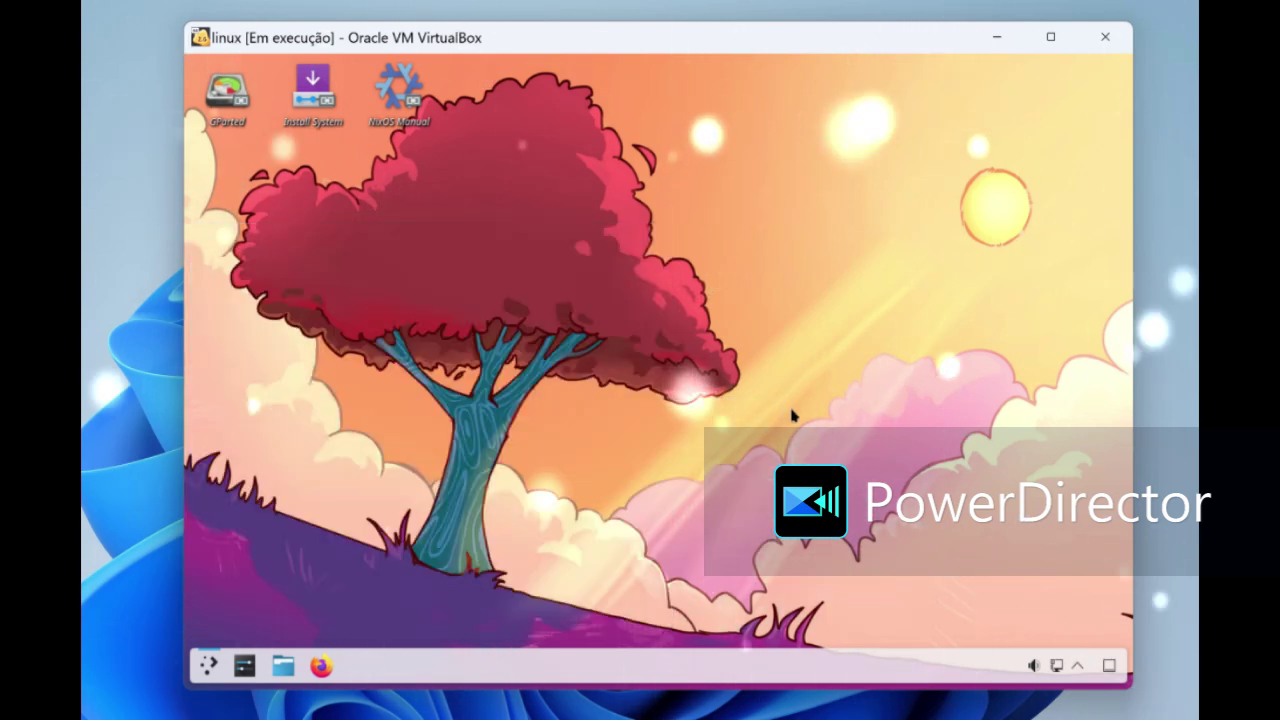
pyautogui.click(1081, 664)
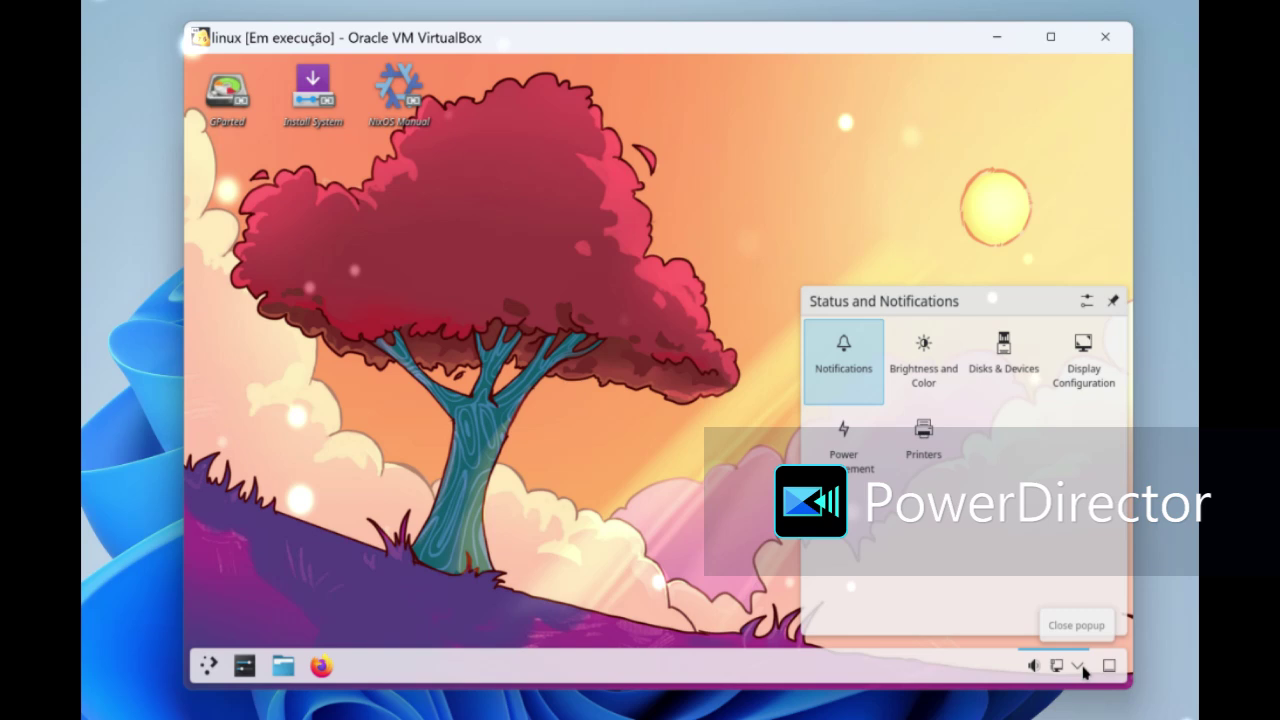
pyautogui.click(1080, 666)
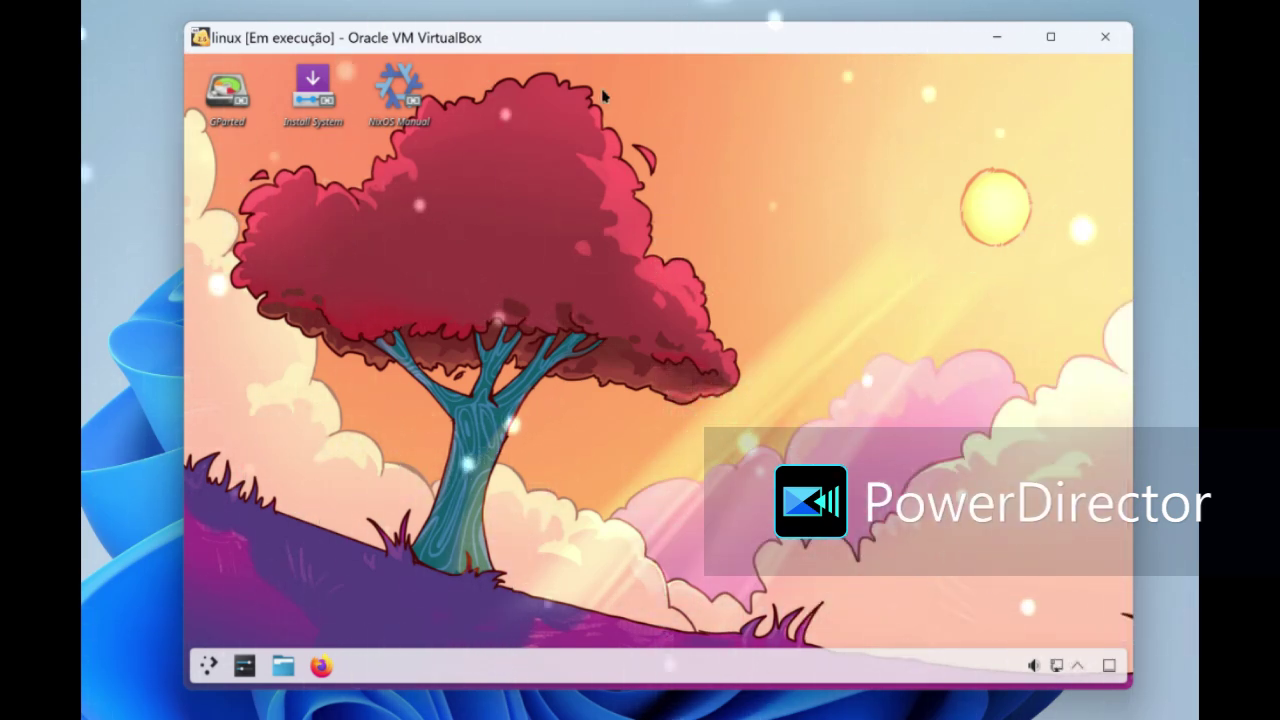
# - Replace the Scarlet Tree wallpaper with Altai in Configure Desktop and Wallpaper and apply it
pyautogui.rightClick(581, 108)
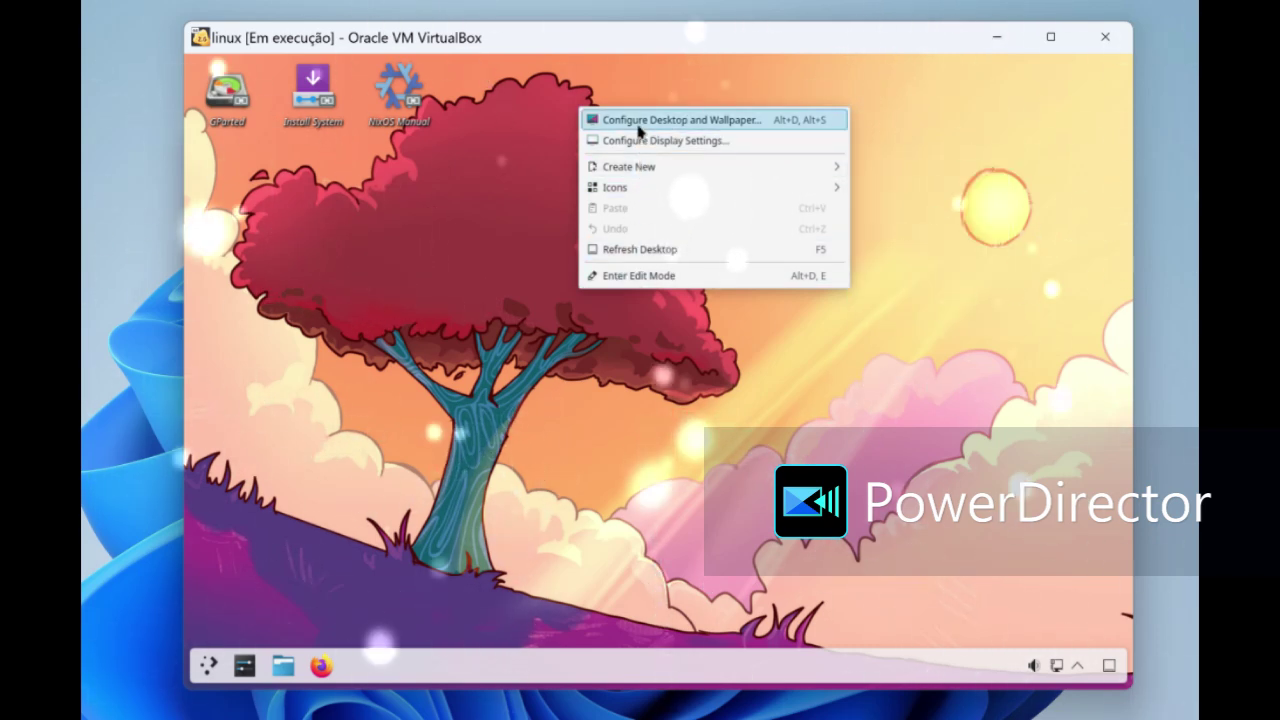
pyautogui.click(598, 318)
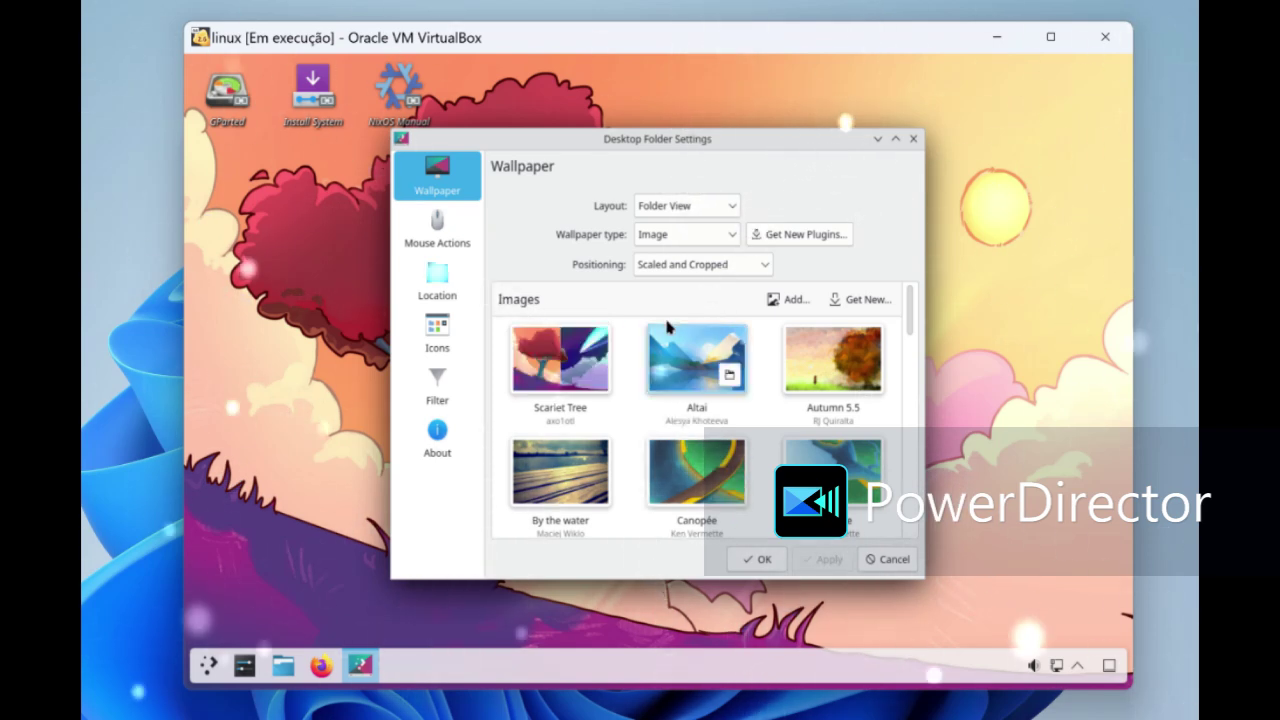
pyautogui.click(588, 362)
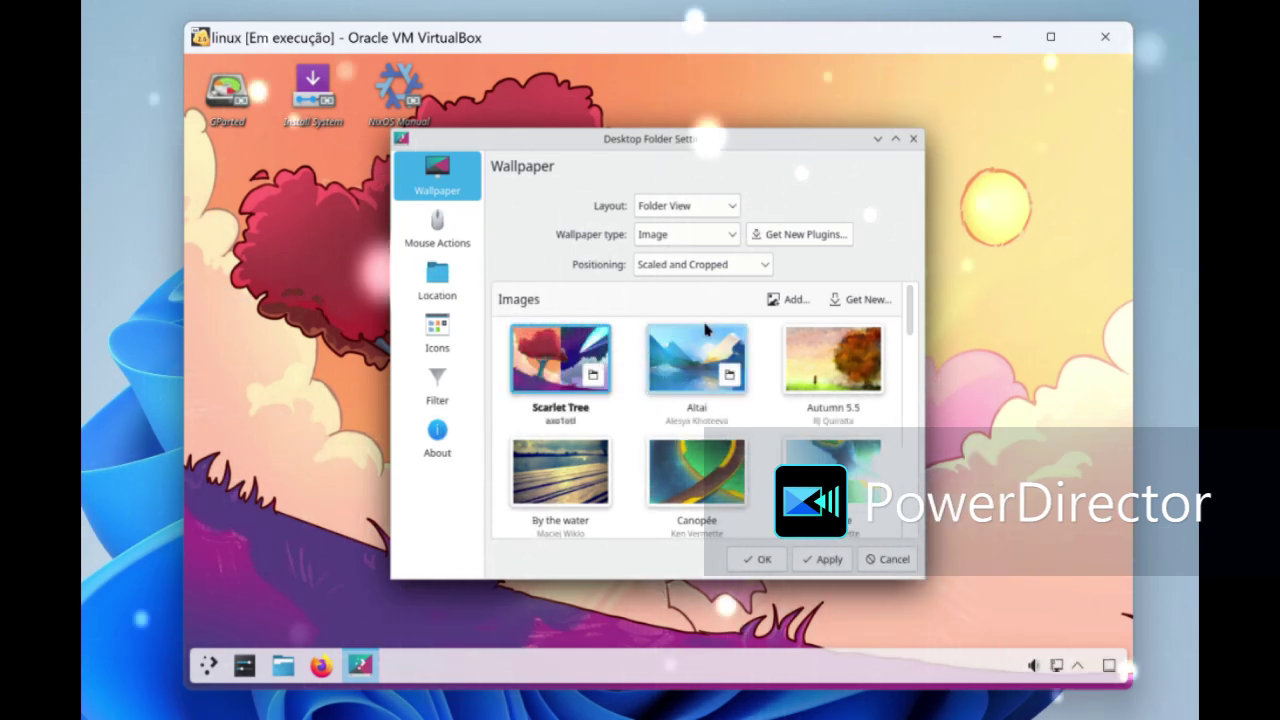
pyautogui.scroll(-6, 817, 335)
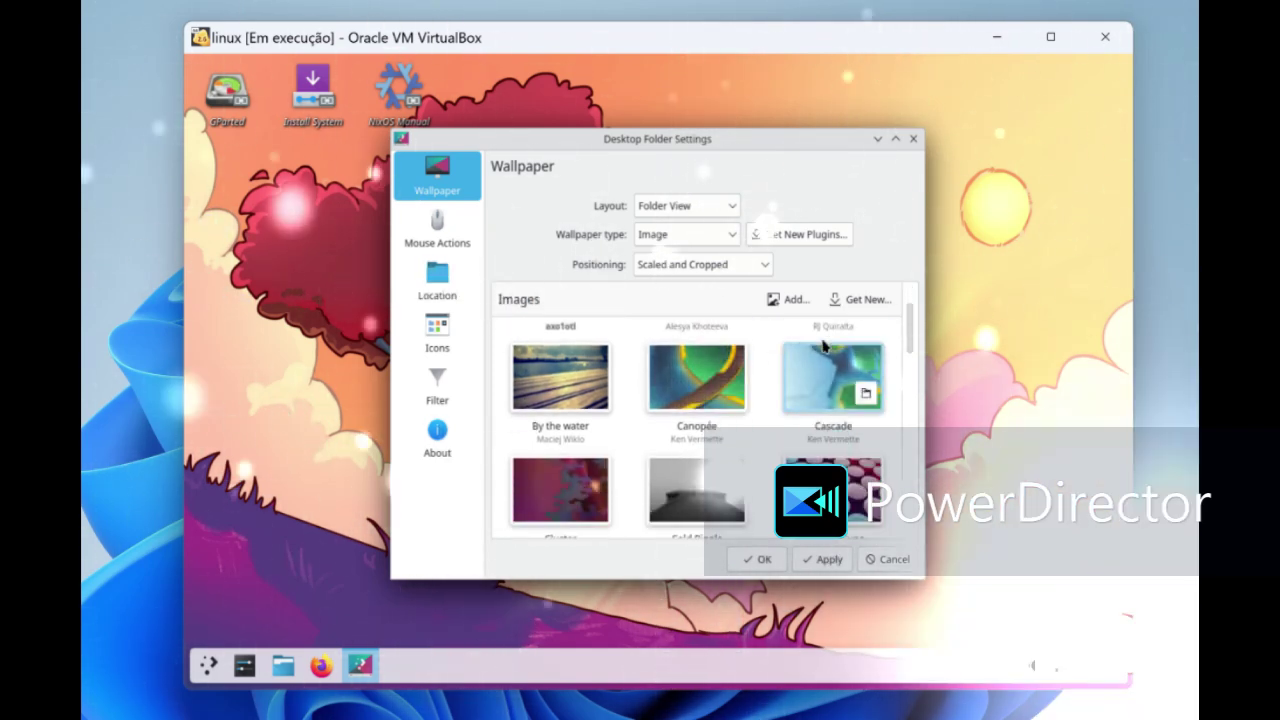
pyautogui.scroll(6, 825, 358)
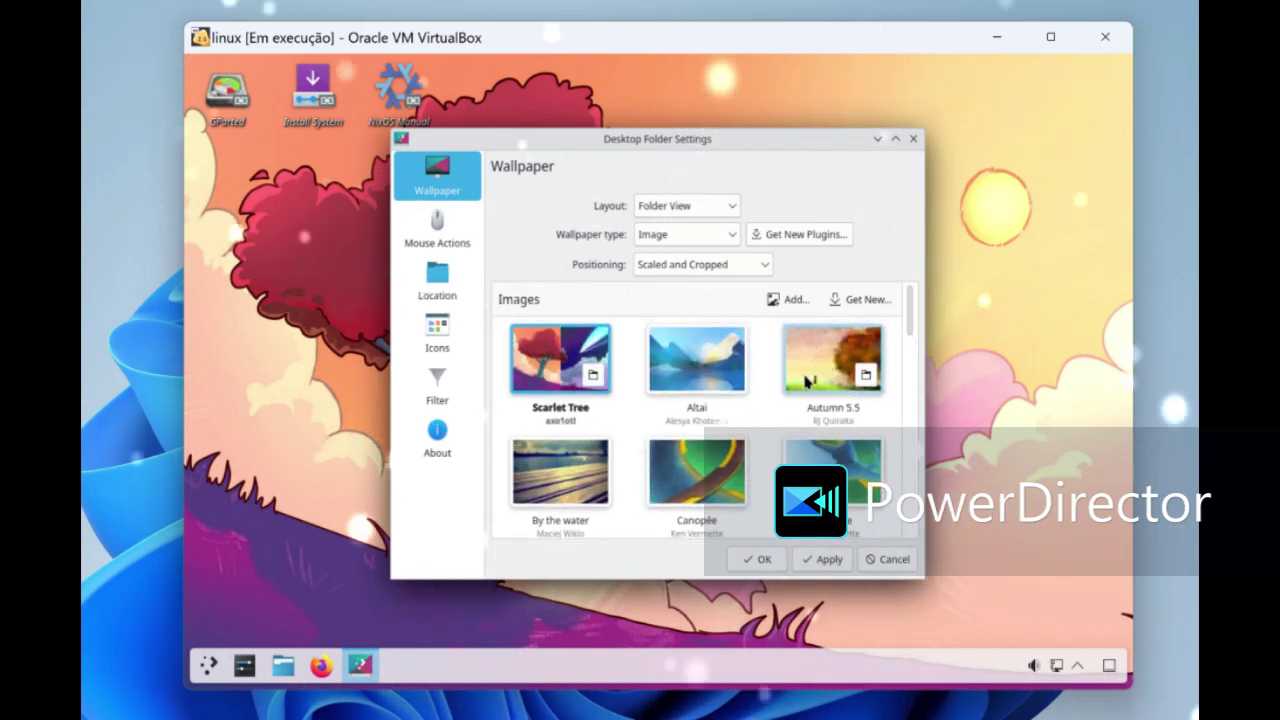
pyautogui.click(697, 360)
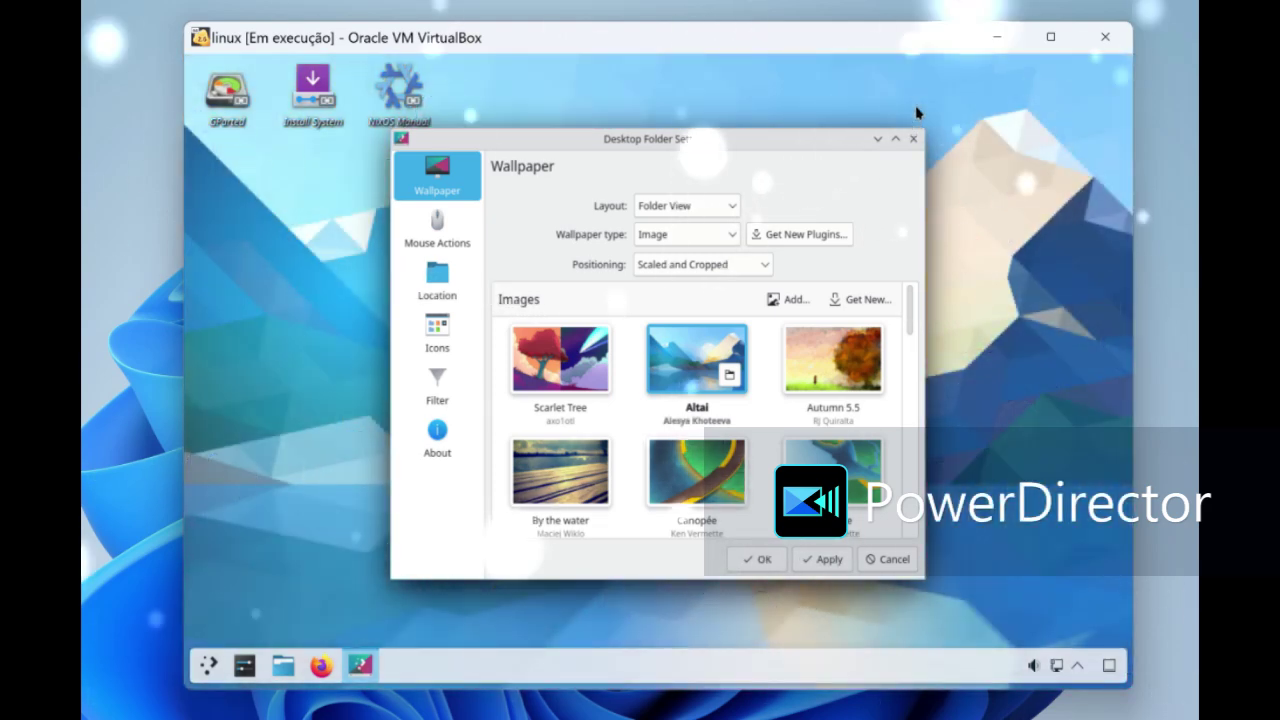
pyautogui.click(913, 141)
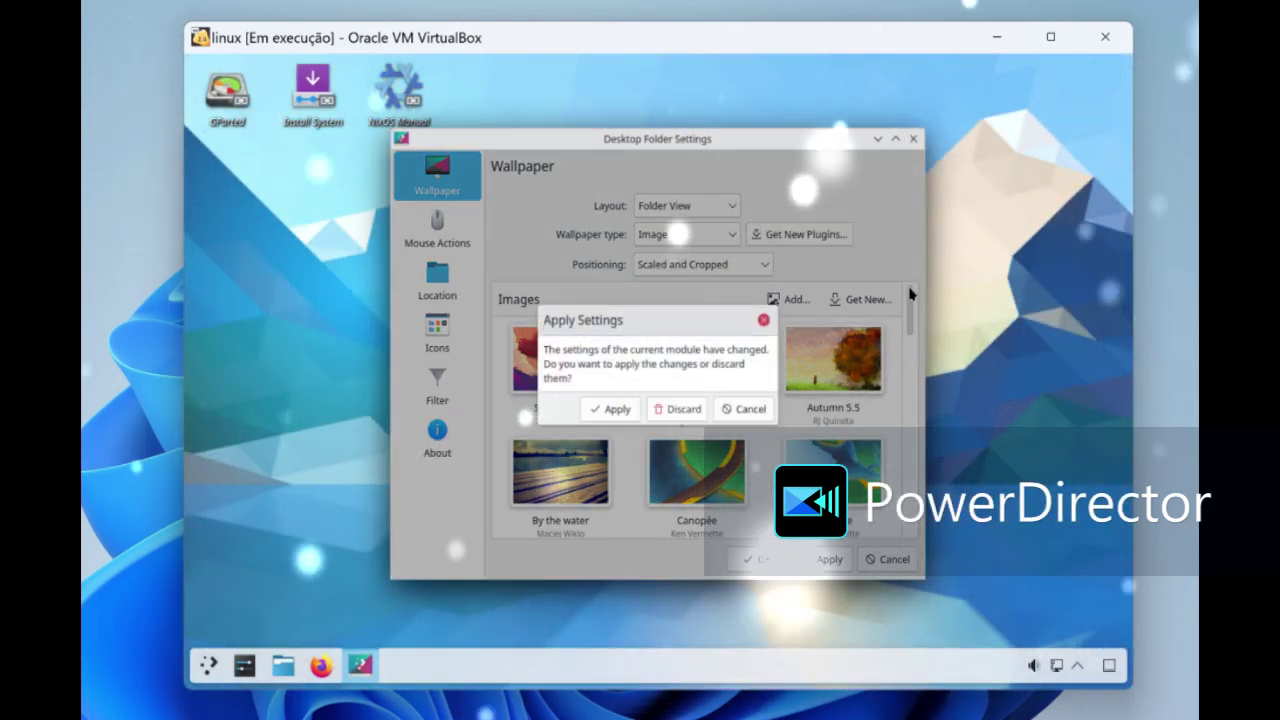
pyautogui.click(594, 408)
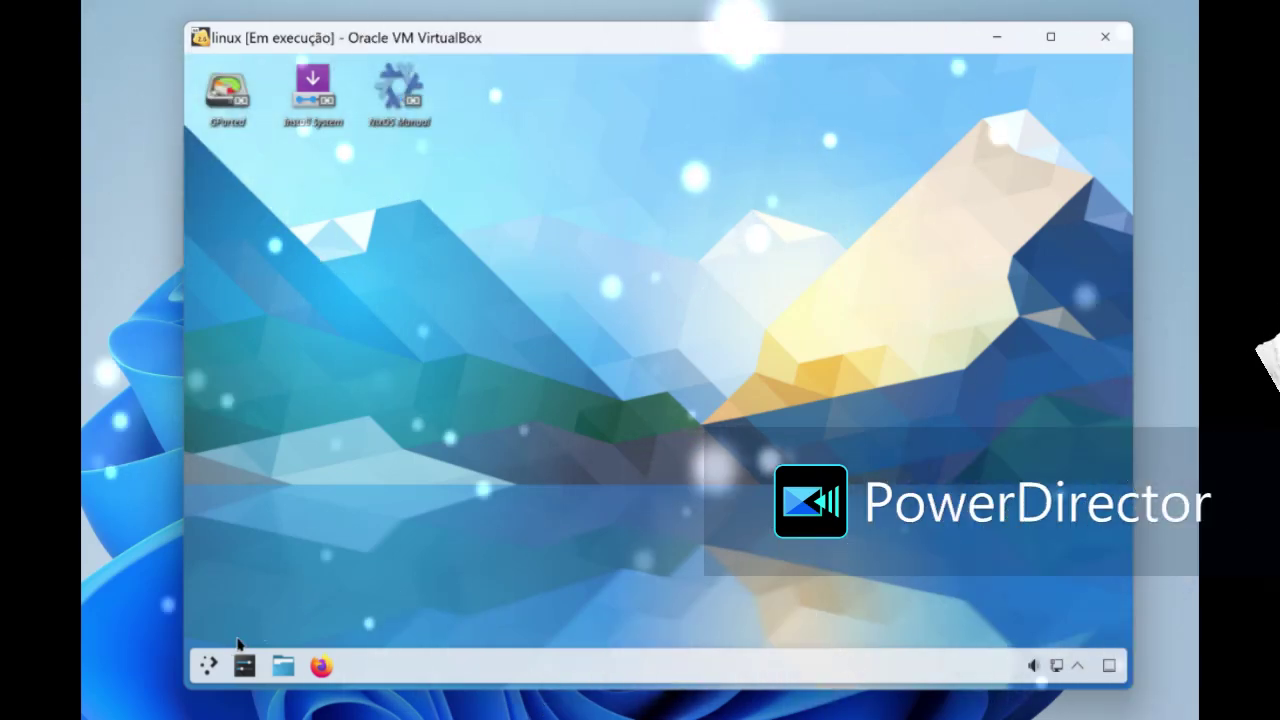
pyautogui.click(208, 665)
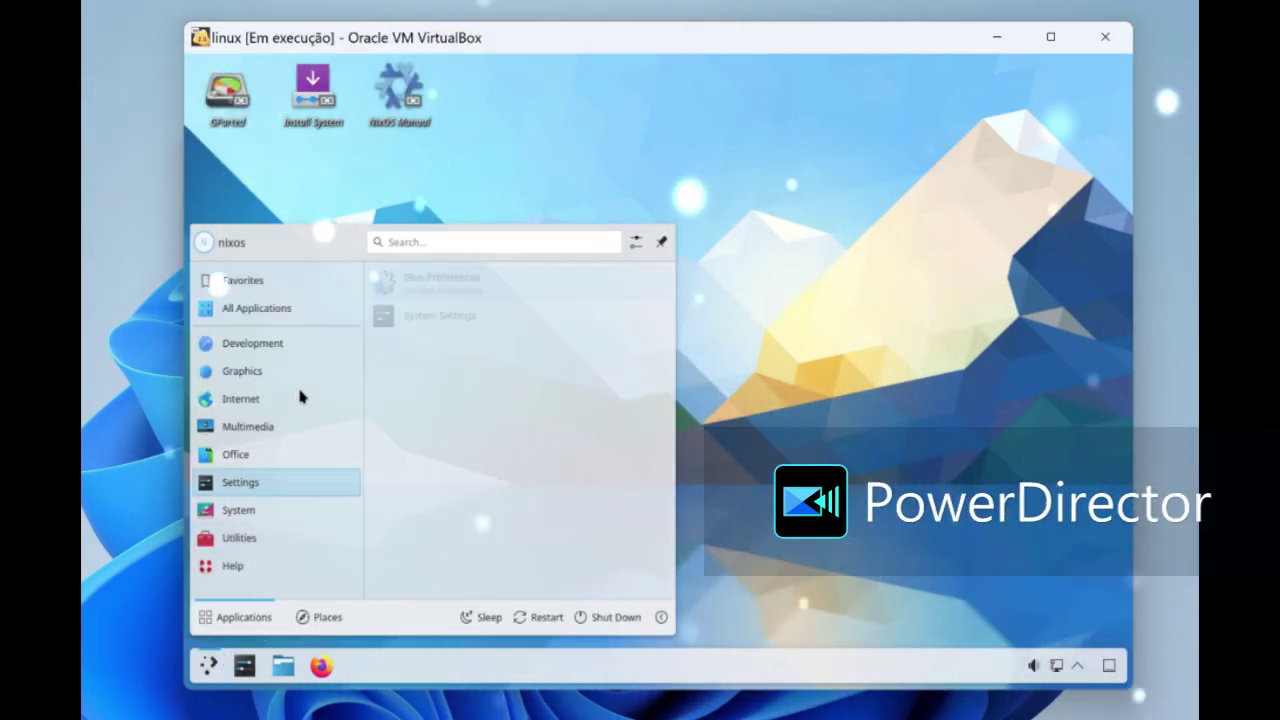
pyautogui.moveTo(298, 316)
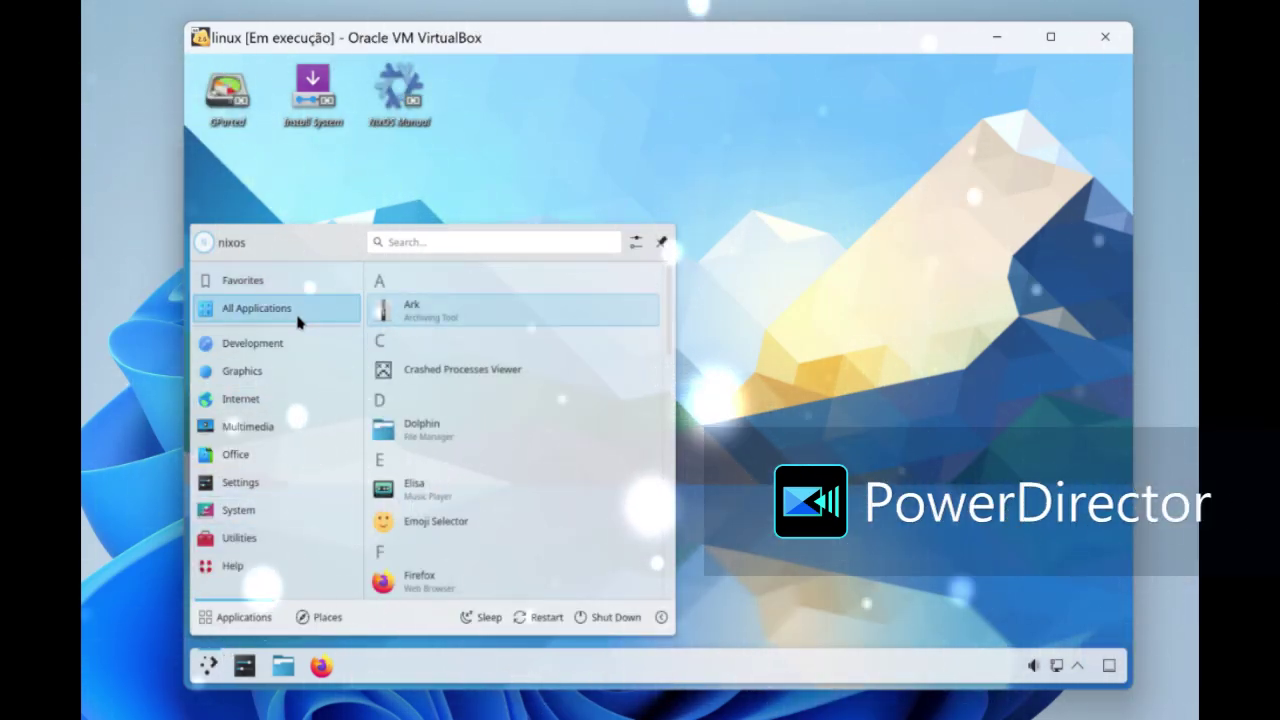
pyautogui.moveTo(289, 345)
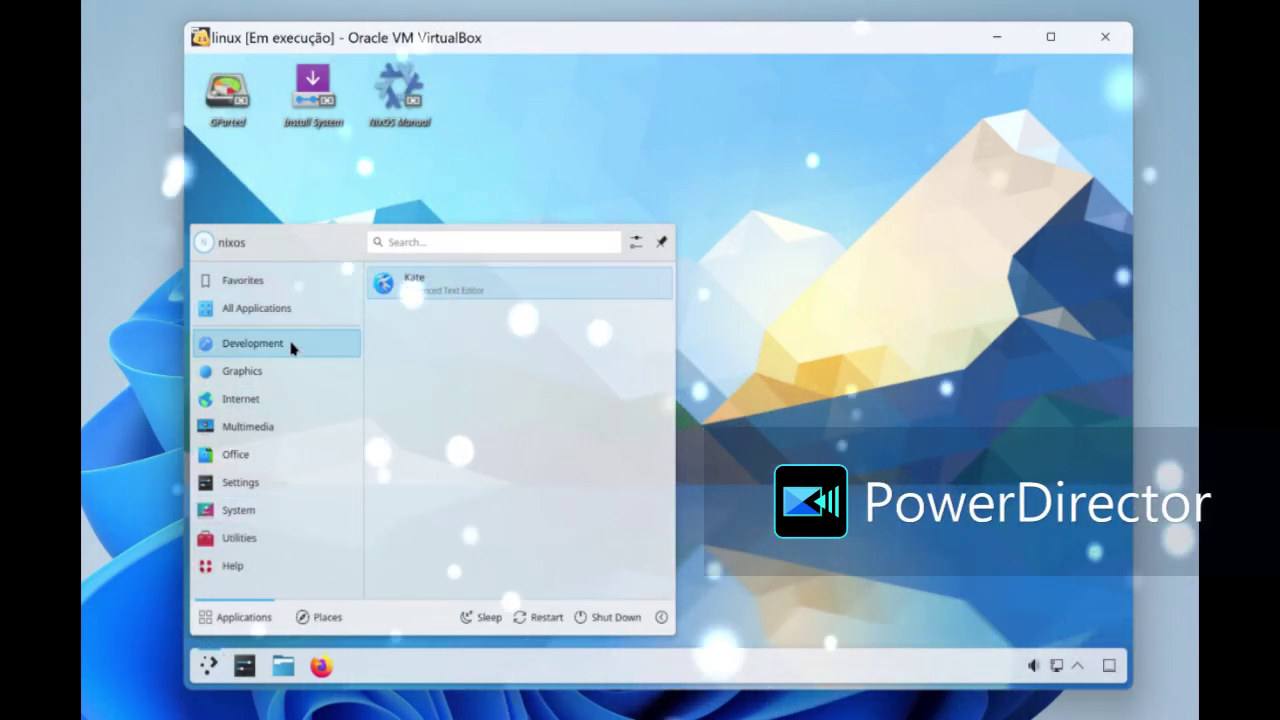
pyautogui.click(443, 290)
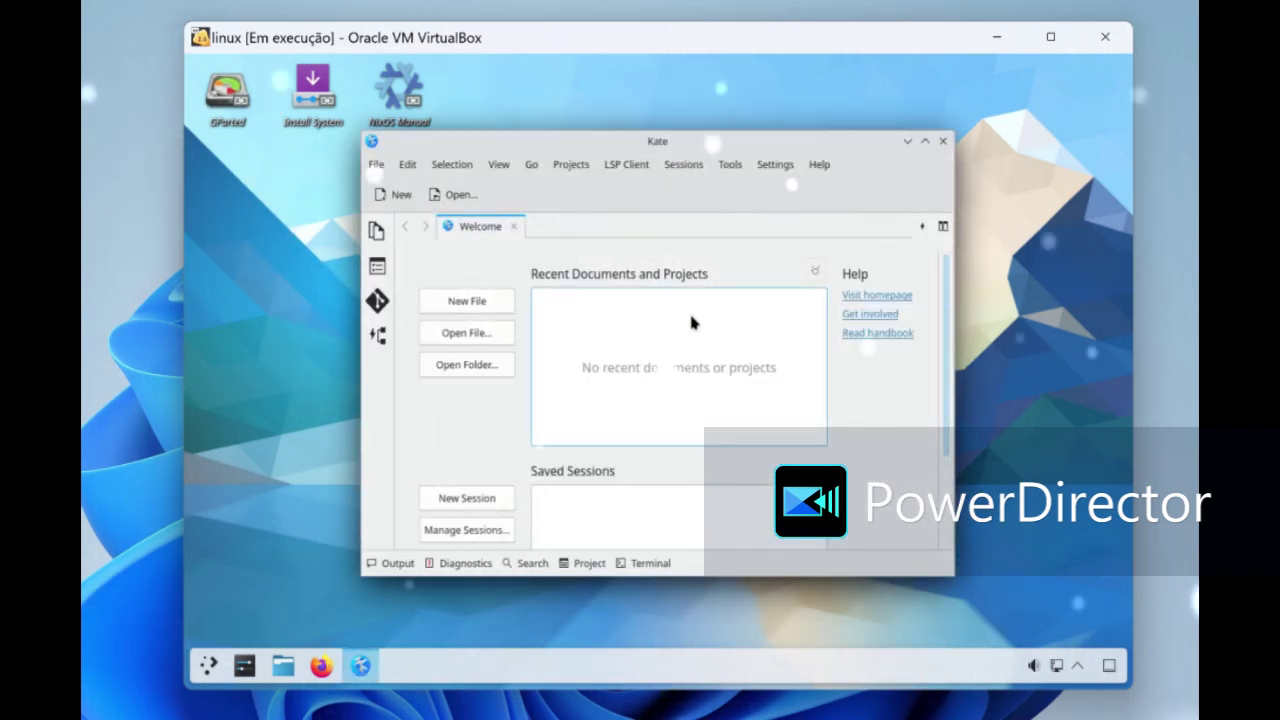
pyautogui.click(498, 300)
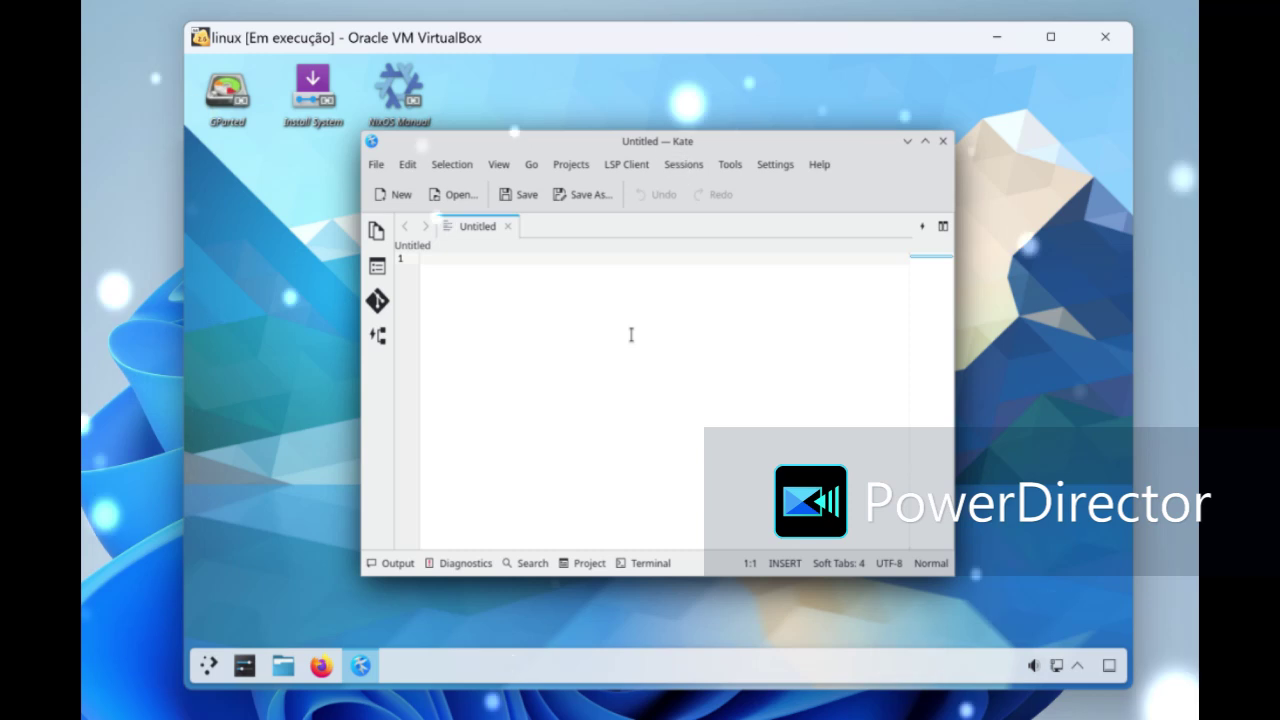
pyautogui.click(942, 141)
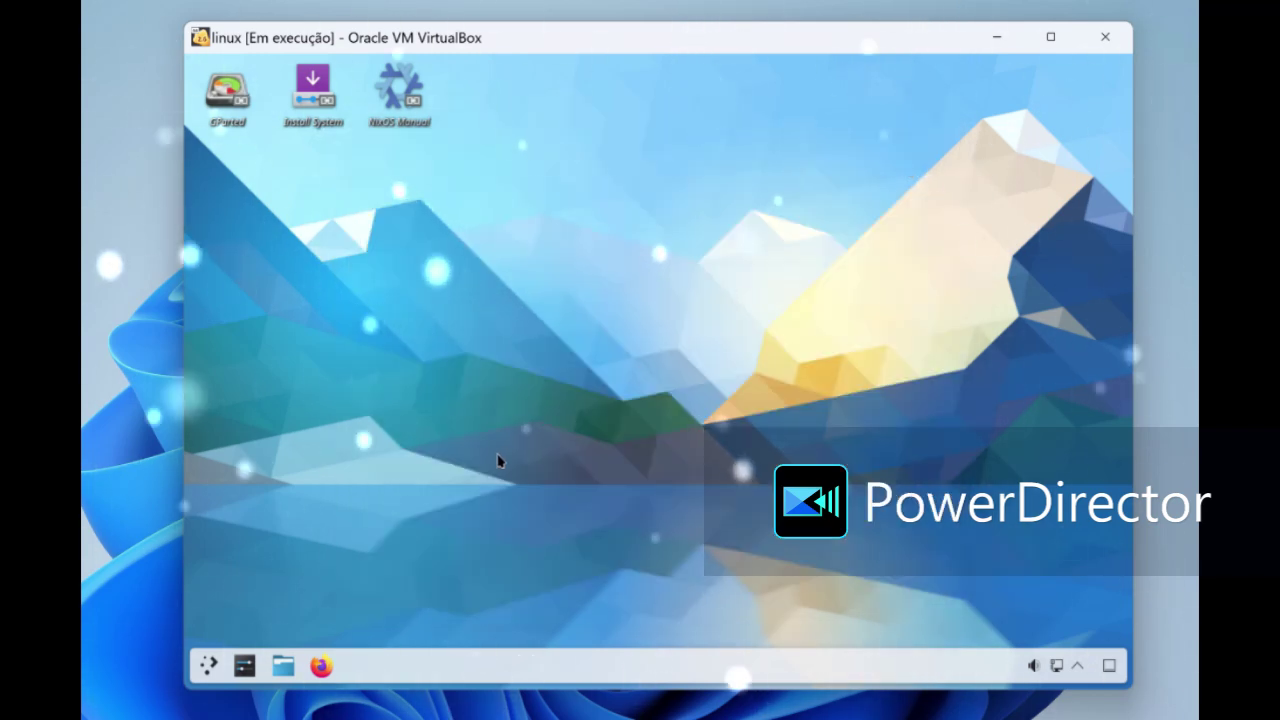
# - Launch Gwenview from the launcher's Graphics category, then close it
pyautogui.click(210, 665)
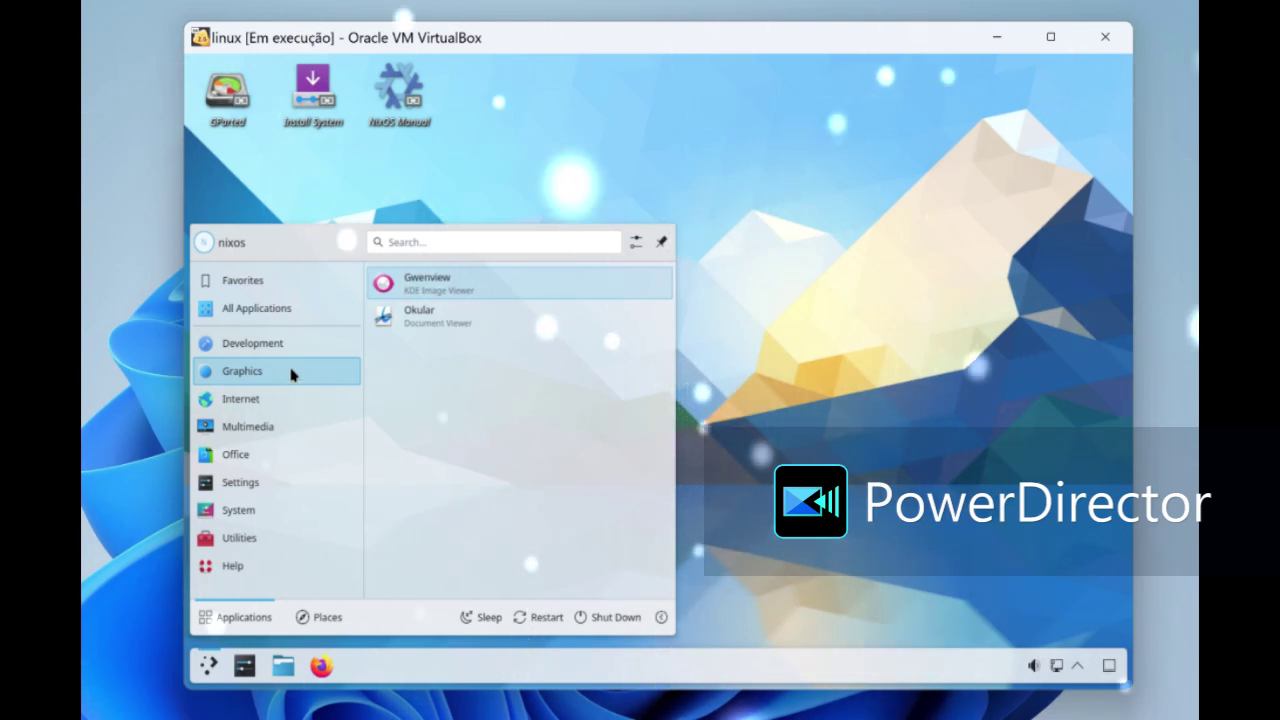
pyautogui.click(420, 286)
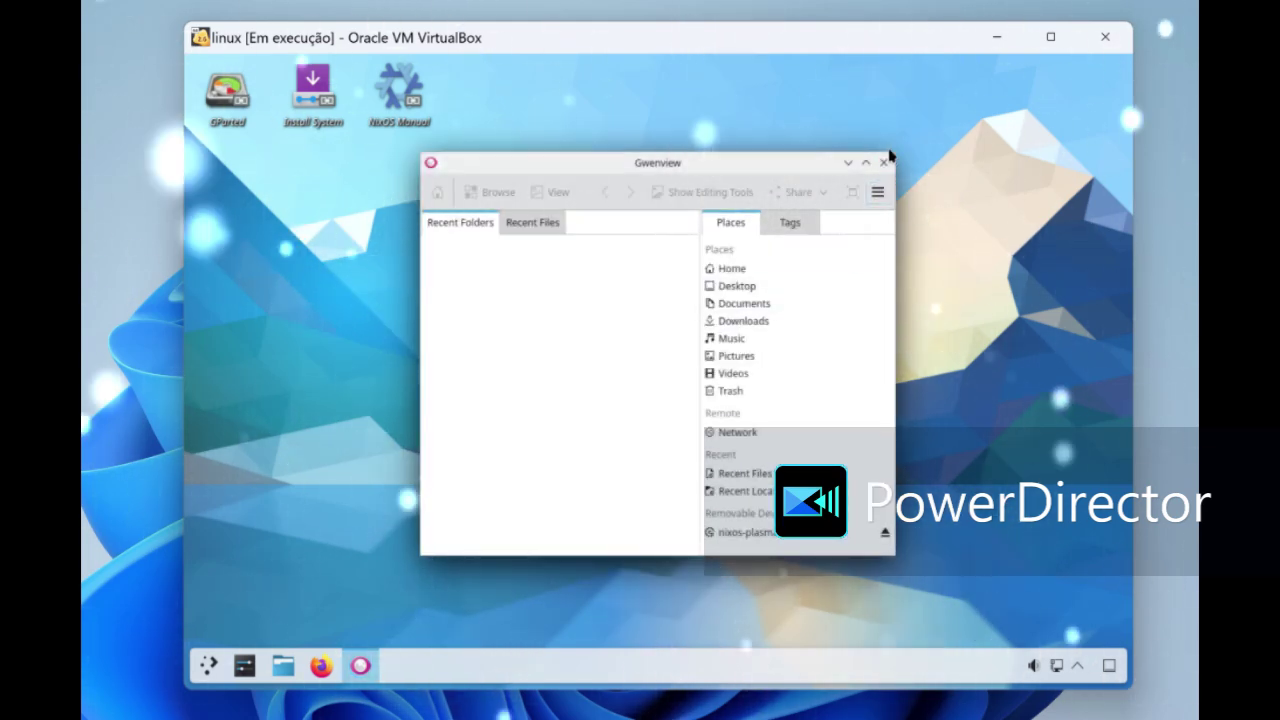
pyautogui.click(884, 161)
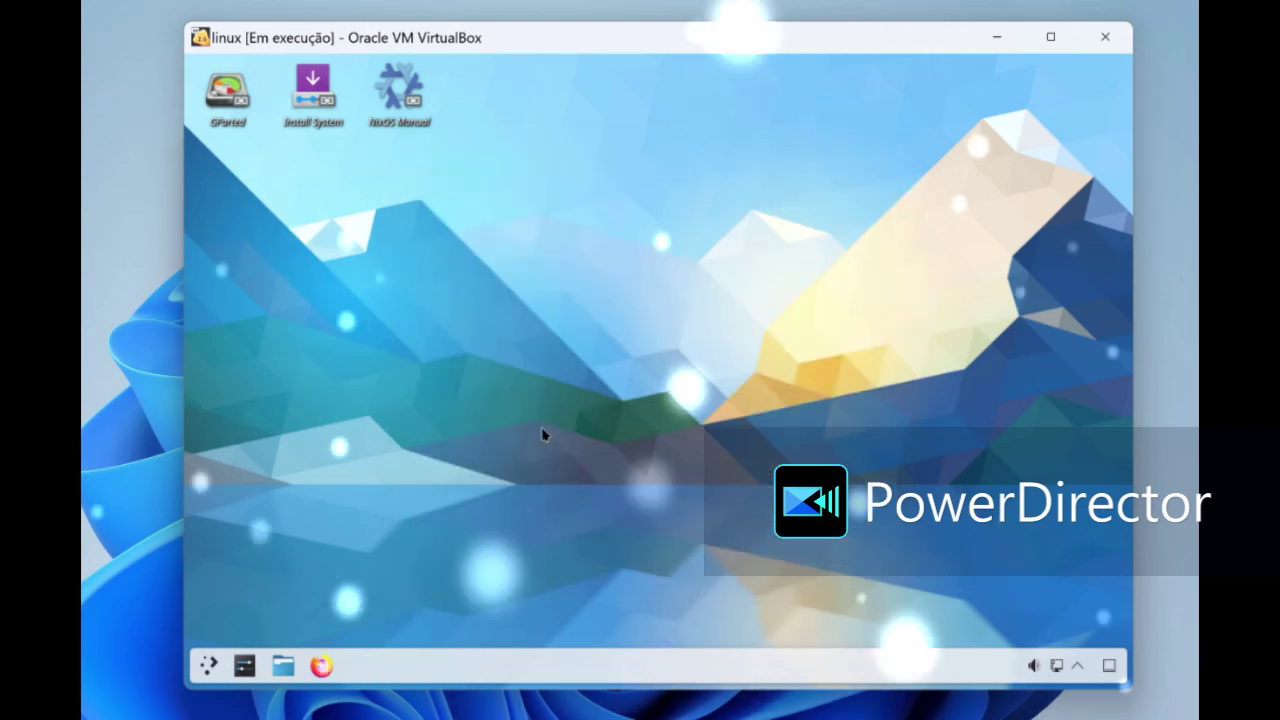
# - Launch the Elisa music player from the launcher's Multimedia category
pyautogui.click(208, 665)
pyautogui.moveTo(280, 405)
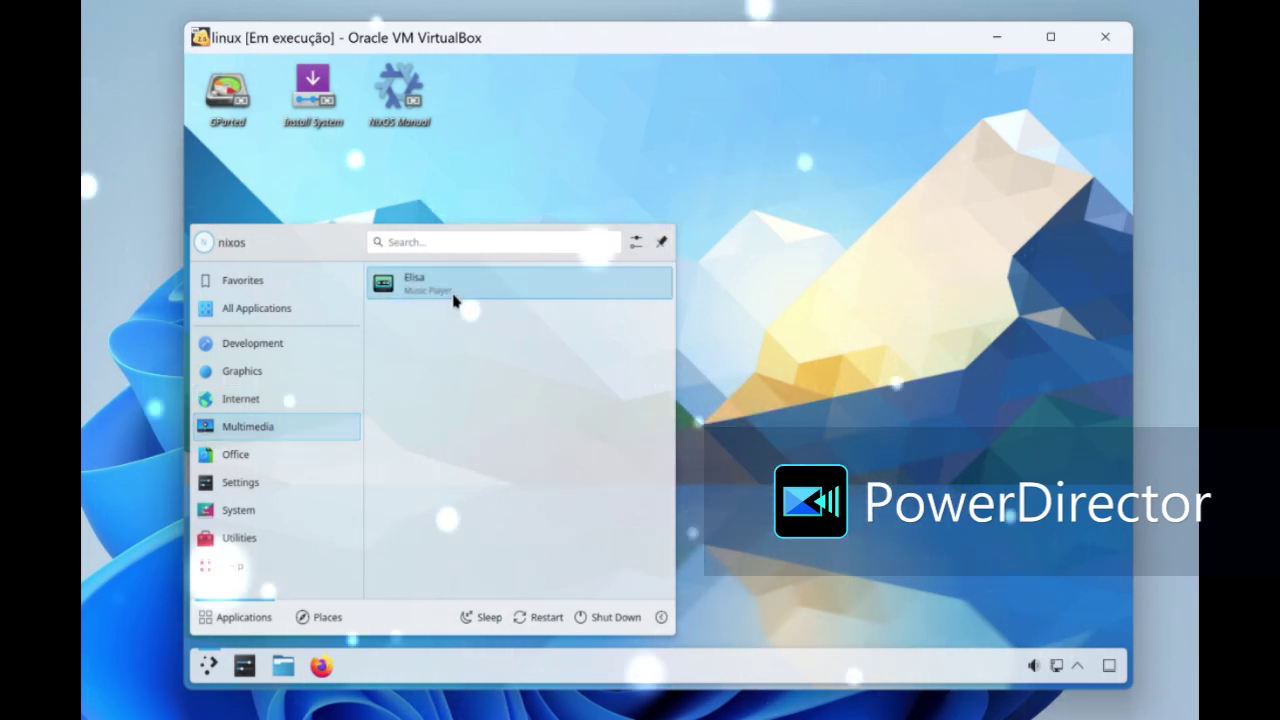
pyautogui.click(454, 285)
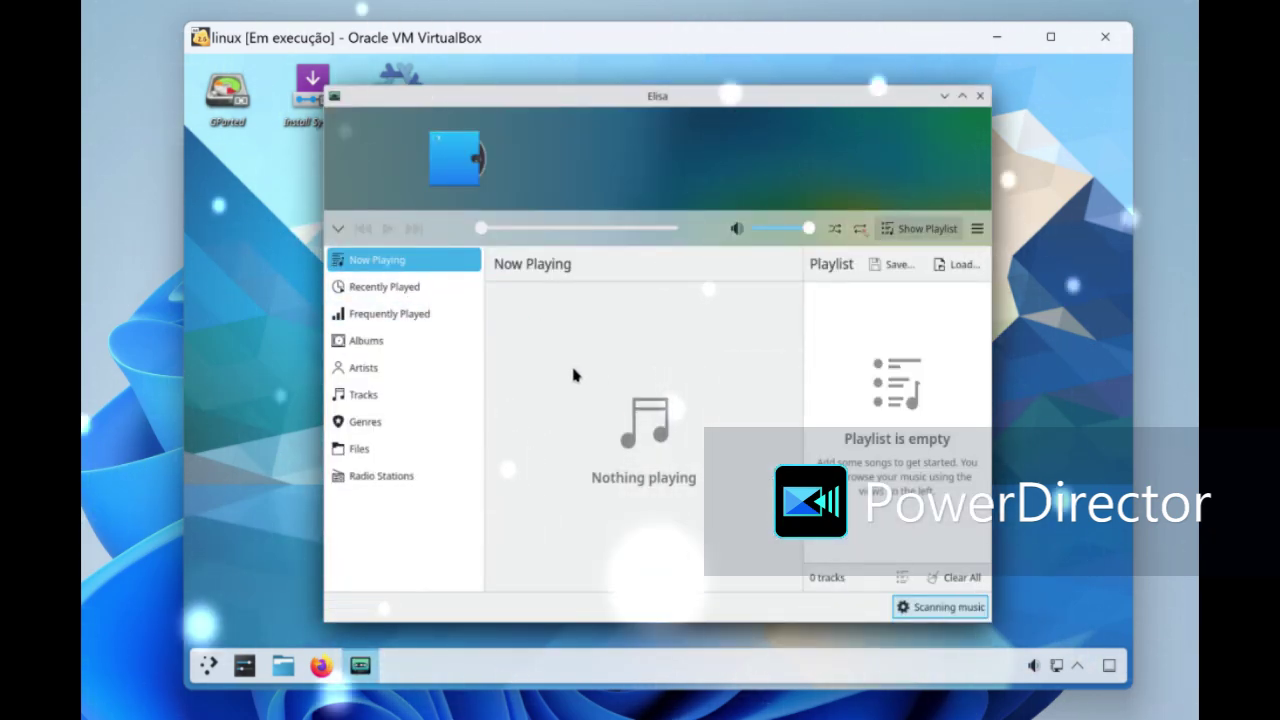
# - Browse Elisa's Recently Played, Frequently Played, Albums and Tracks views, then play SomaFM - Synphaera Radio
pyautogui.click(399, 287)
pyautogui.click(393, 314)
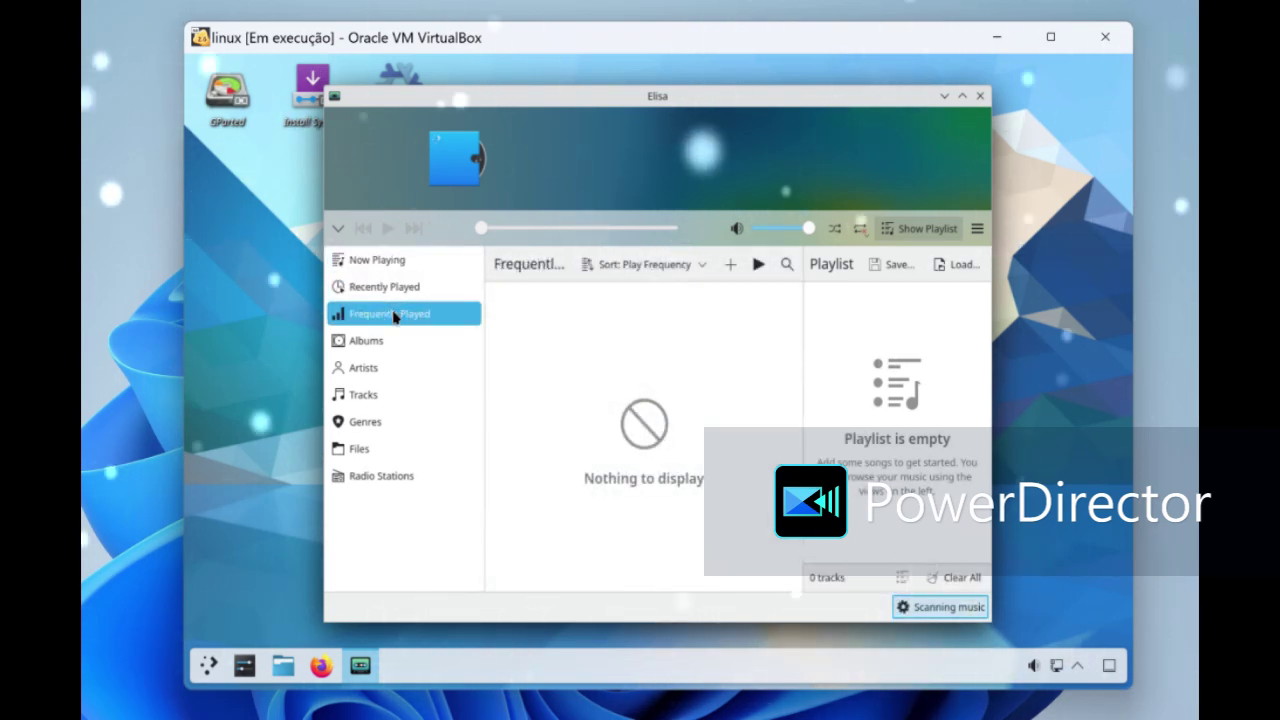
pyautogui.click(389, 341)
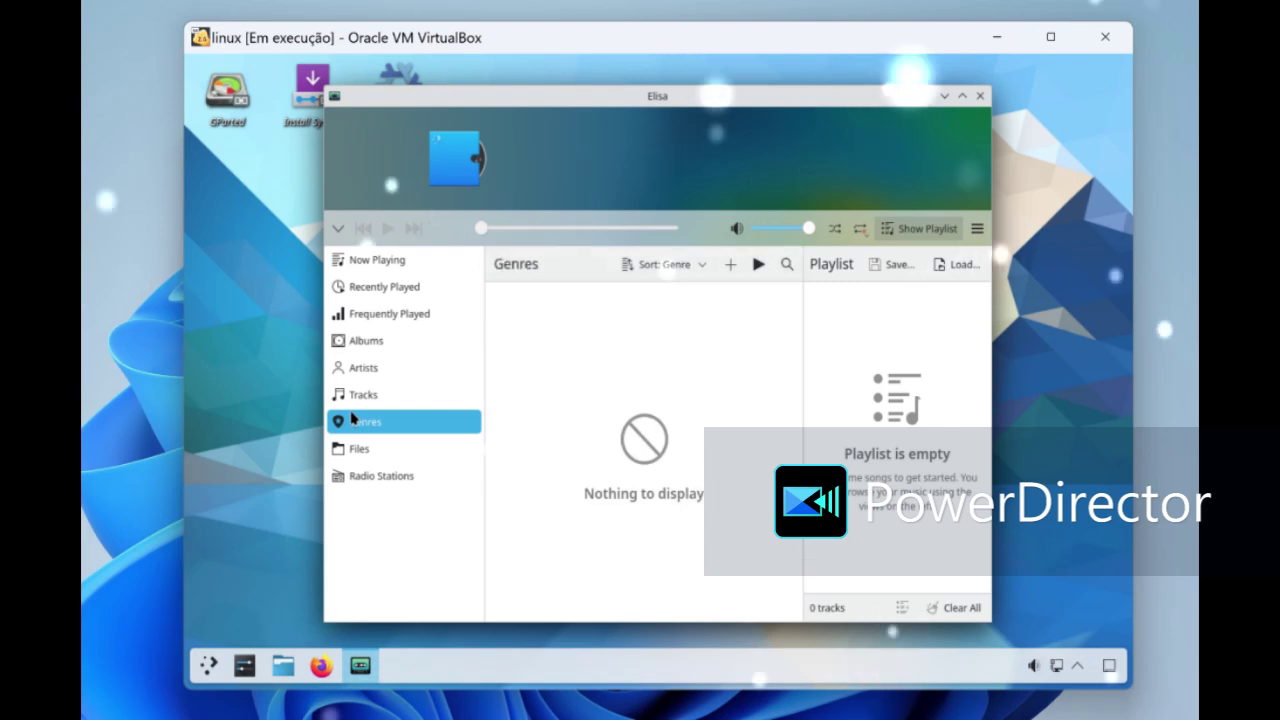
pyautogui.click(362, 395)
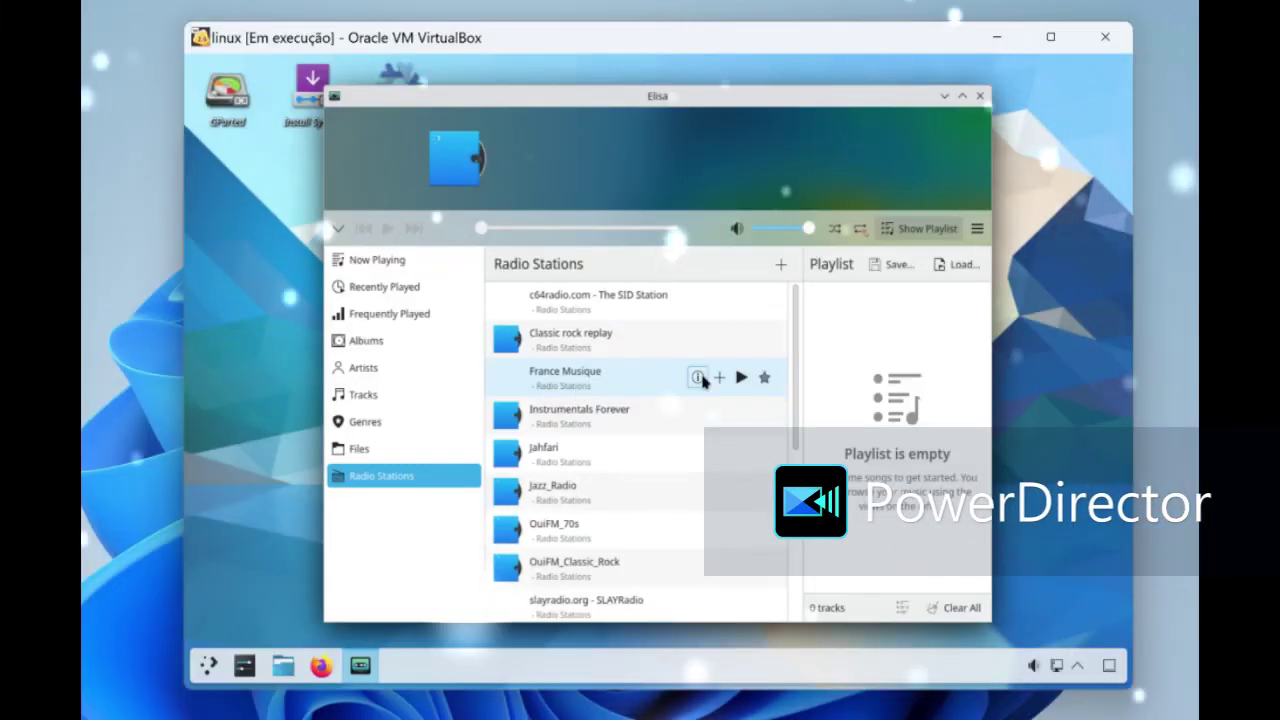
pyautogui.scroll(-3, 702, 392)
pyautogui.scroll(-3, 702, 390)
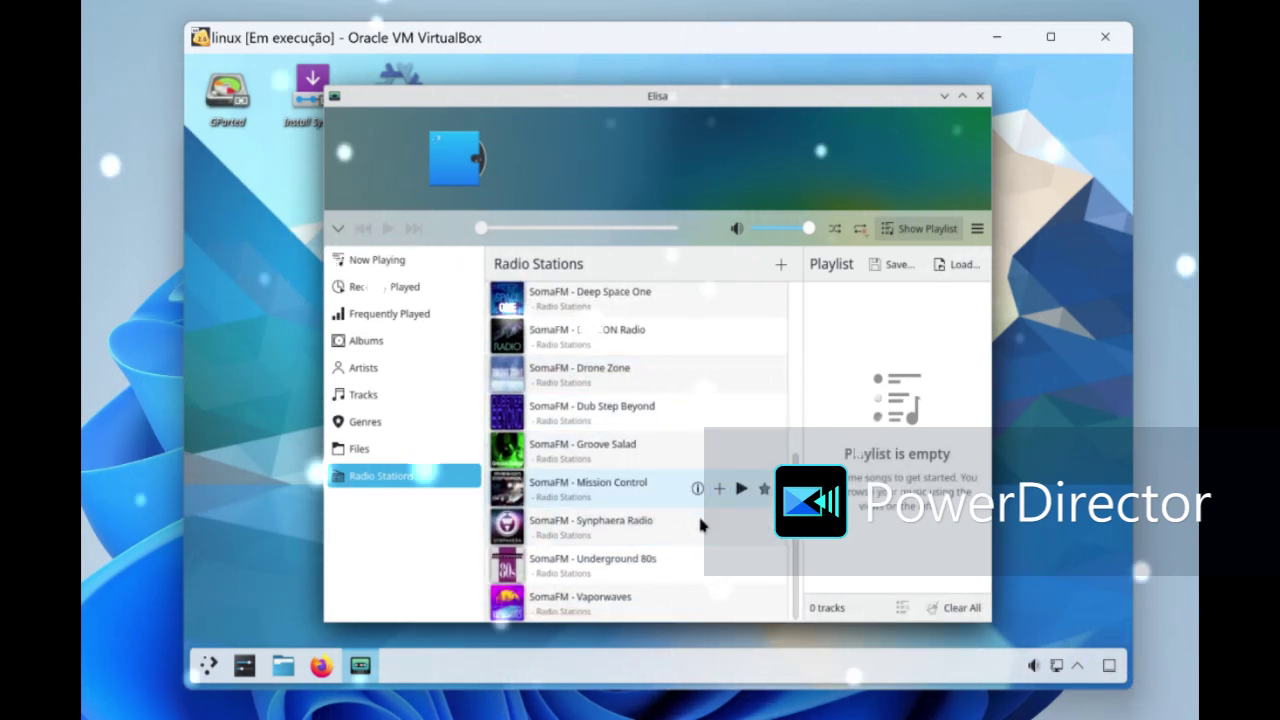
pyautogui.click(741, 535)
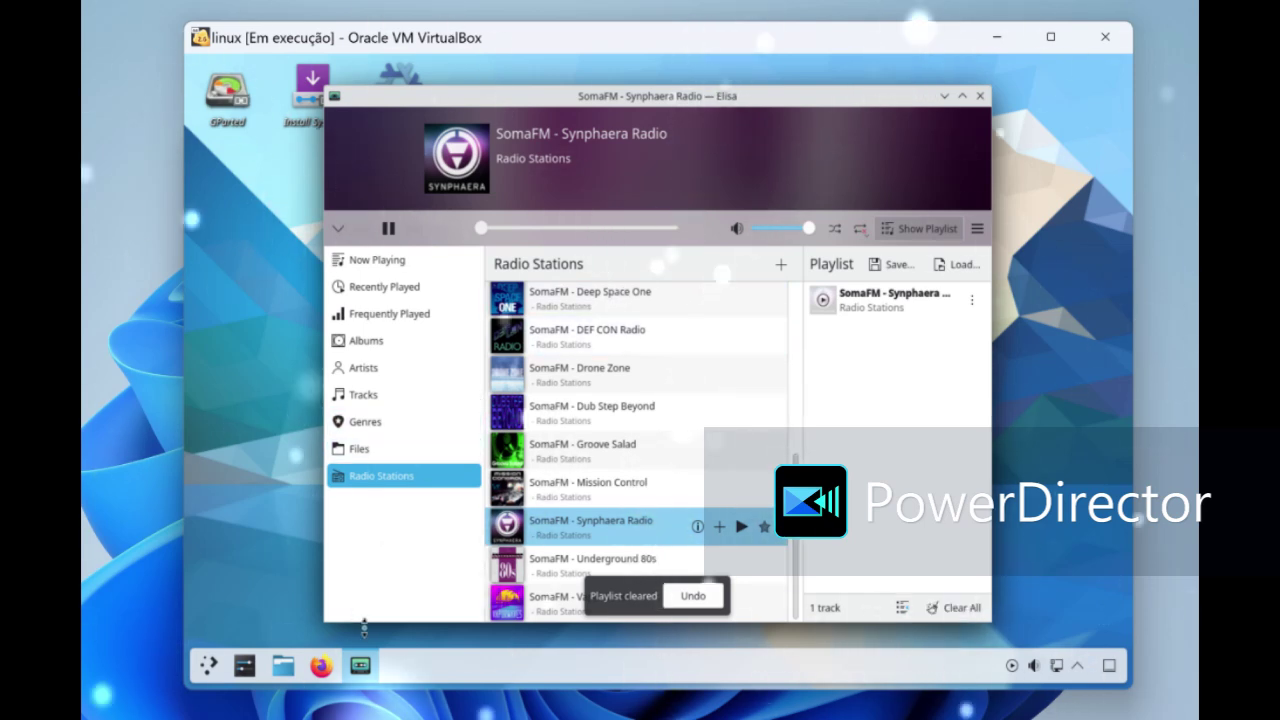
# - Enter panel edit mode from Elisa's taskbar entry, then close Elisa
pyautogui.rightClick(369, 667)
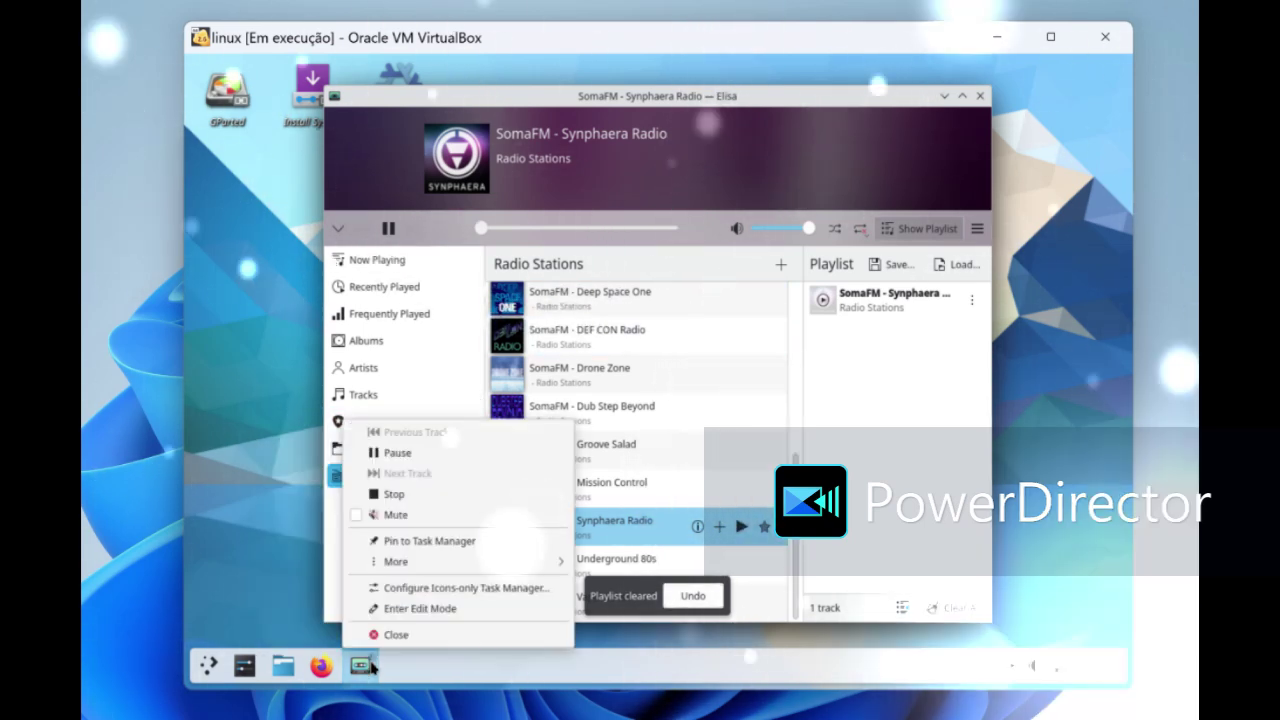
pyautogui.click(405, 608)
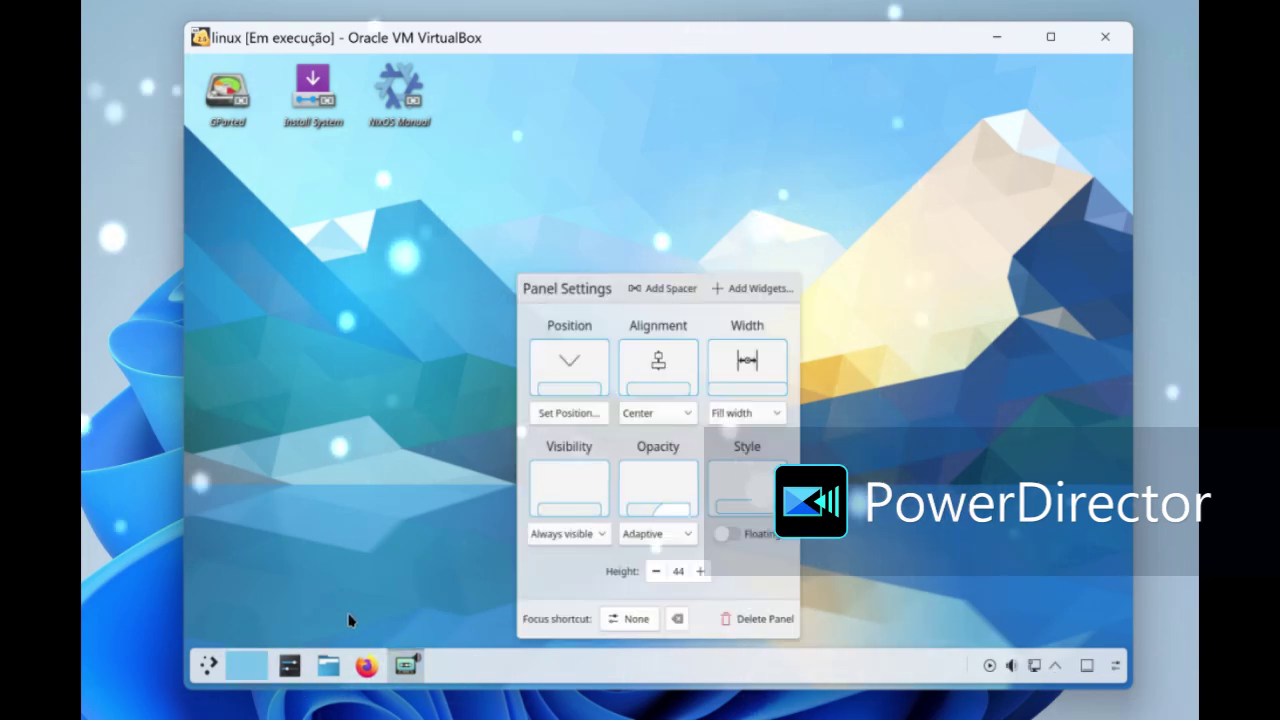
pyautogui.rightClick(404, 668)
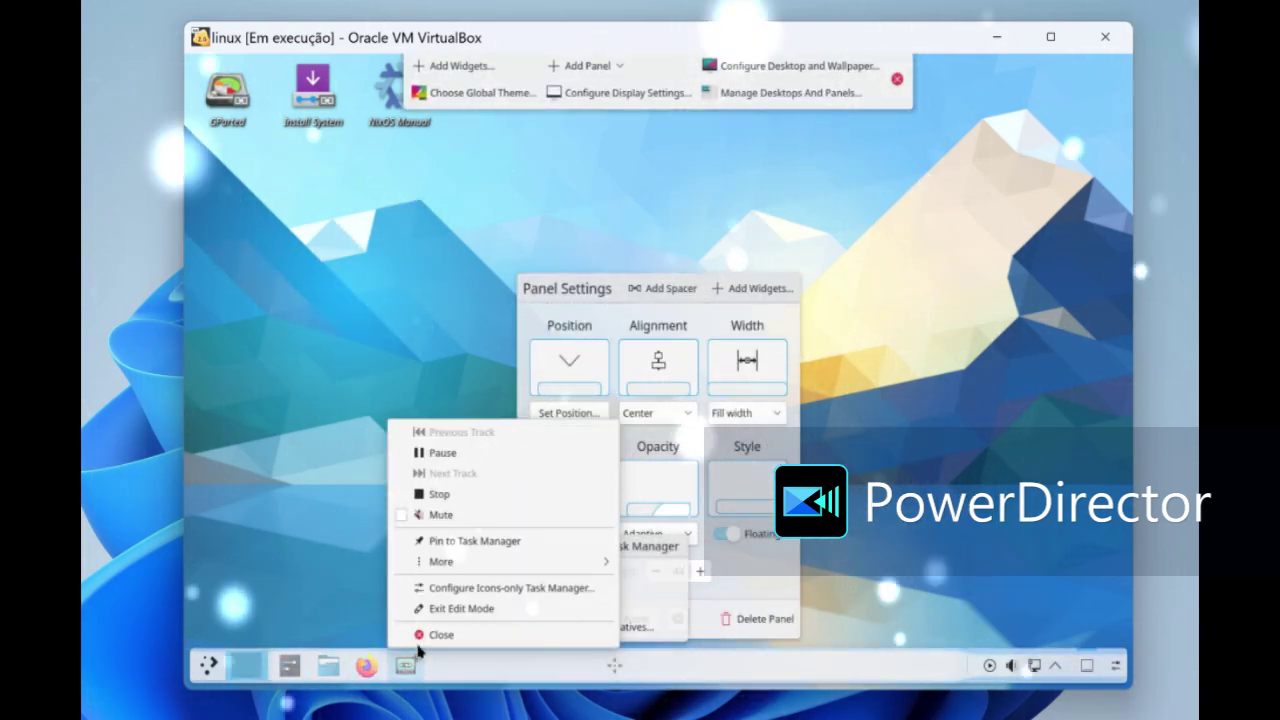
pyautogui.click(420, 636)
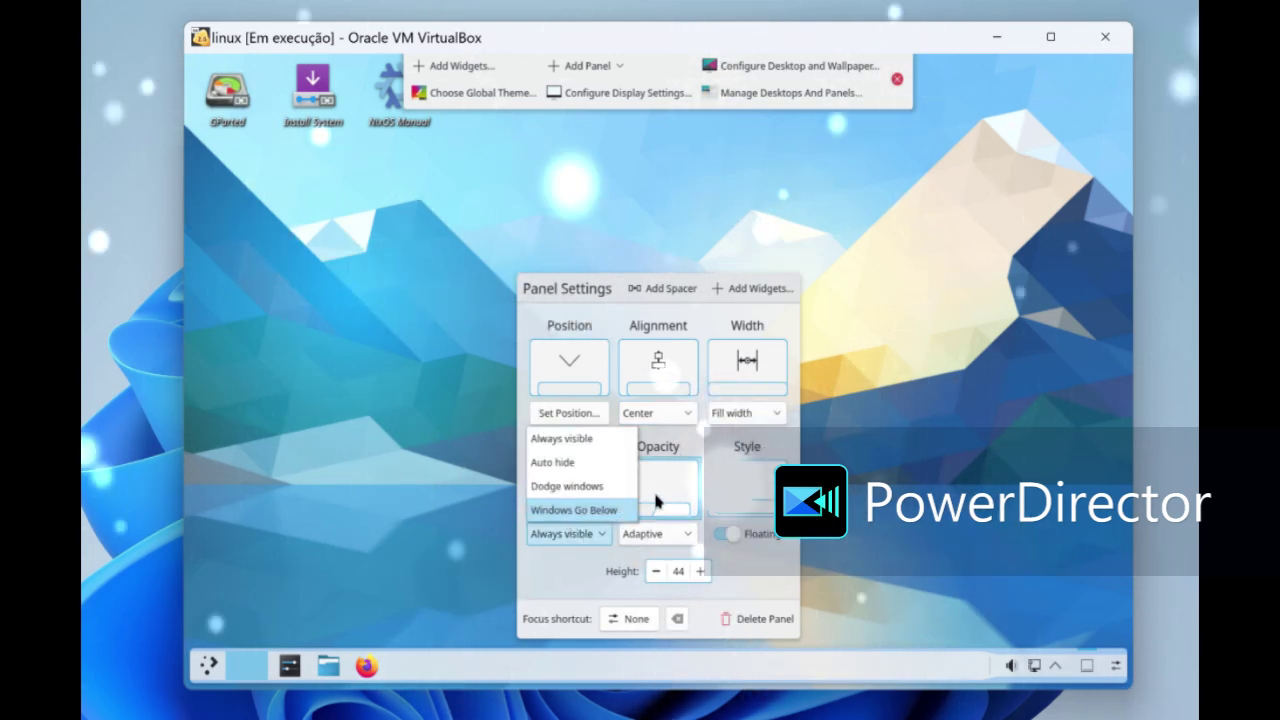
pyautogui.click(656, 500)
# - Turn off panel floating, set alignment to Left and visibility to Dodge windows
pyautogui.click(660, 492)
pyautogui.click(735, 481)
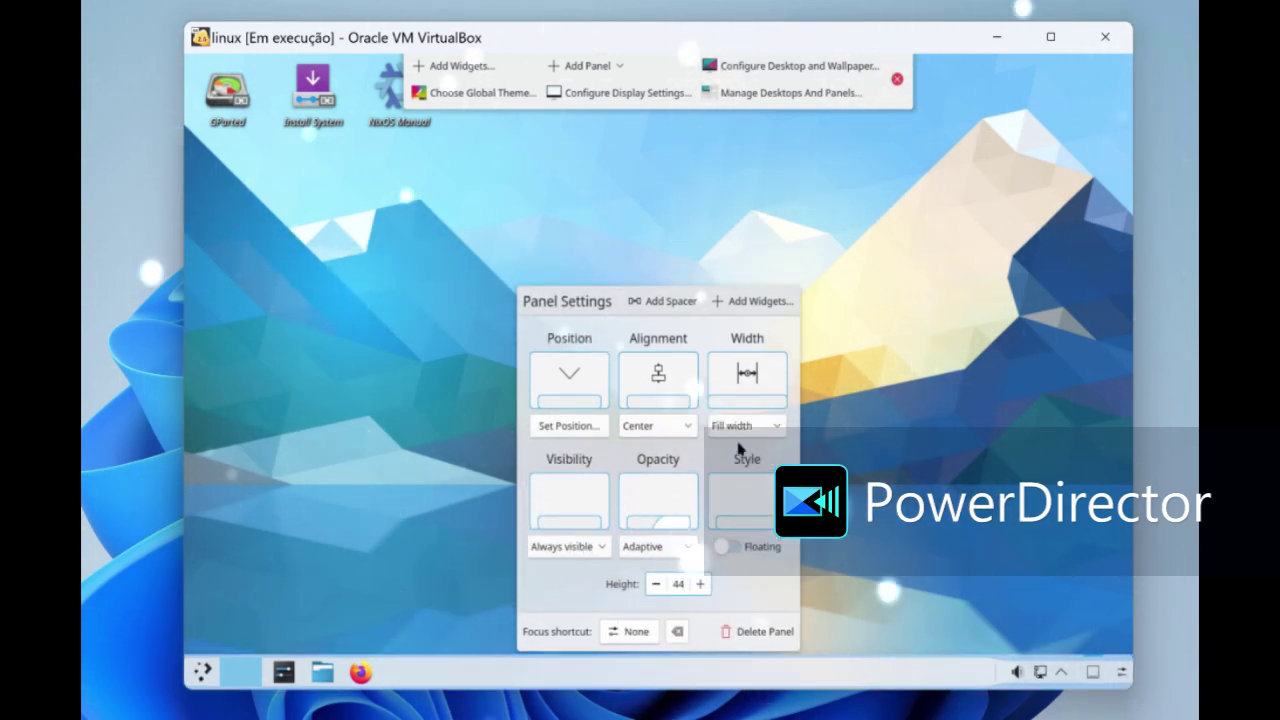
pyautogui.click(745, 375)
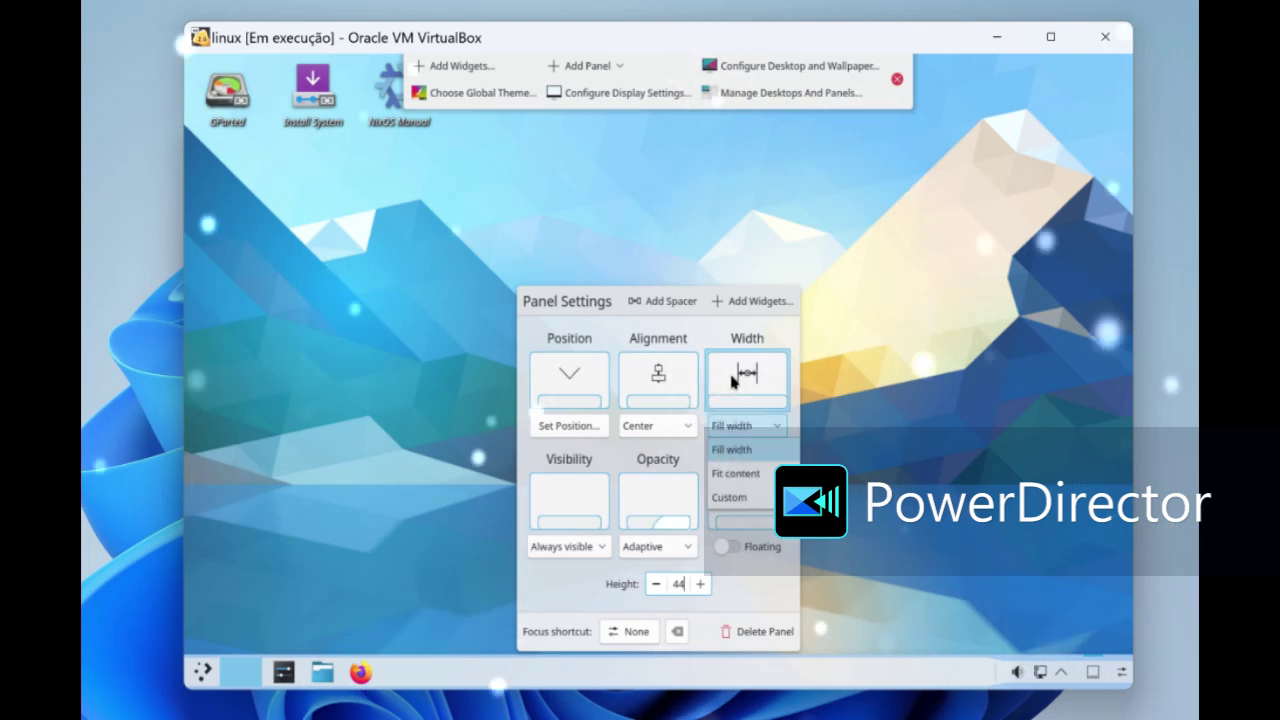
pyautogui.click(680, 396)
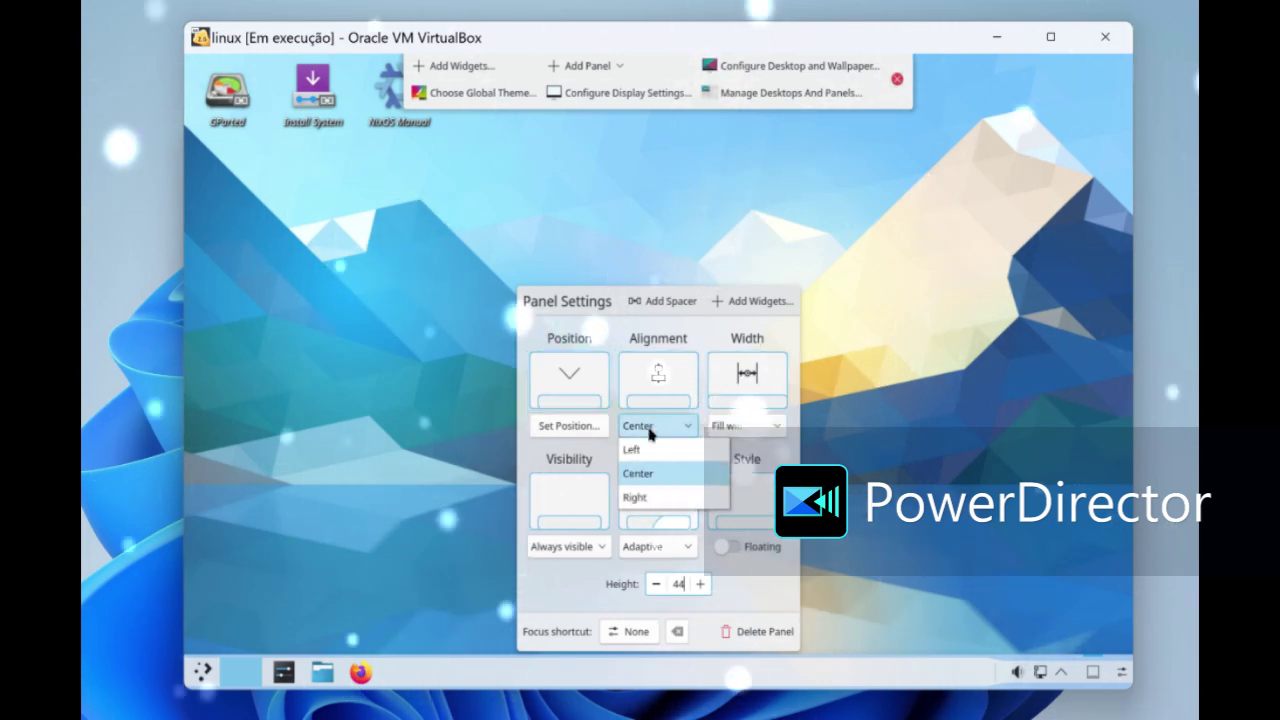
pyautogui.click(652, 458)
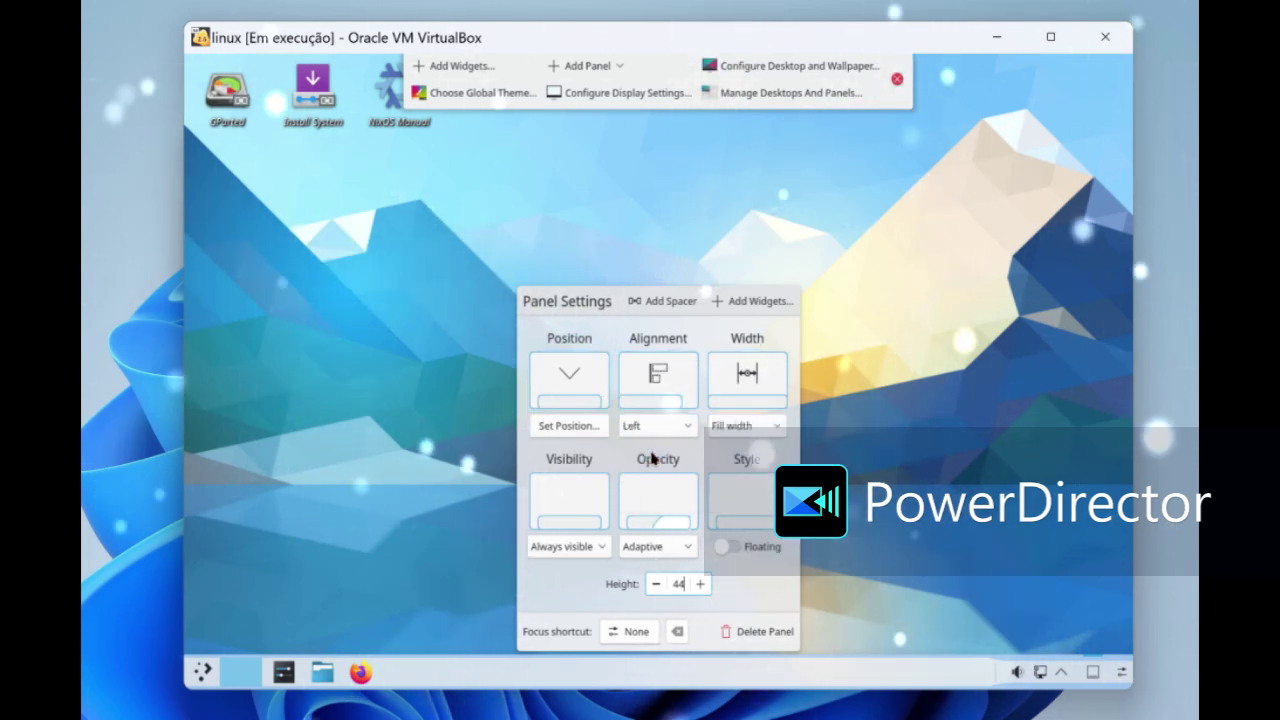
pyautogui.click(592, 388)
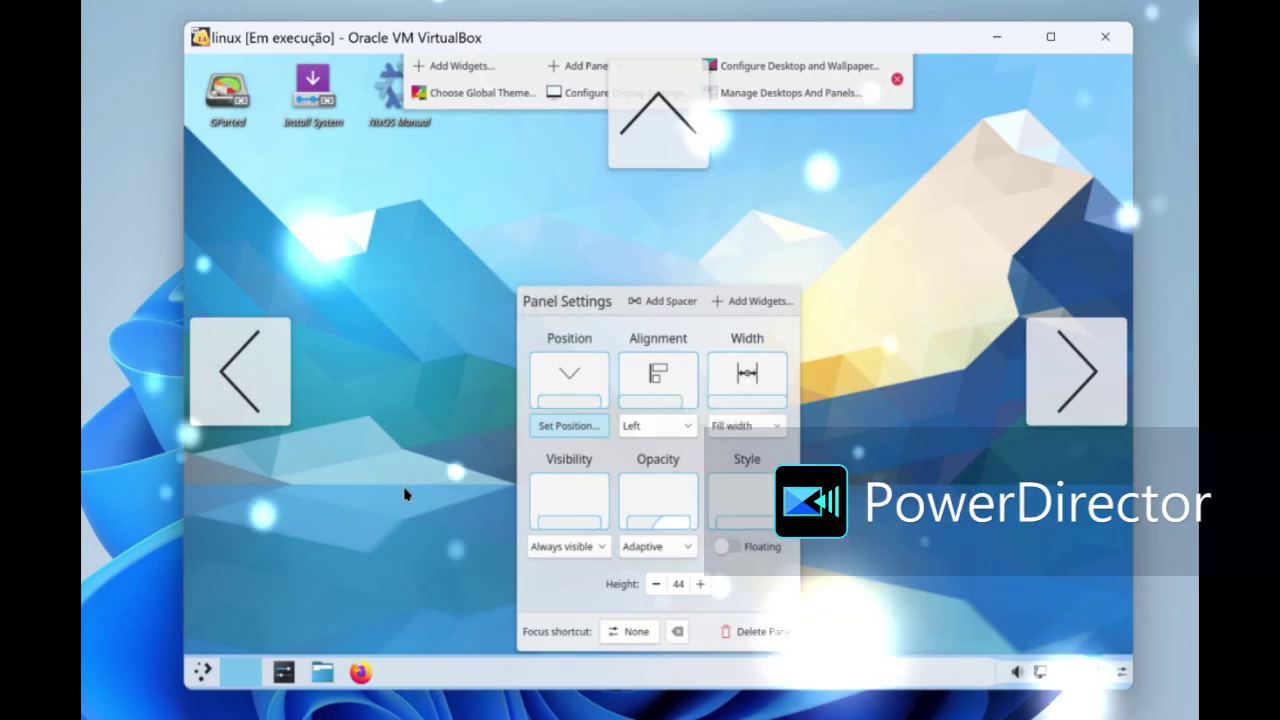
pyautogui.click(568, 546)
pyautogui.click(545, 497)
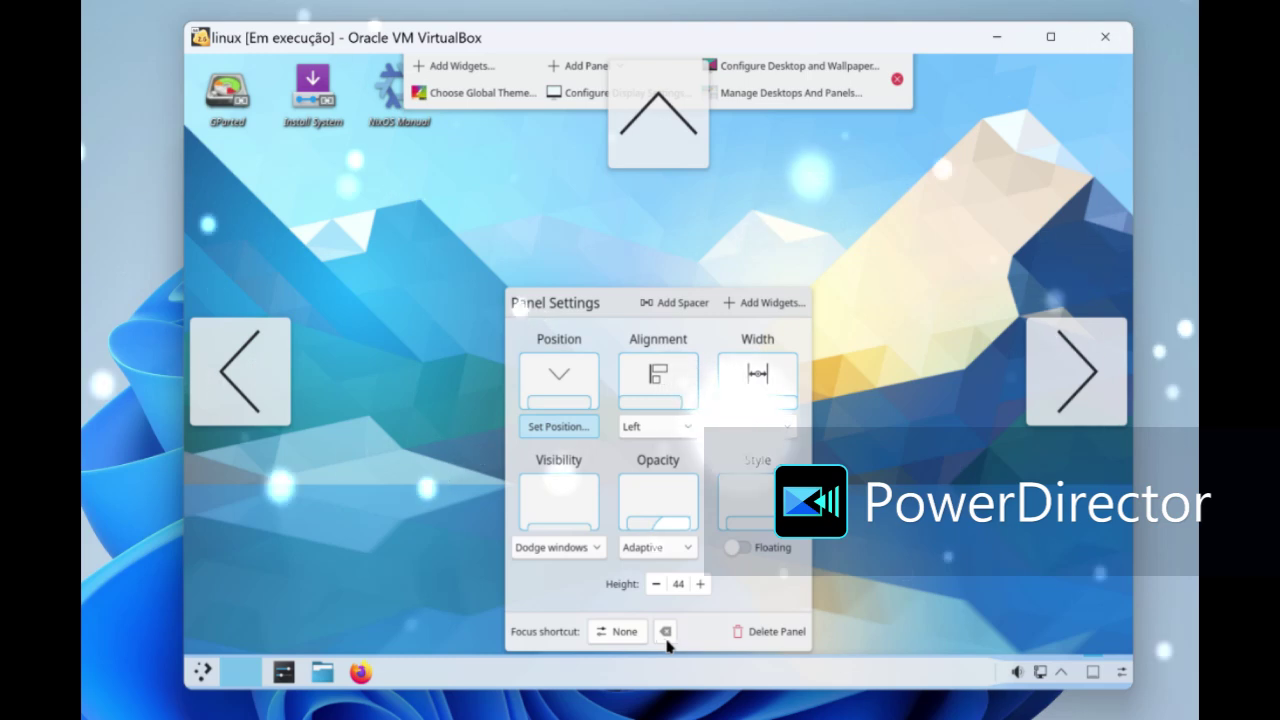
# - Move the panel to the left screen edge
pyautogui.rightClick(550, 684)
pyautogui.rightClick(205, 673)
pyautogui.click(207, 673)
pyautogui.rightClick(215, 676)
pyautogui.moveTo(203, 672)
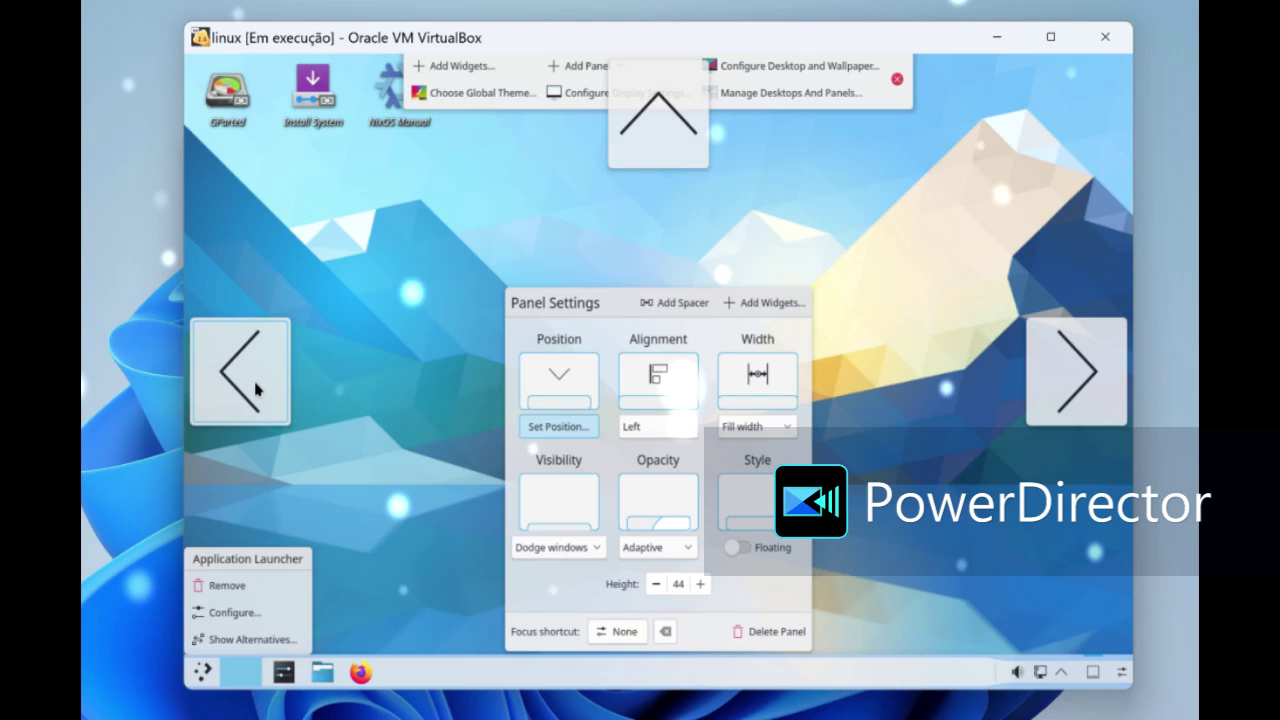
pyautogui.click(256, 390)
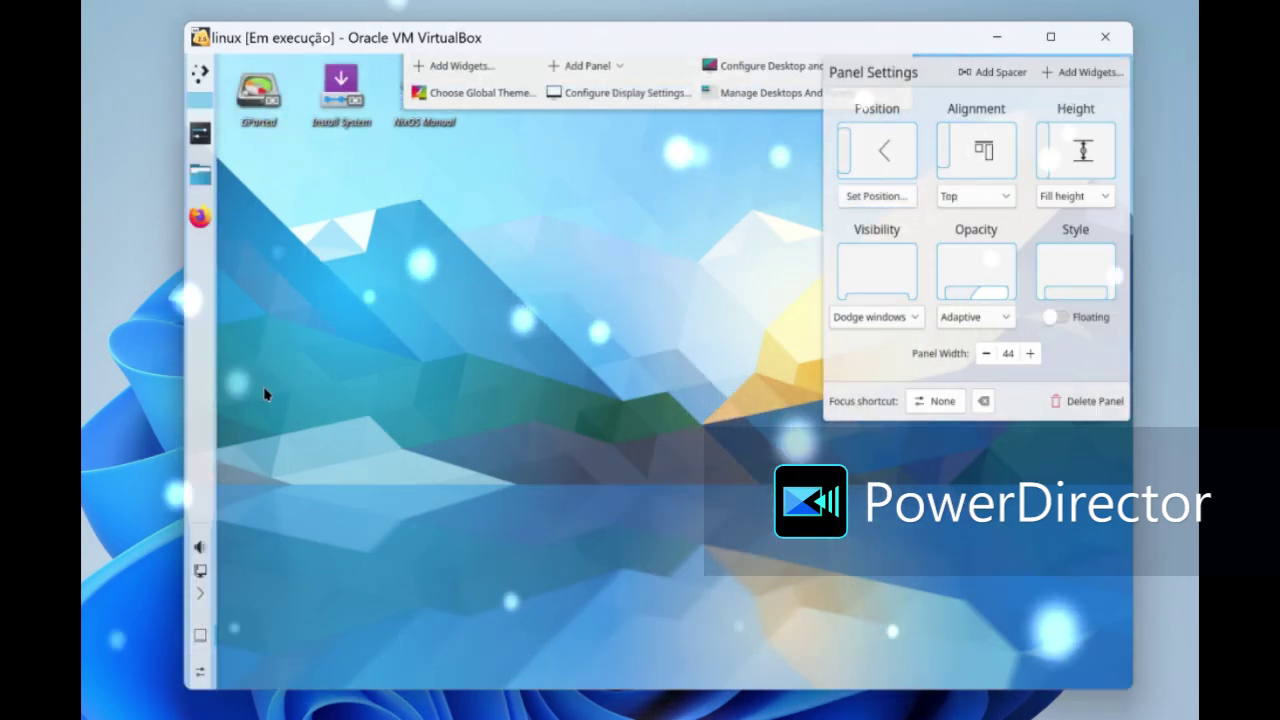
pyautogui.click(721, 66)
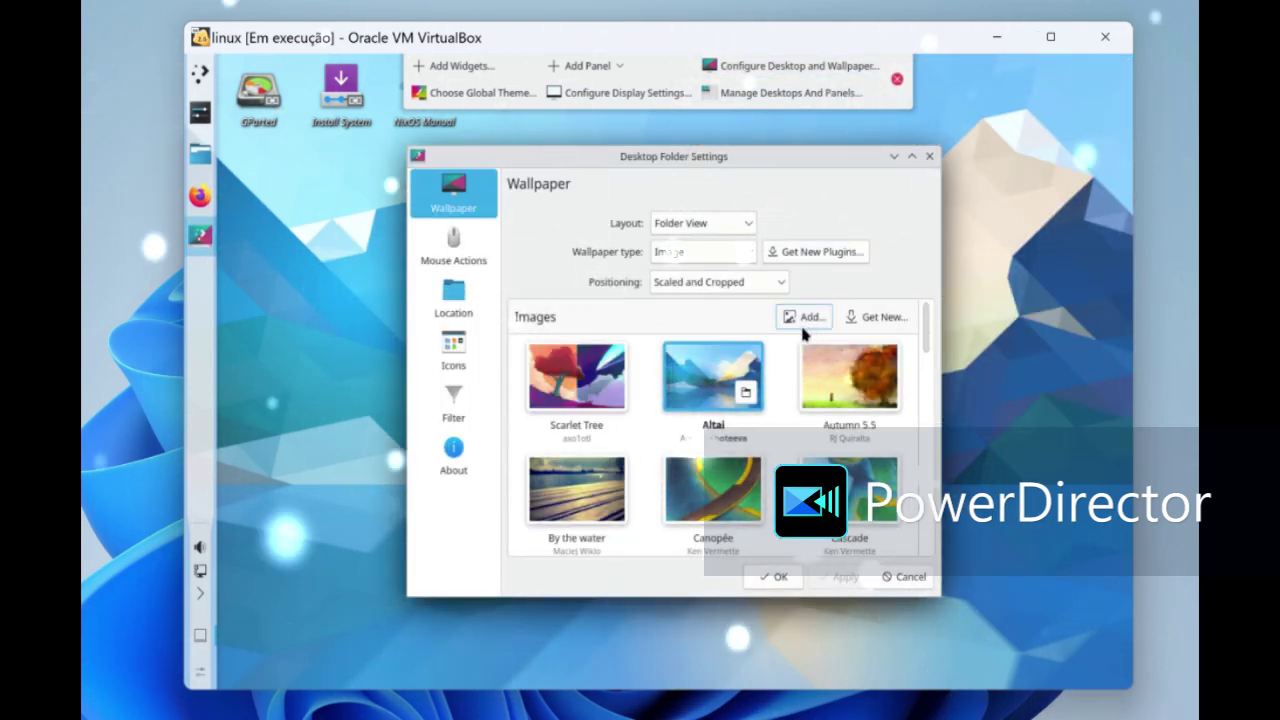
# - Install the KDE Plasma Nebula 273 HD Multiple Colors wallpaper through Get New, then close the downloader
pyautogui.scroll(-5, 791, 369)
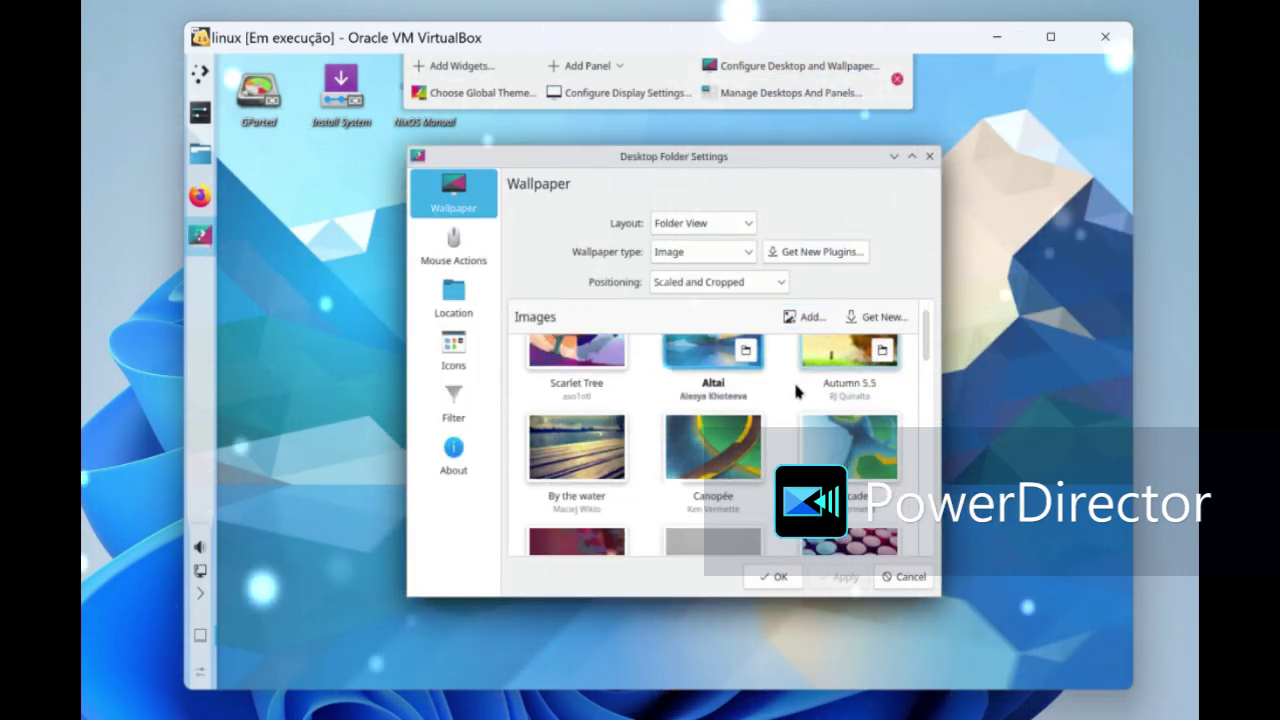
pyautogui.scroll(2, 820, 380)
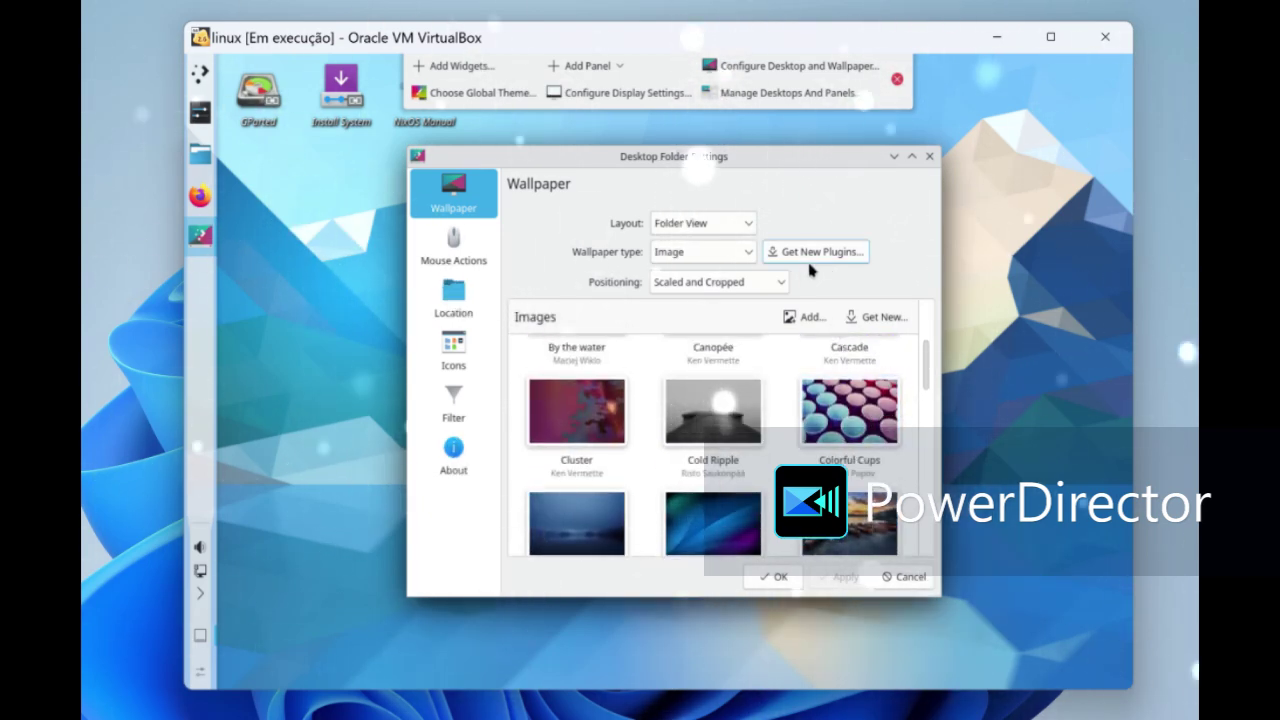
pyautogui.click(875, 317)
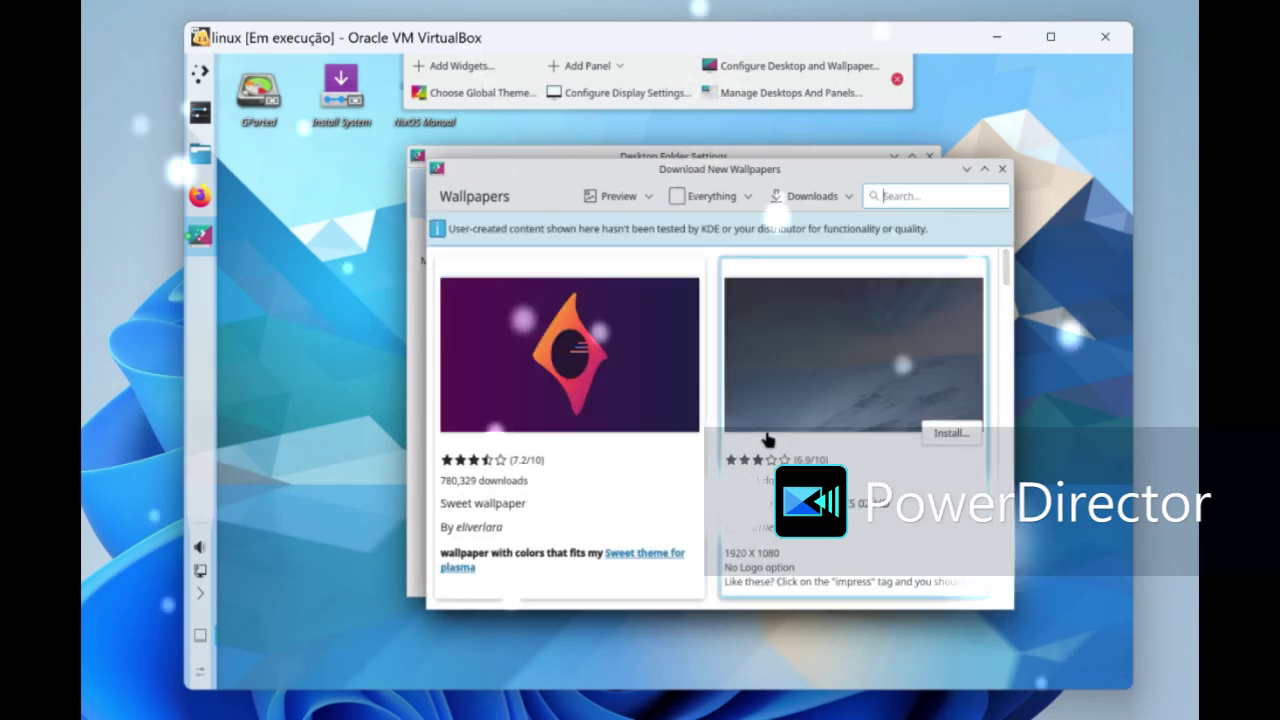
pyautogui.scroll(-10, 828, 383)
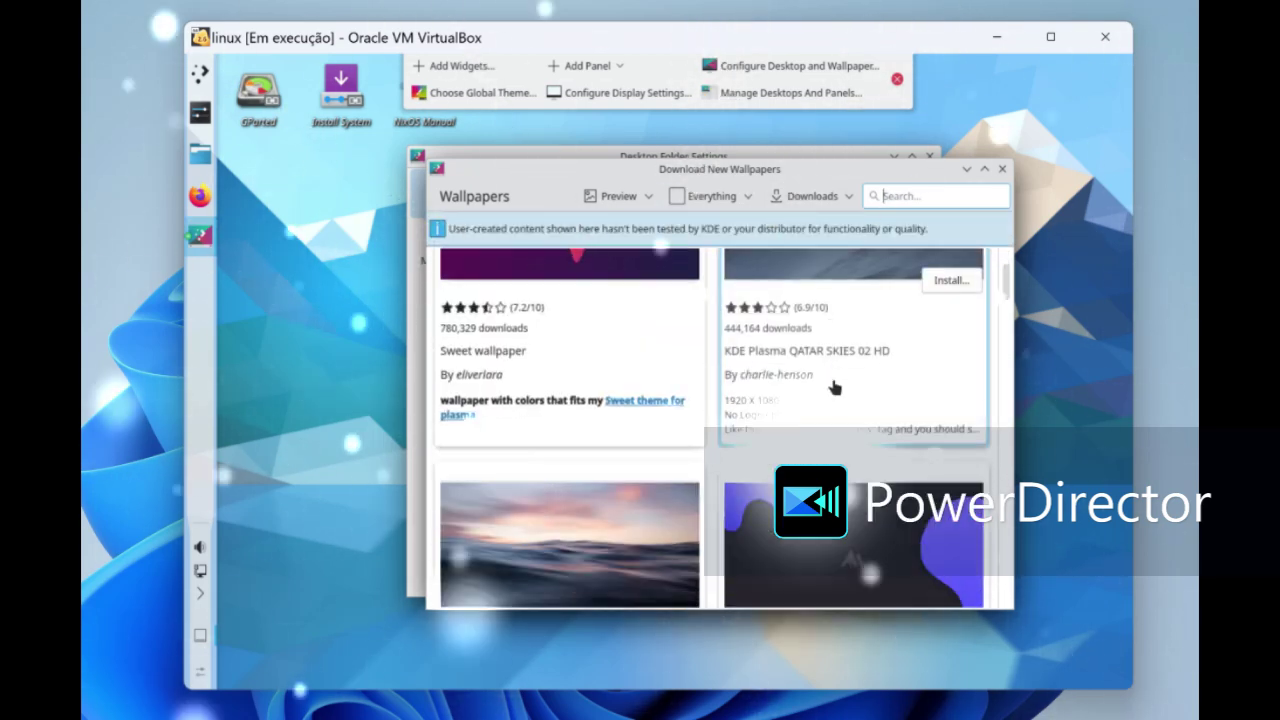
pyautogui.scroll(-10, 838, 395)
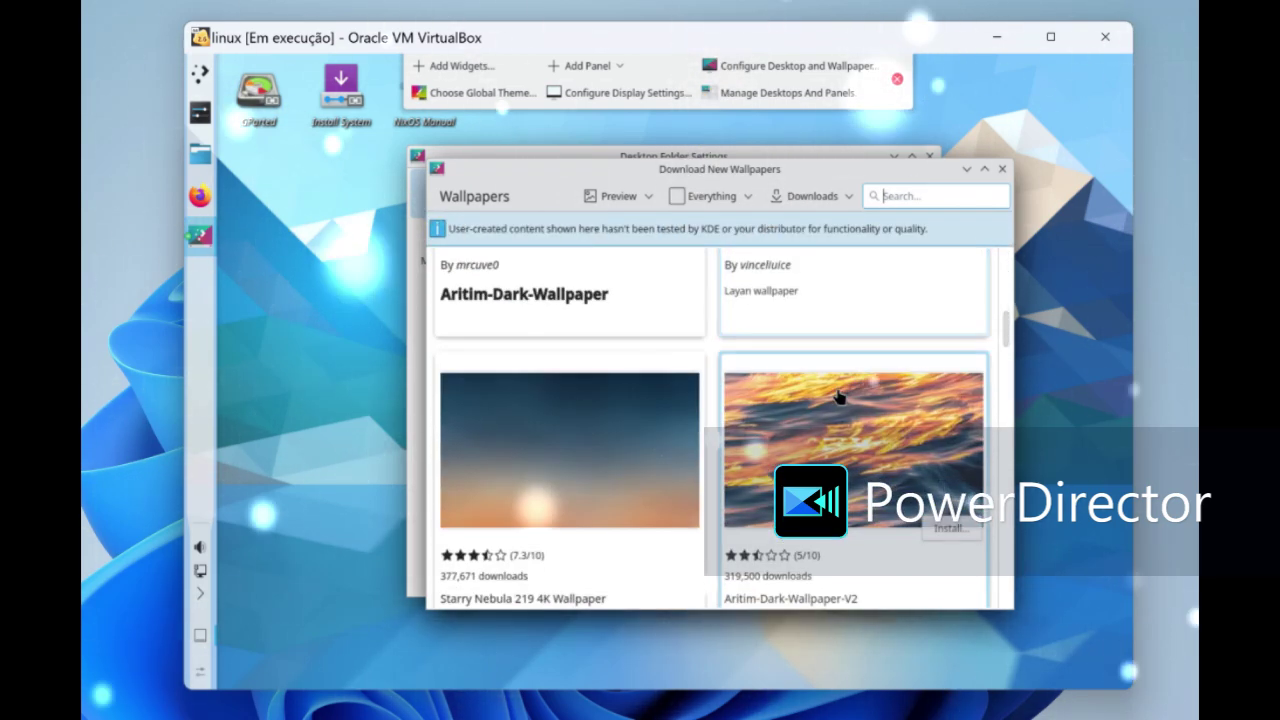
pyautogui.scroll(-10, 842, 400)
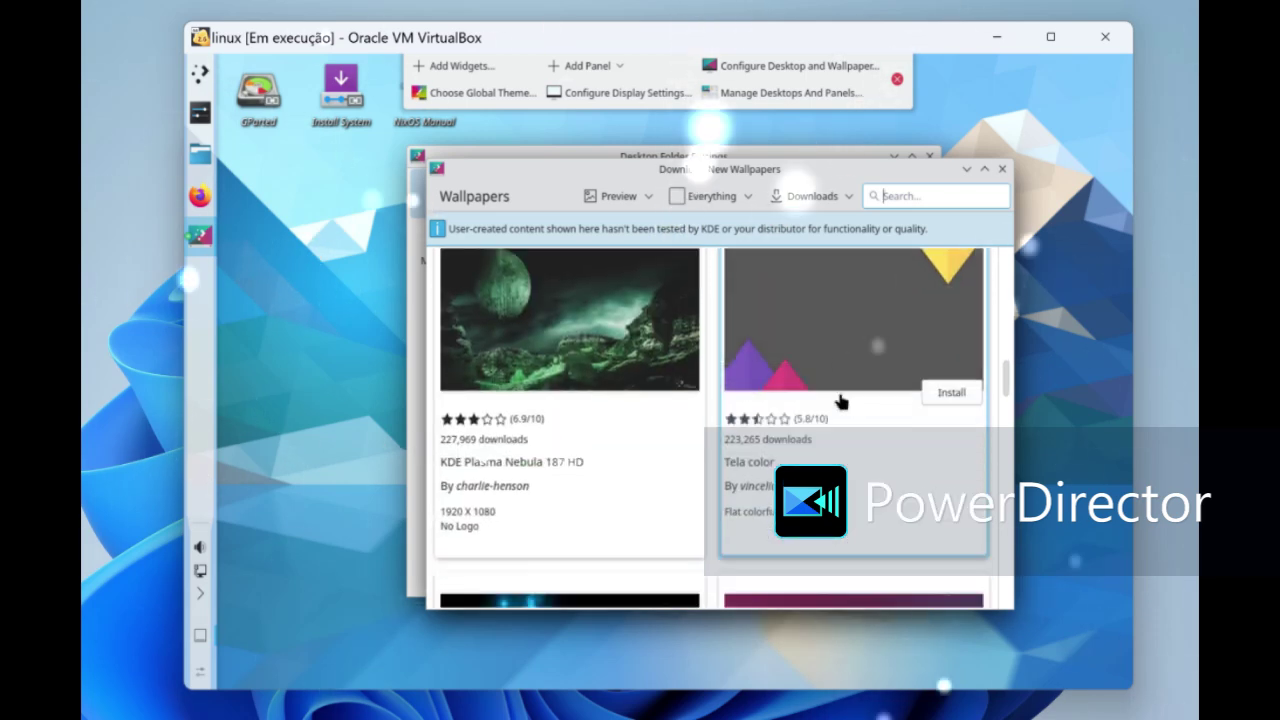
pyautogui.scroll(-5, 848, 405)
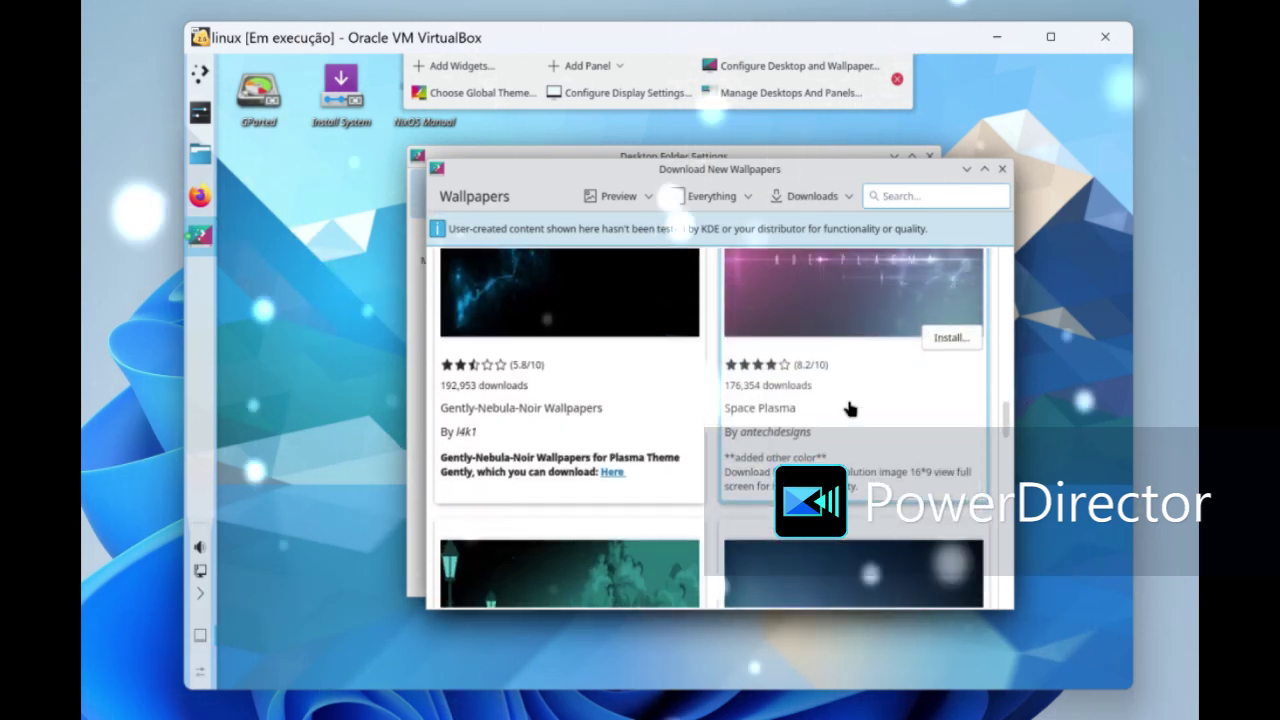
pyautogui.scroll(-15, 850, 412)
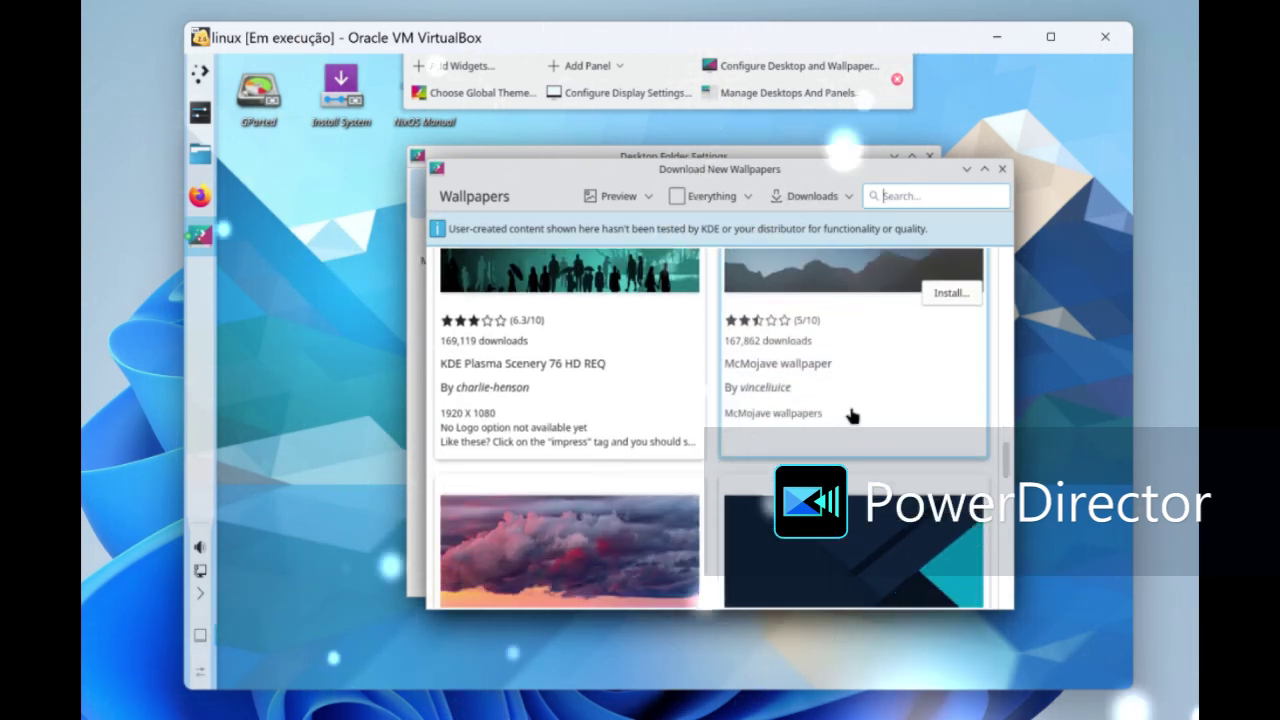
pyautogui.scroll(-3, 855, 423)
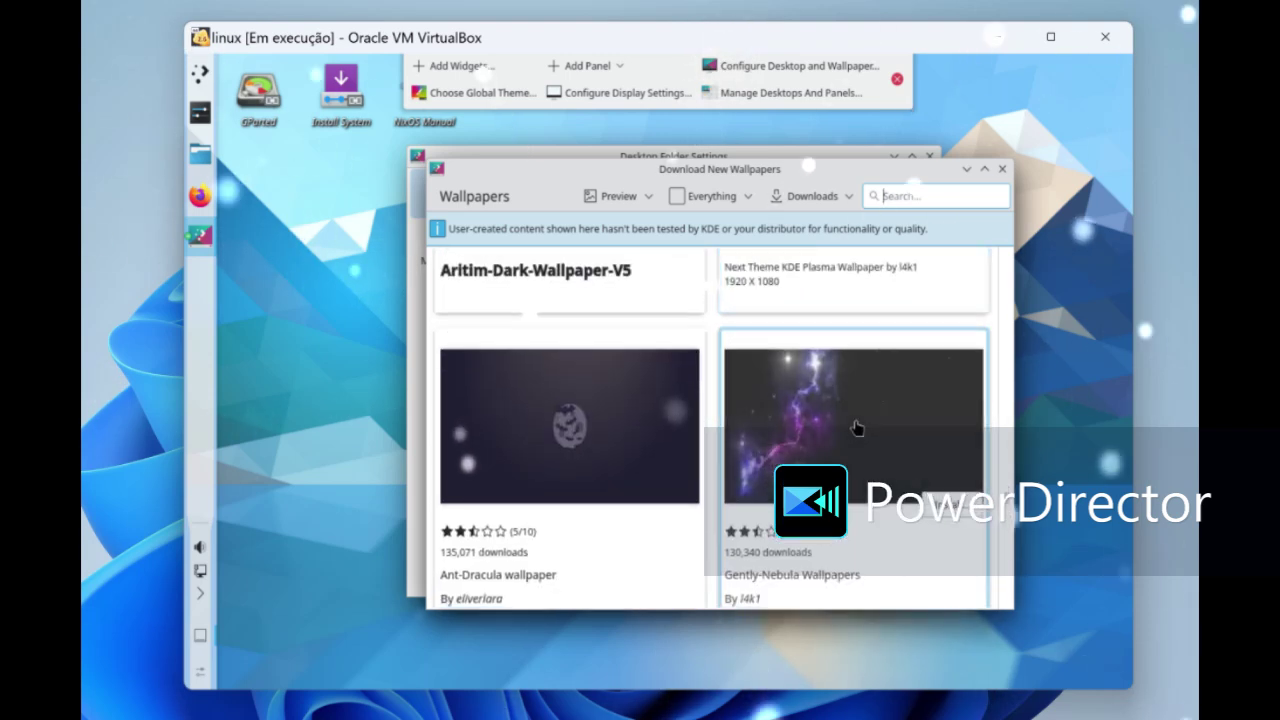
pyautogui.scroll(-3, 855, 425)
pyautogui.scroll(-2, 855, 429)
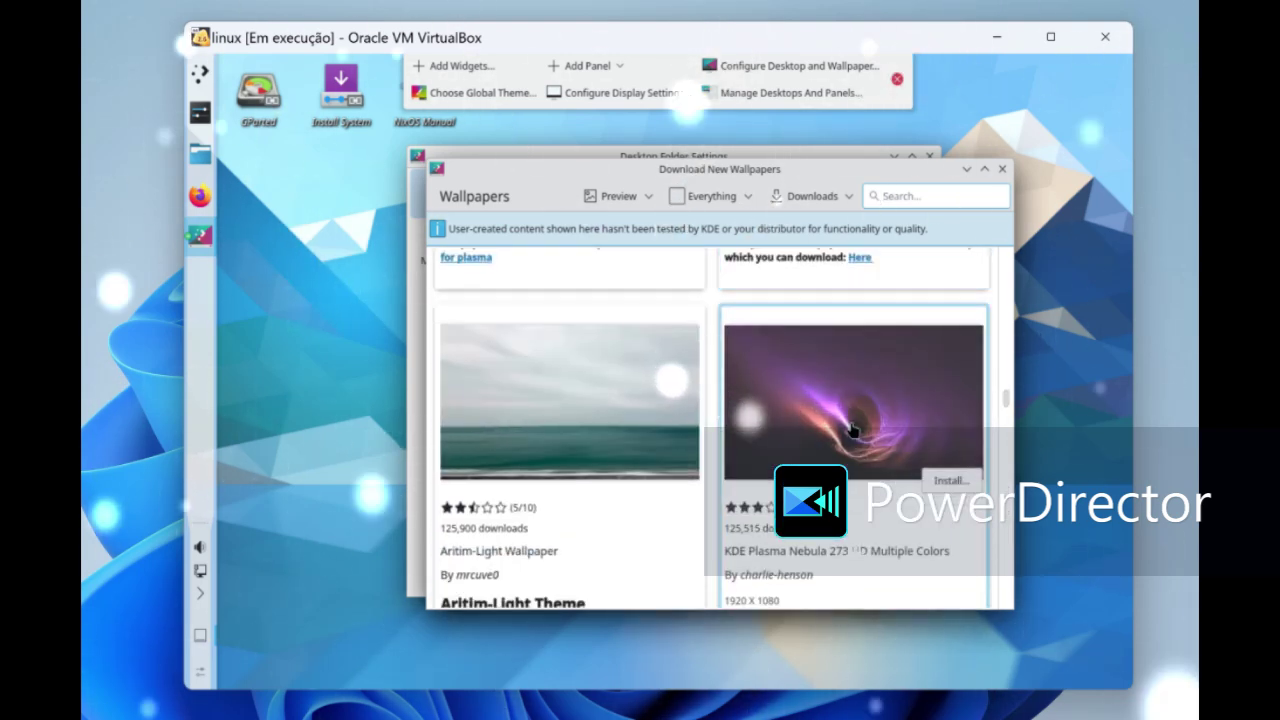
pyautogui.click(950, 480)
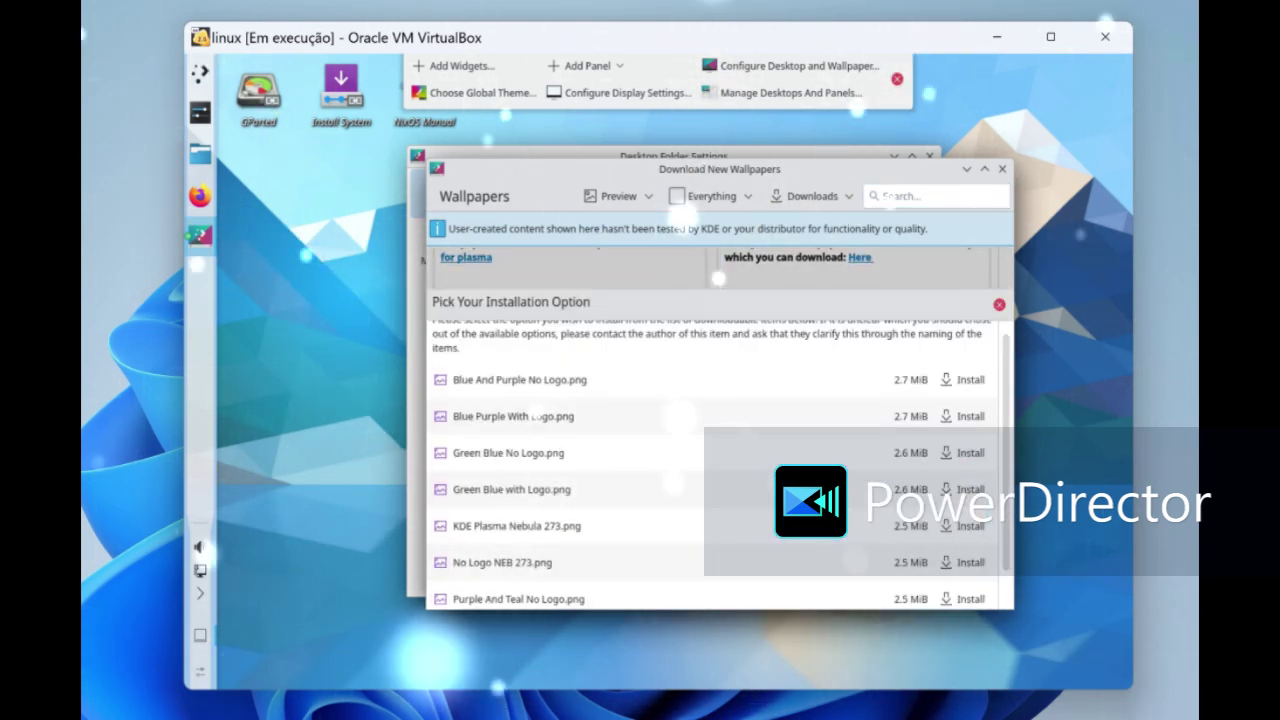
pyautogui.click(964, 380)
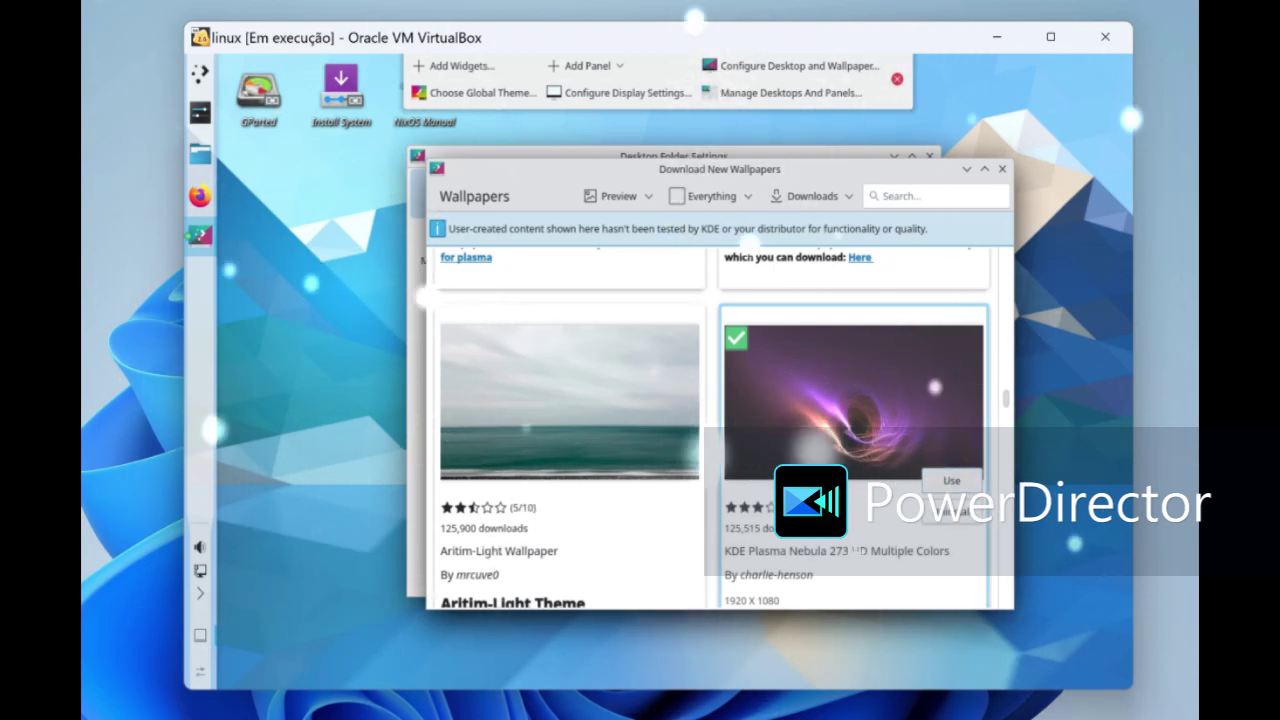
pyautogui.moveTo(686, 508)
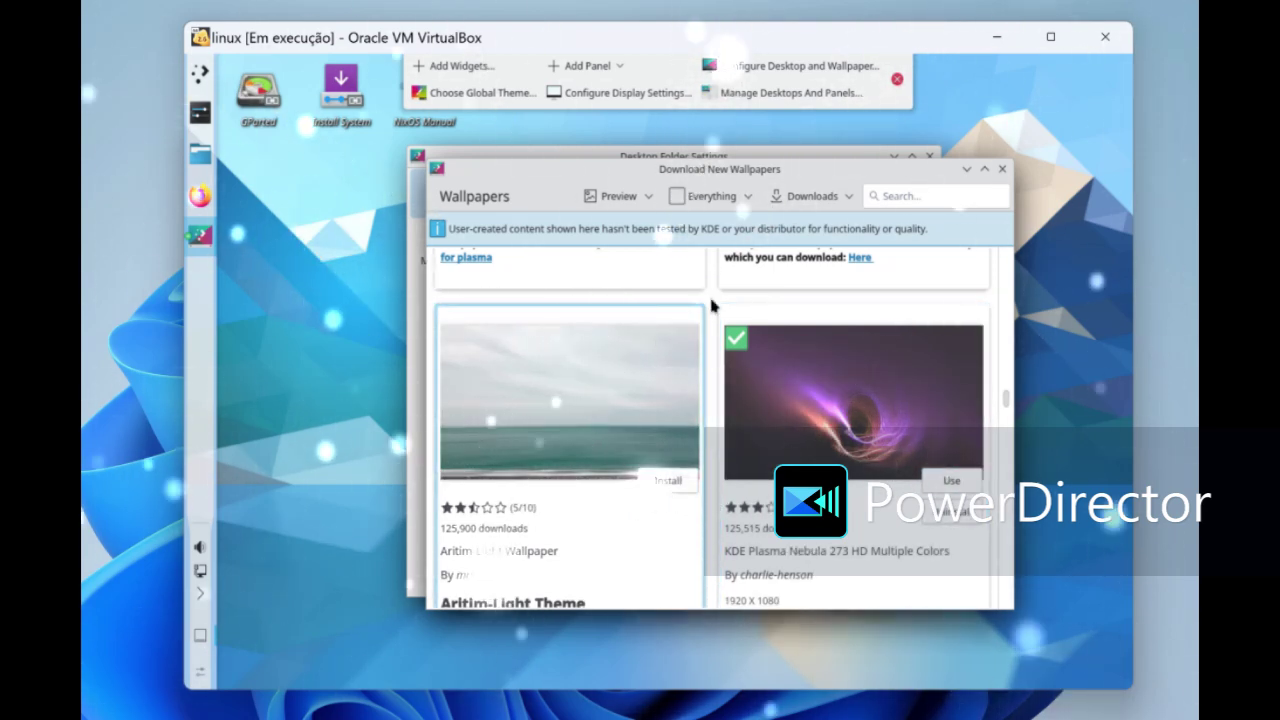
pyautogui.click(1003, 169)
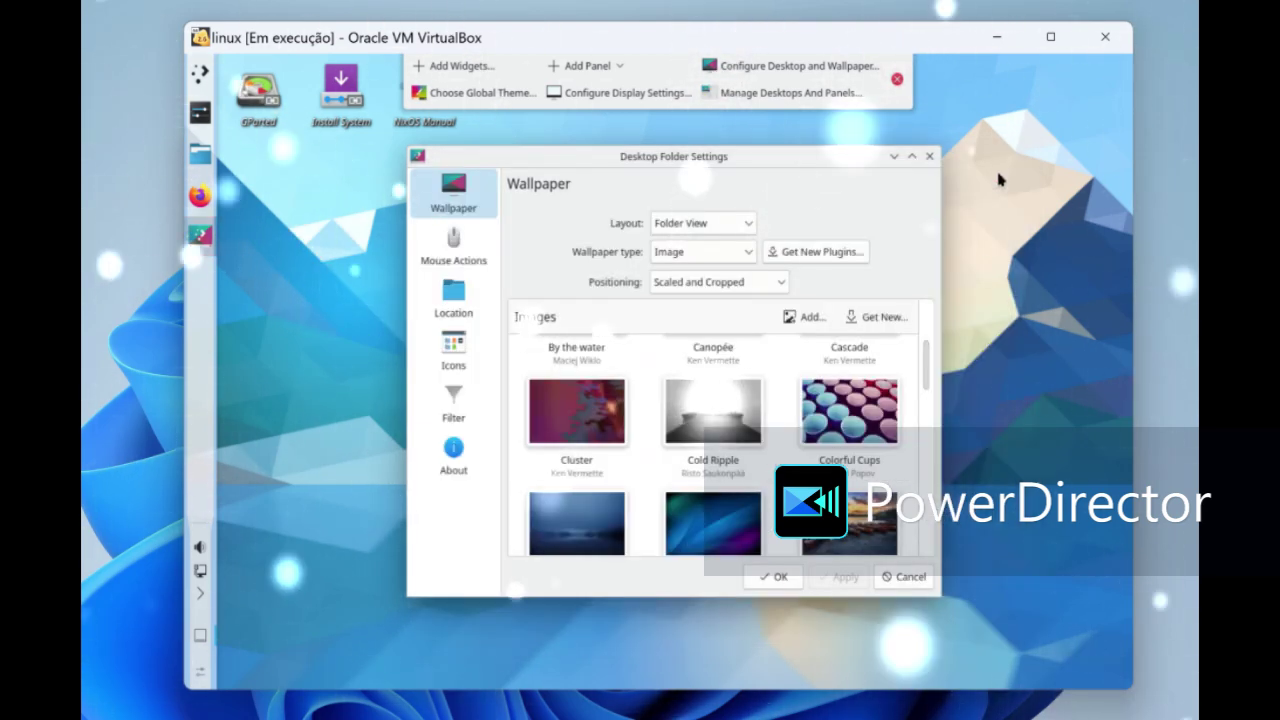
# - Select the Cluster wallpaper, apply it with Apply and OK, then exit edit mode
pyautogui.click(551, 418)
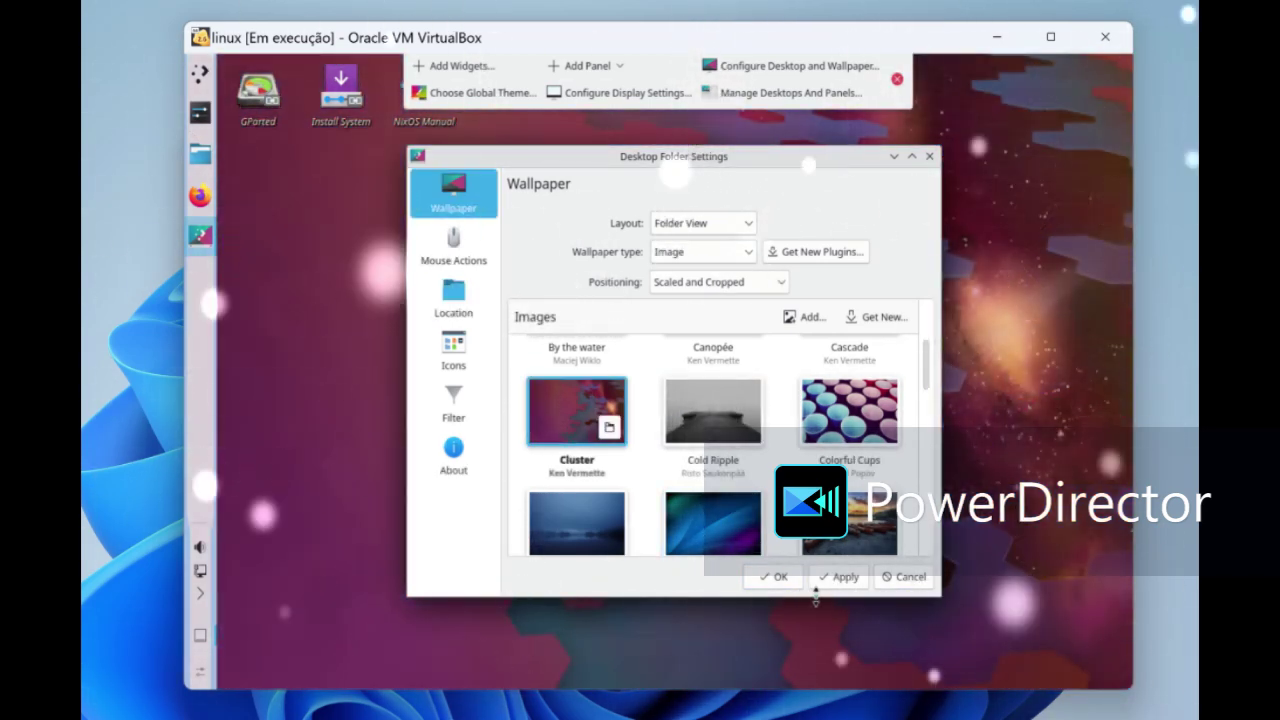
pyautogui.click(818, 588)
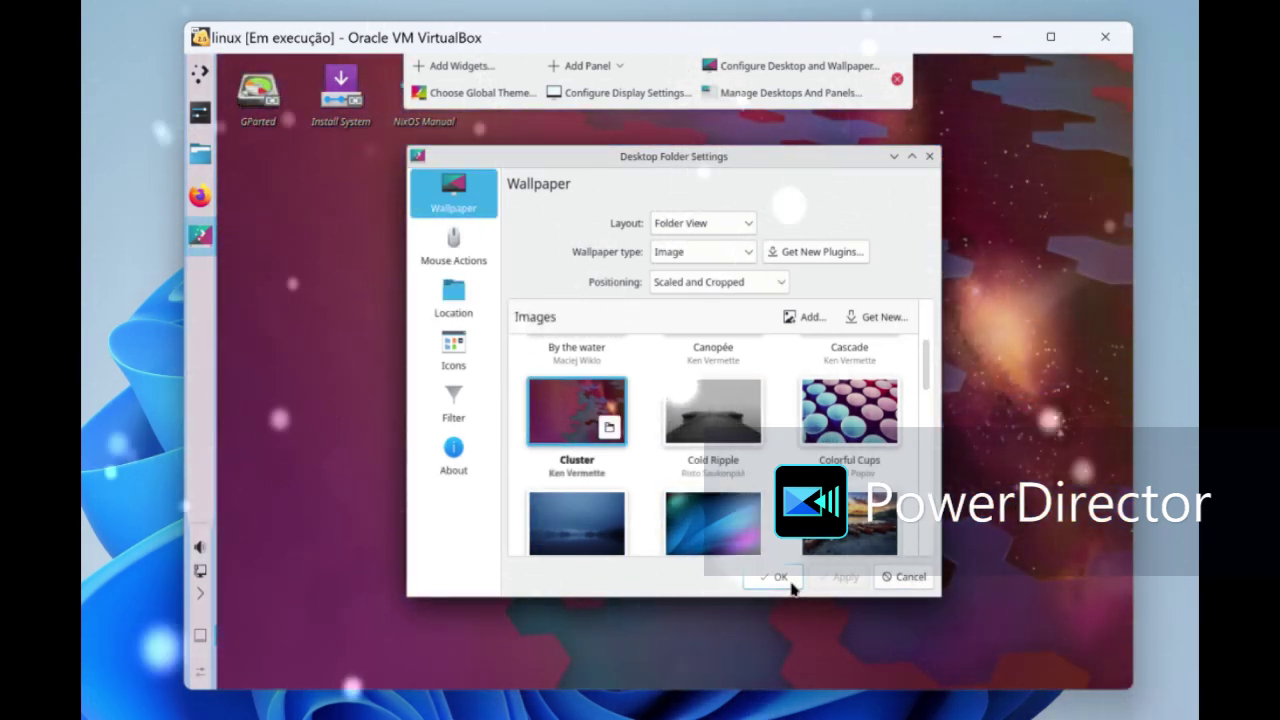
pyautogui.click(790, 584)
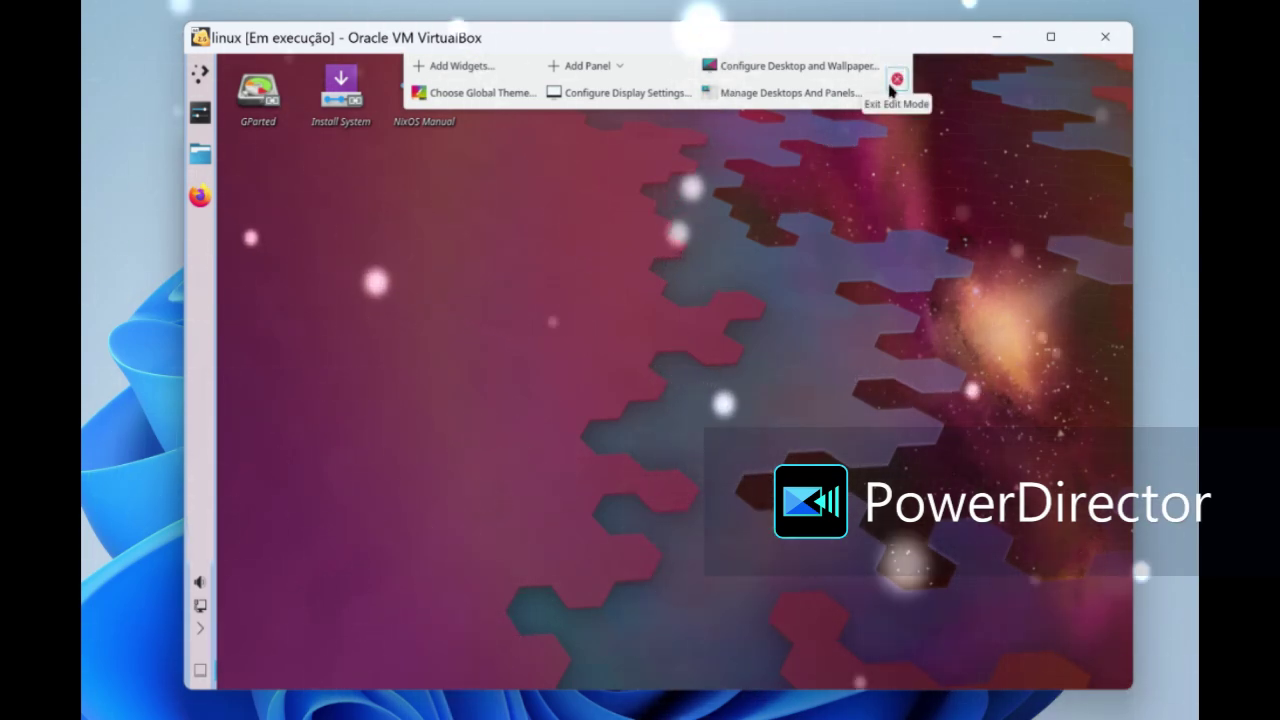
pyautogui.click(896, 80)
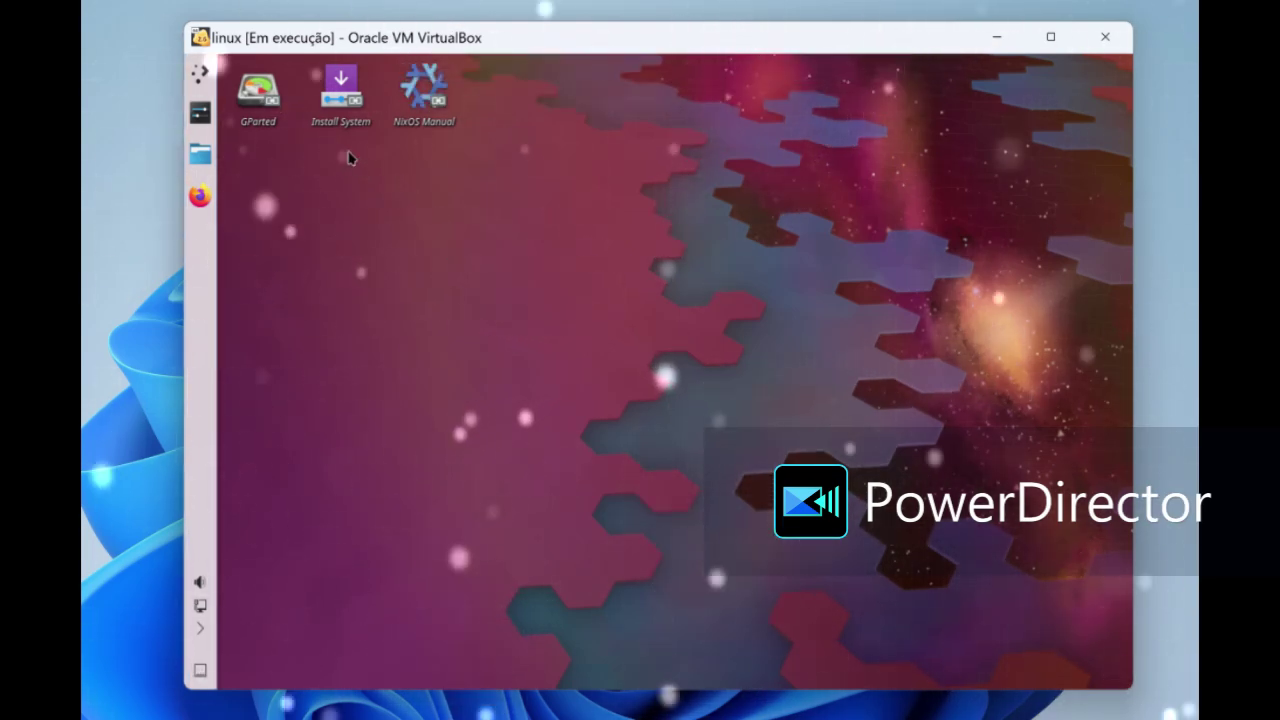
# - Launch System Settings from the application launcher's Settings category
pyautogui.click(200, 73)
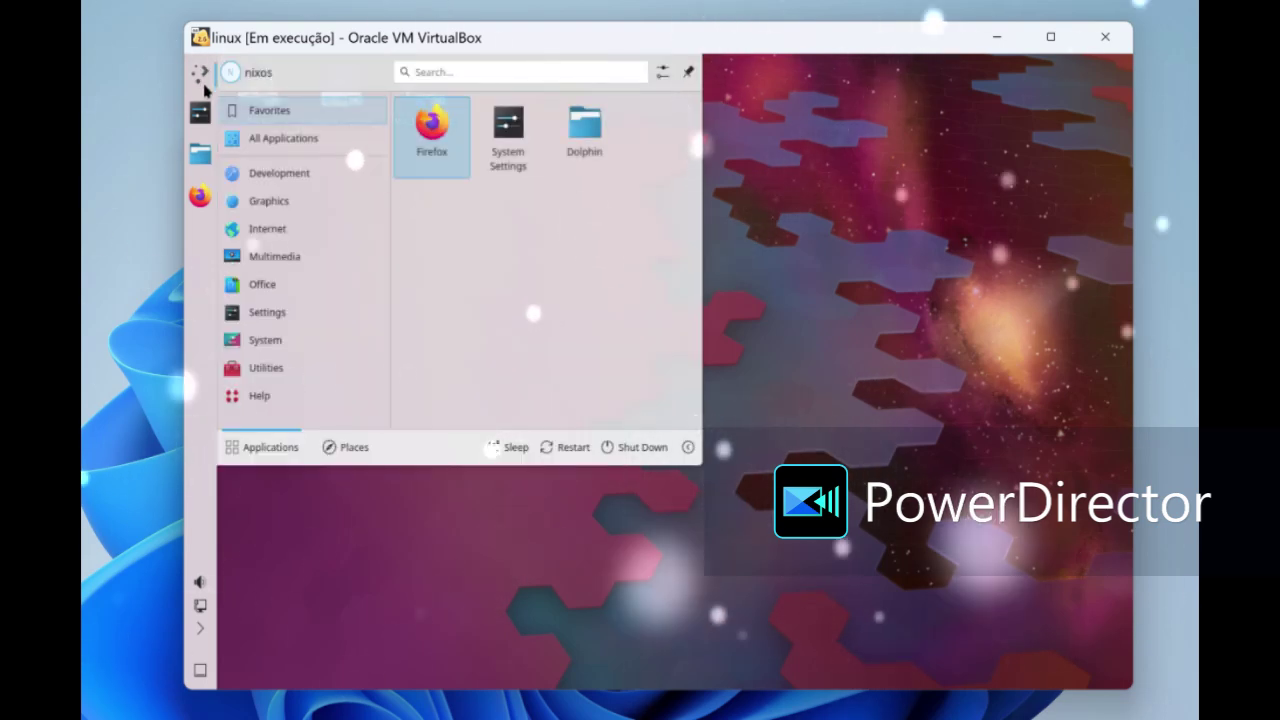
pyautogui.moveTo(290, 283)
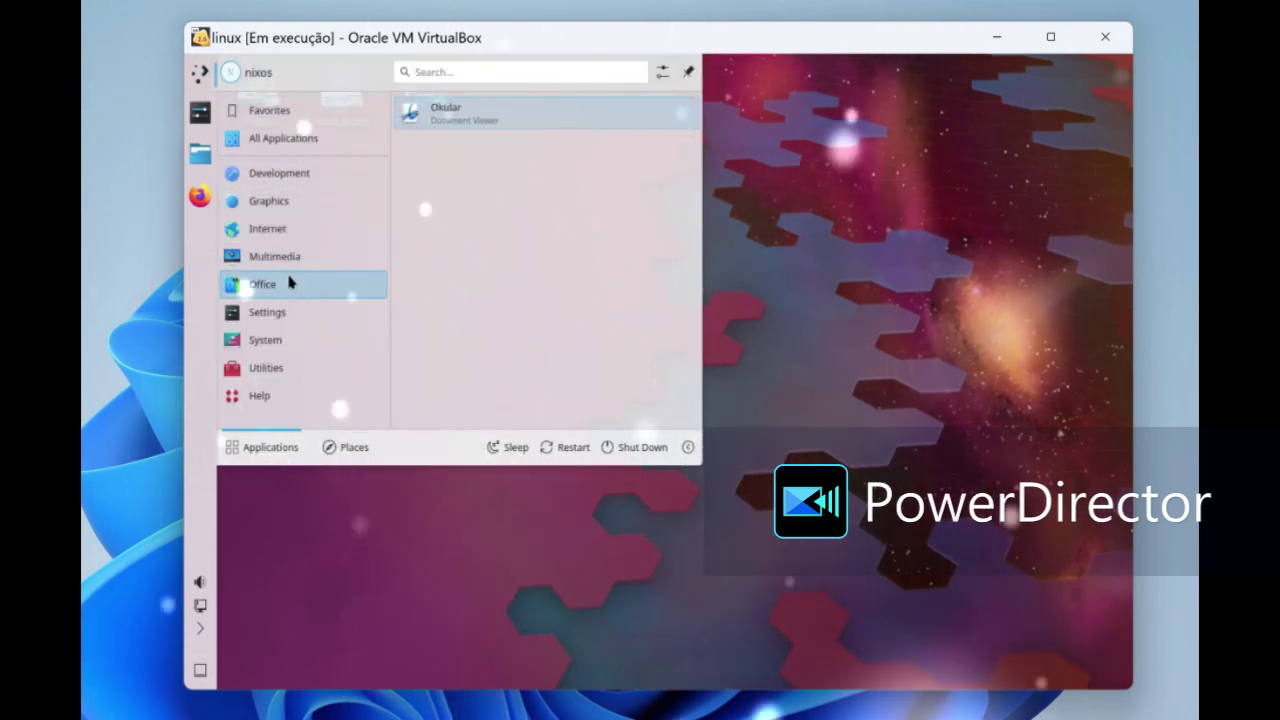
pyautogui.moveTo(300, 305)
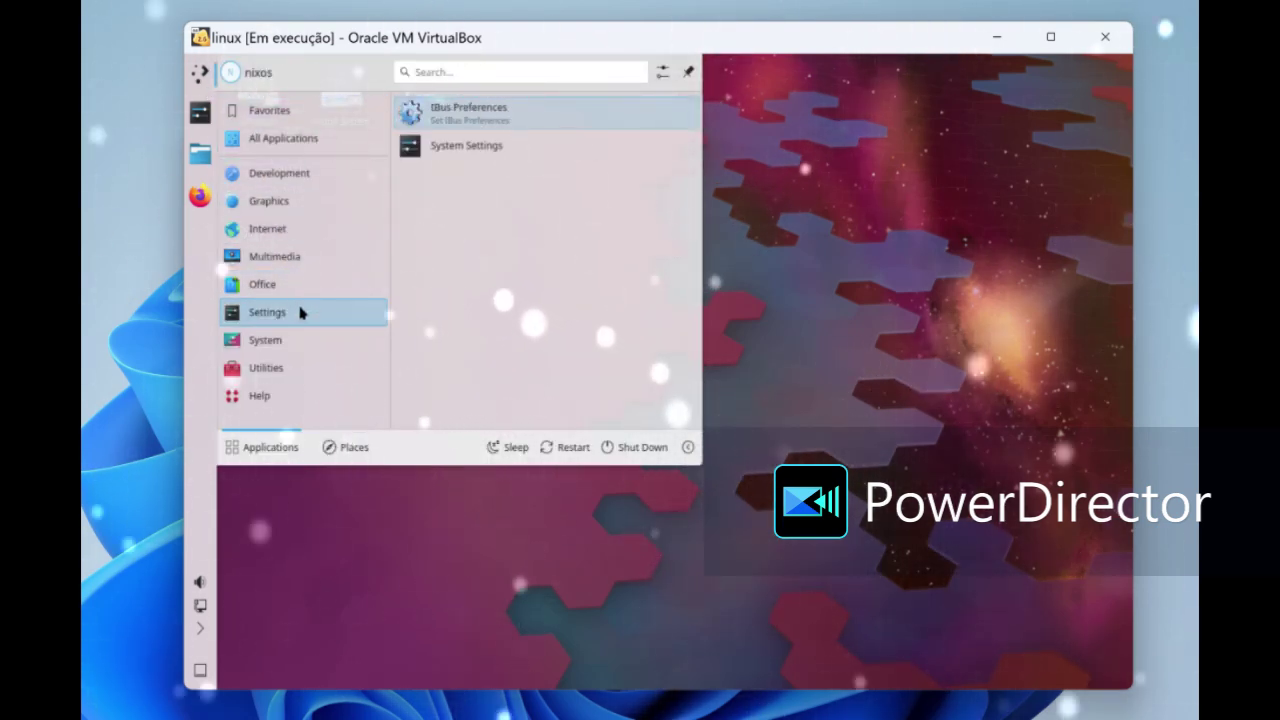
pyautogui.click(489, 155)
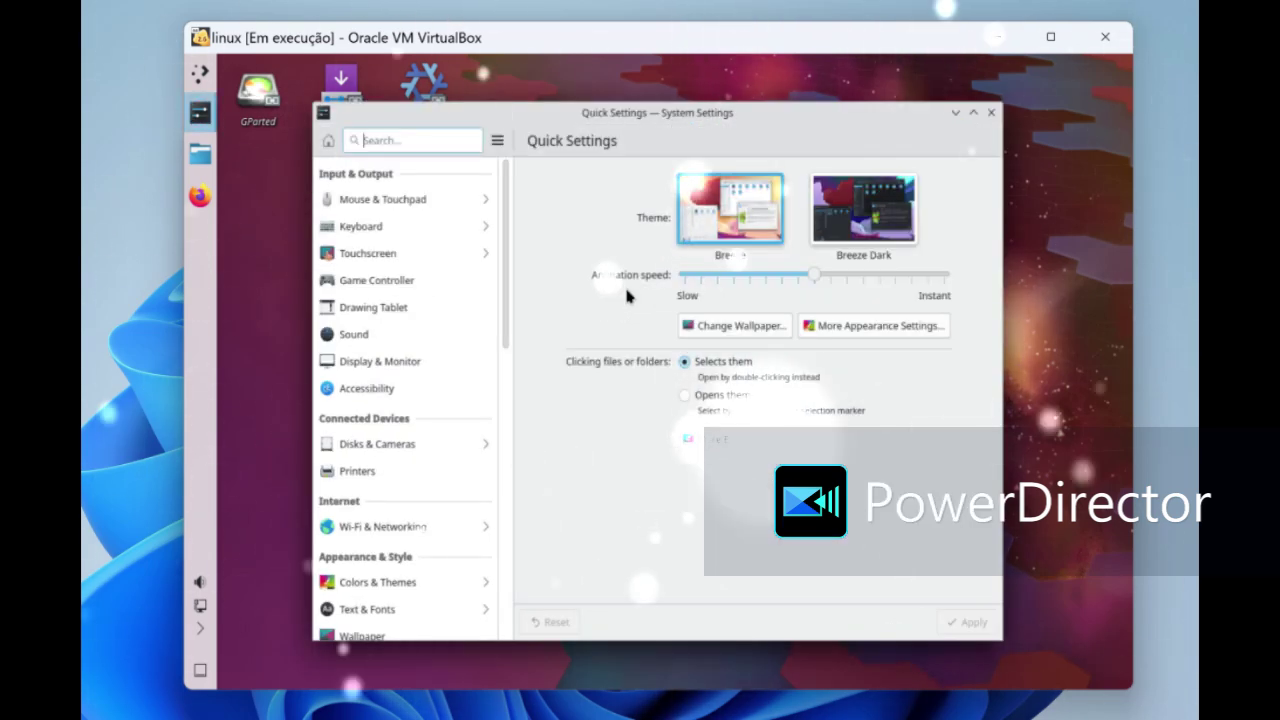
# - Select and apply the Breeze Dark theme on the Quick Settings page
pyautogui.click(860, 212)
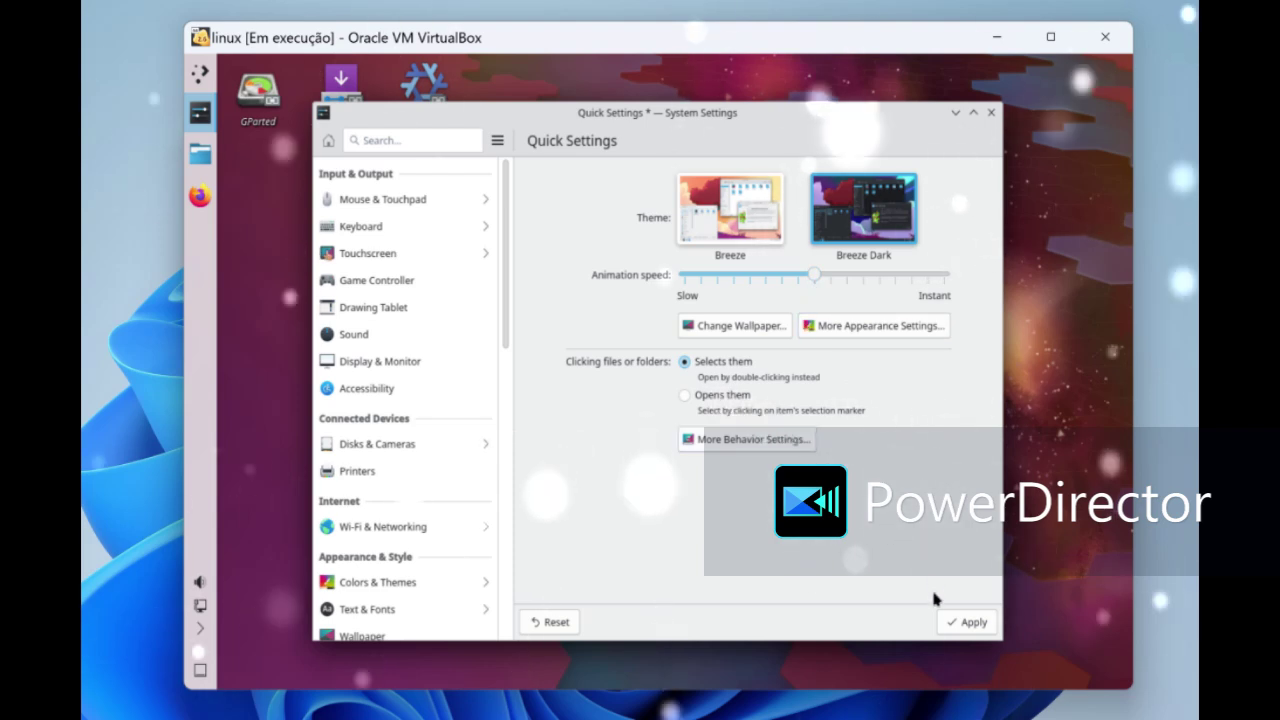
pyautogui.click(948, 622)
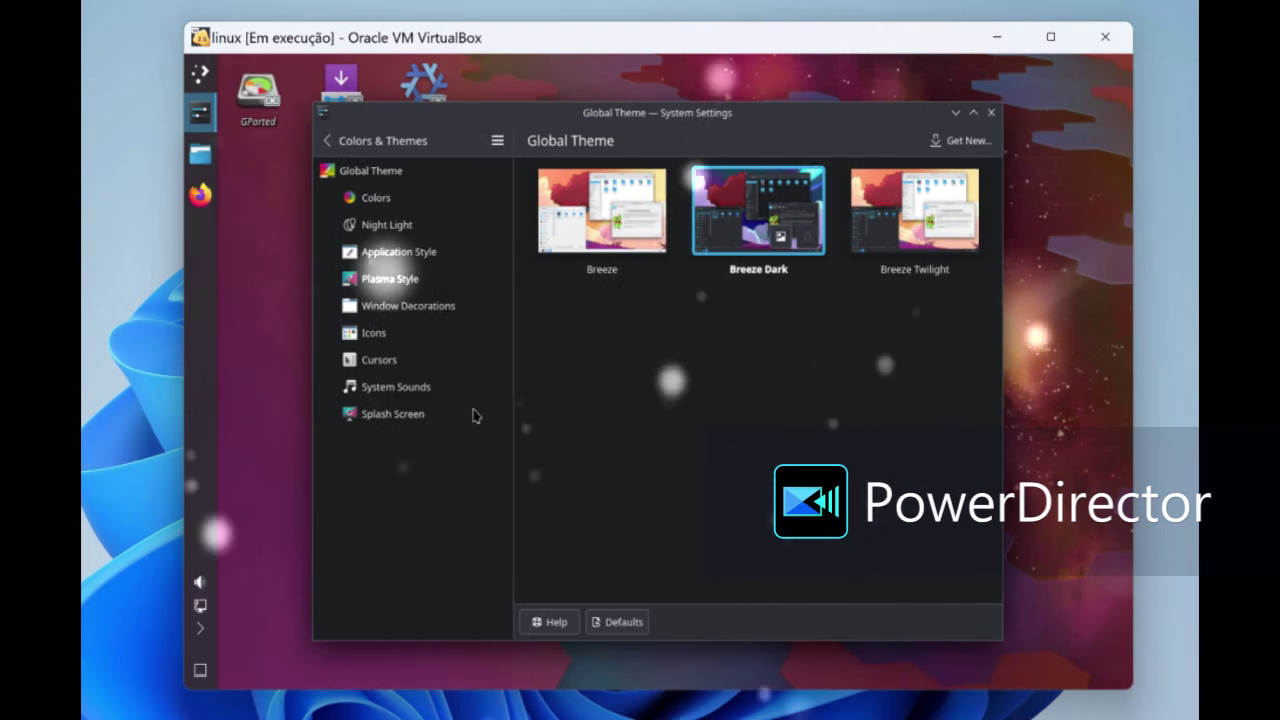
pyautogui.click(398, 226)
# - Set the application style to Fusion and apply the change
pyautogui.click(400, 251)
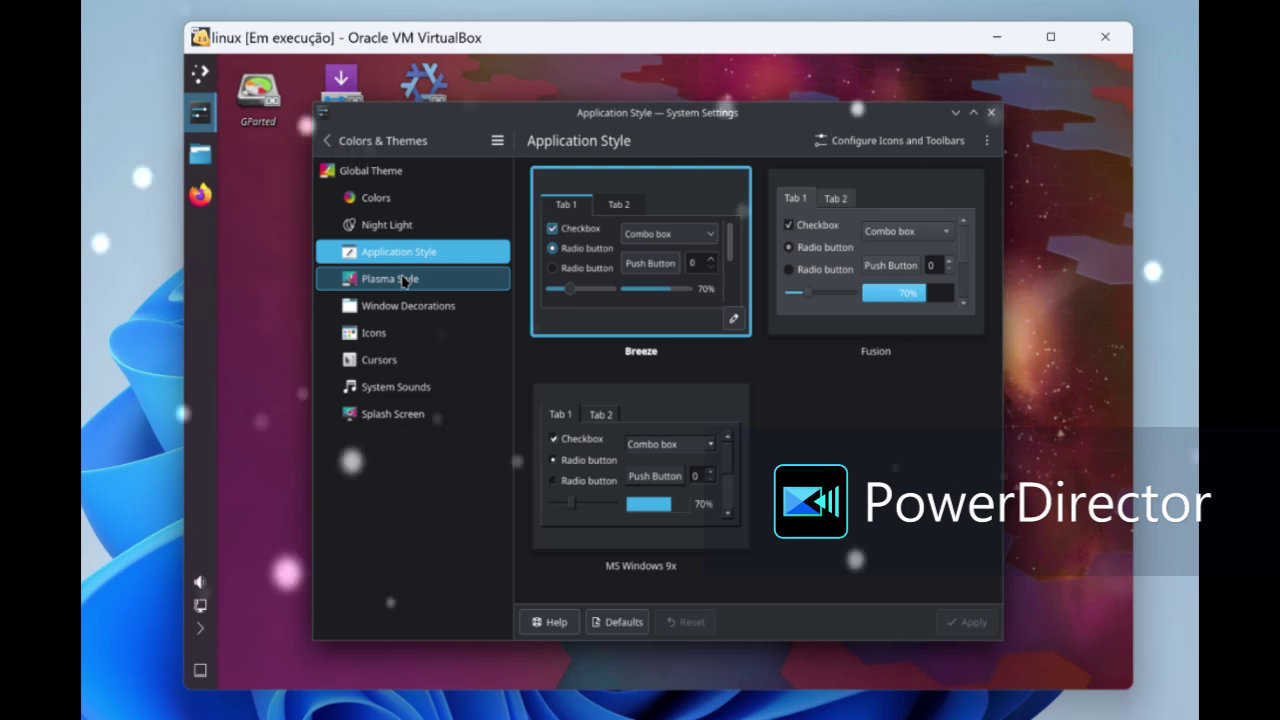
pyautogui.click(398, 252)
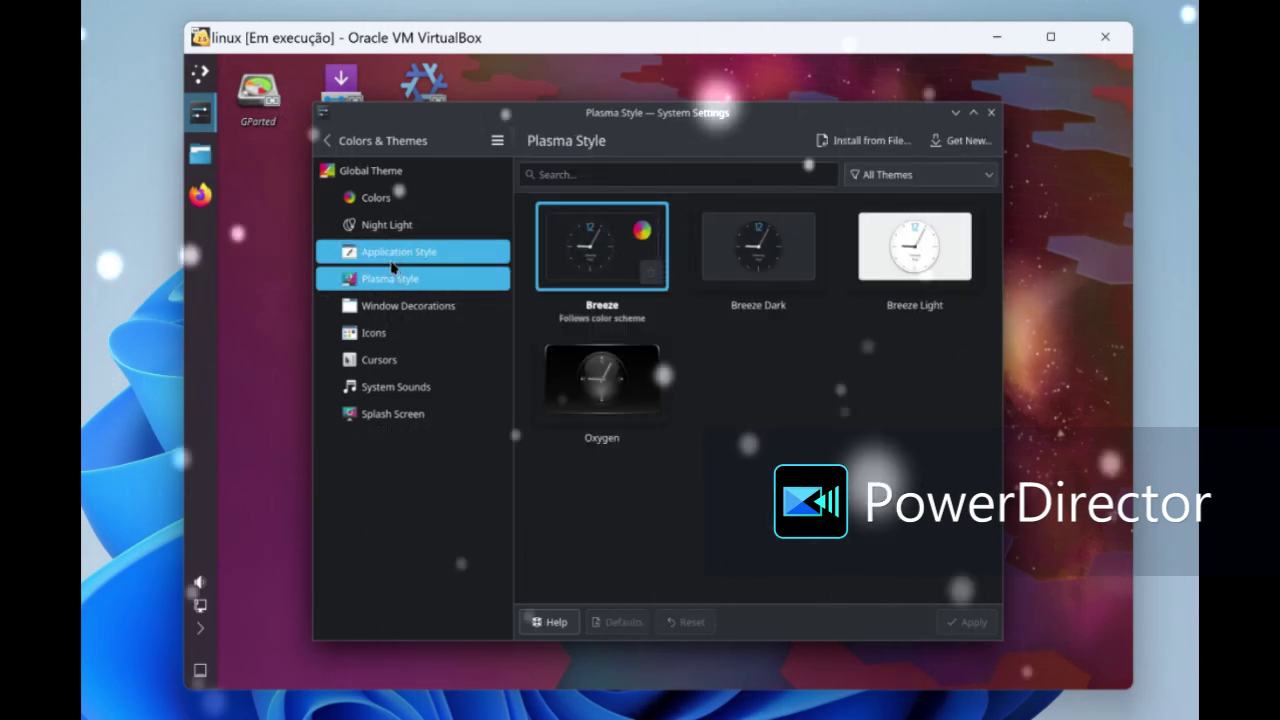
pyautogui.click(900, 295)
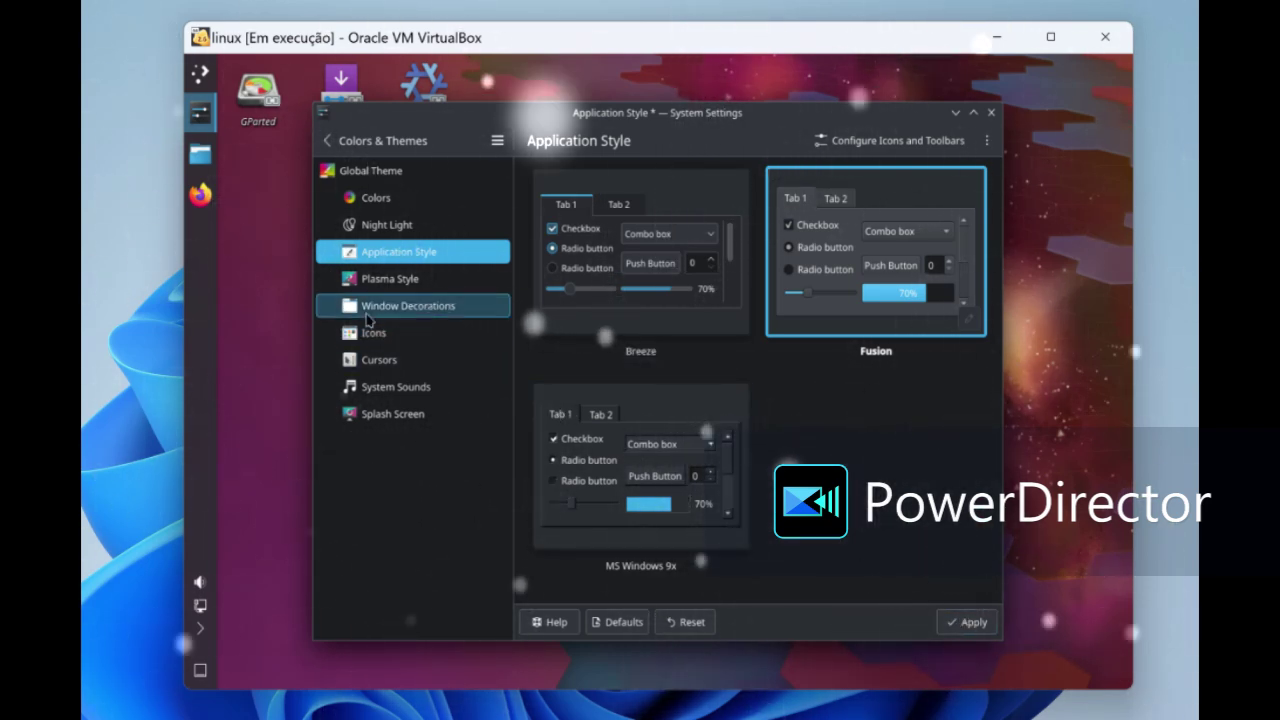
pyautogui.click(388, 313)
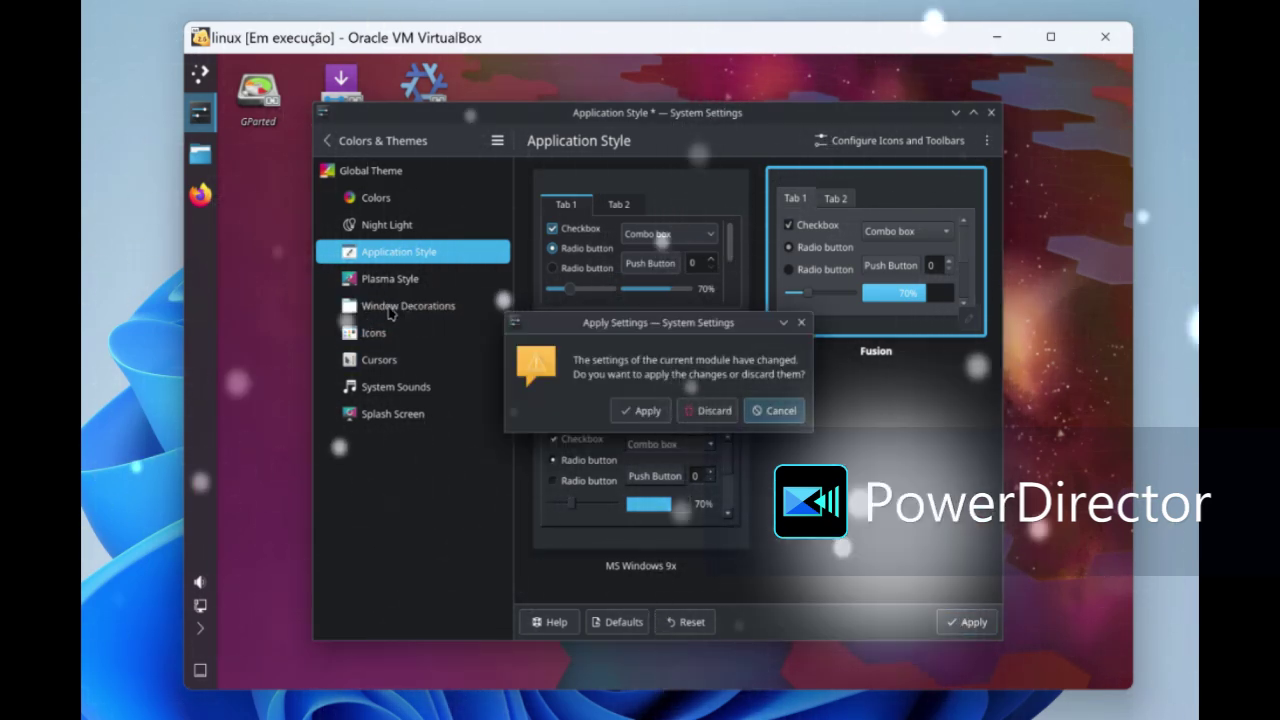
pyautogui.click(636, 410)
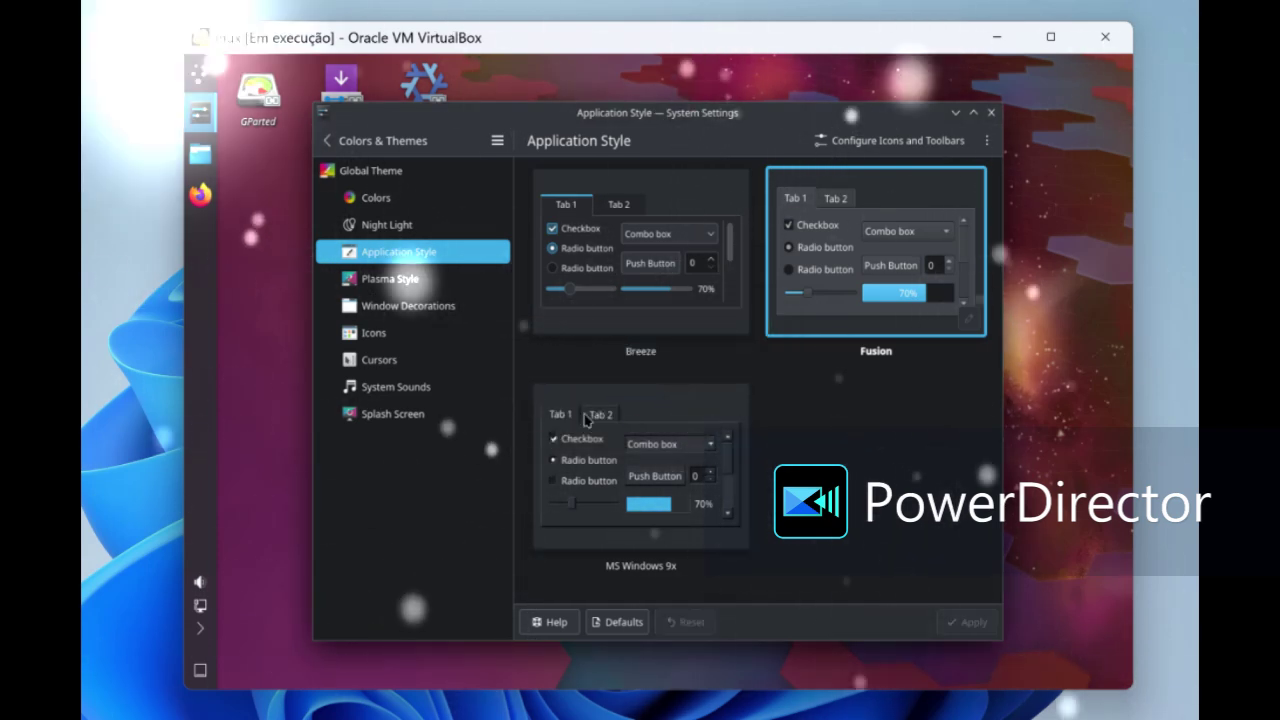
# - Browse the Icons, Splash Screen, Plasma Style and Window Decorations pages, then close System Settings
pyautogui.click(416, 341)
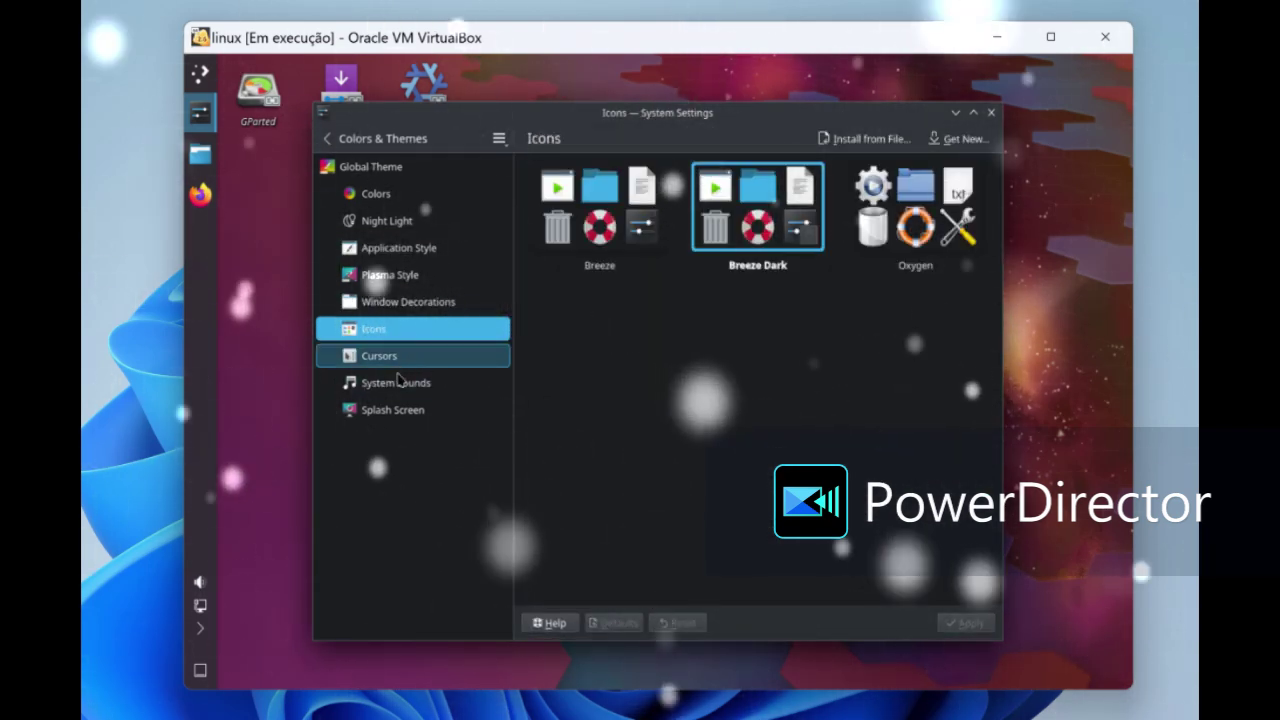
pyautogui.click(397, 412)
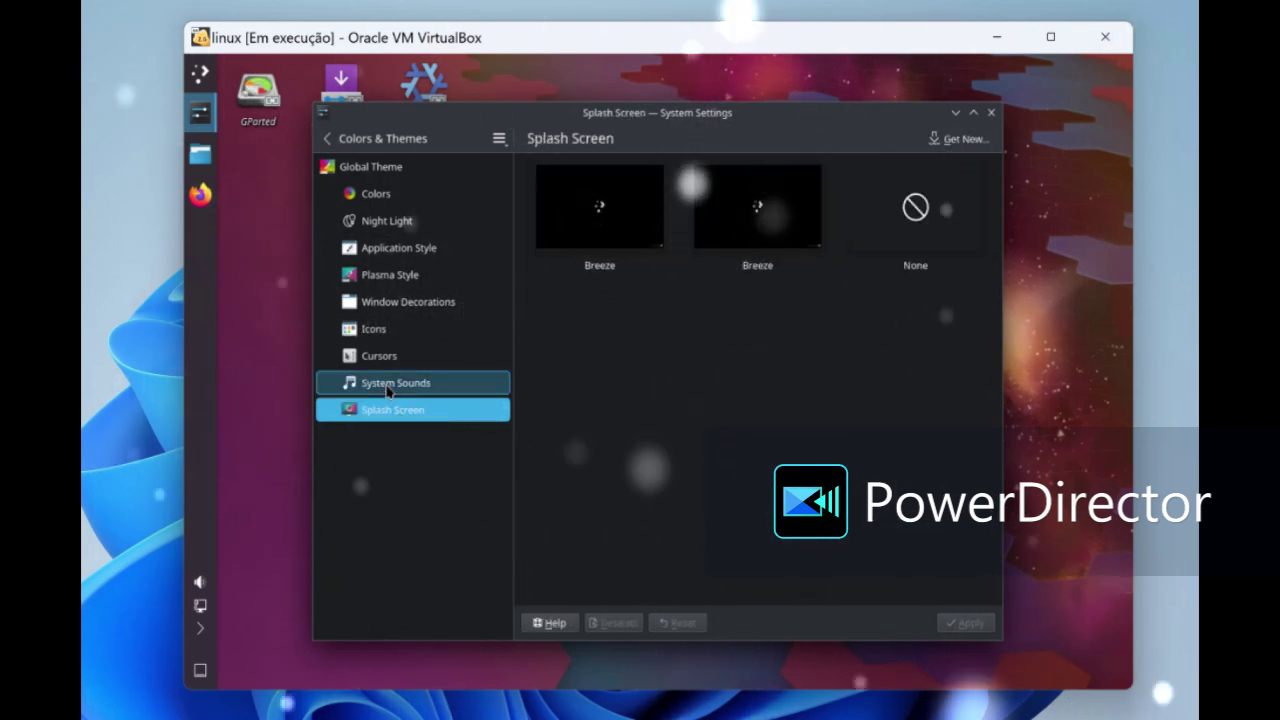
pyautogui.click(376, 330)
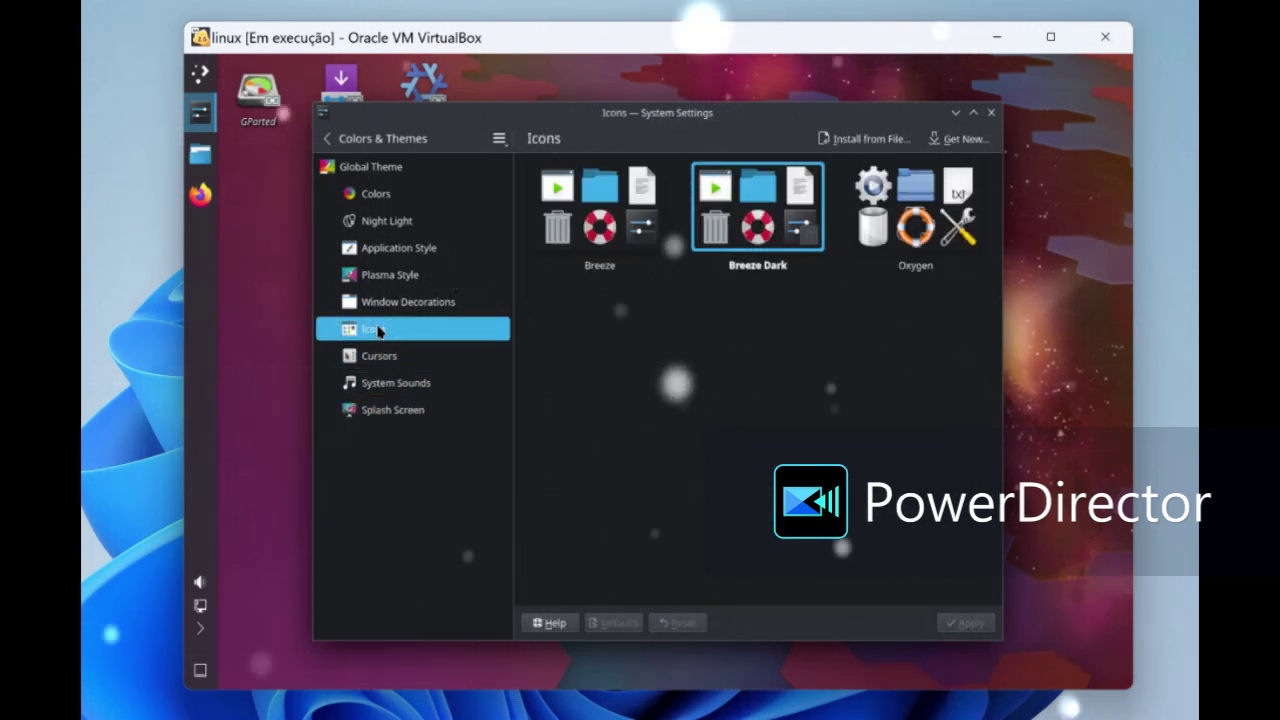
pyautogui.click(389, 276)
pyautogui.click(388, 304)
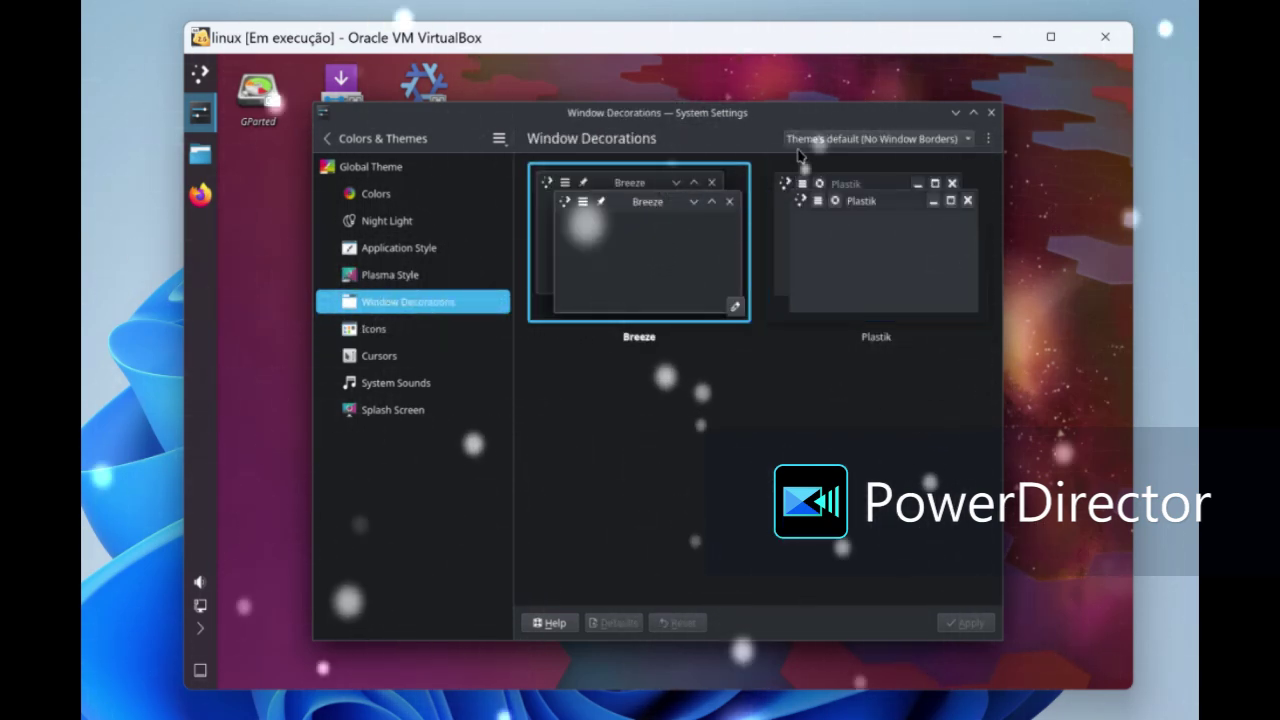
pyautogui.click(800, 145)
pyautogui.click(905, 148)
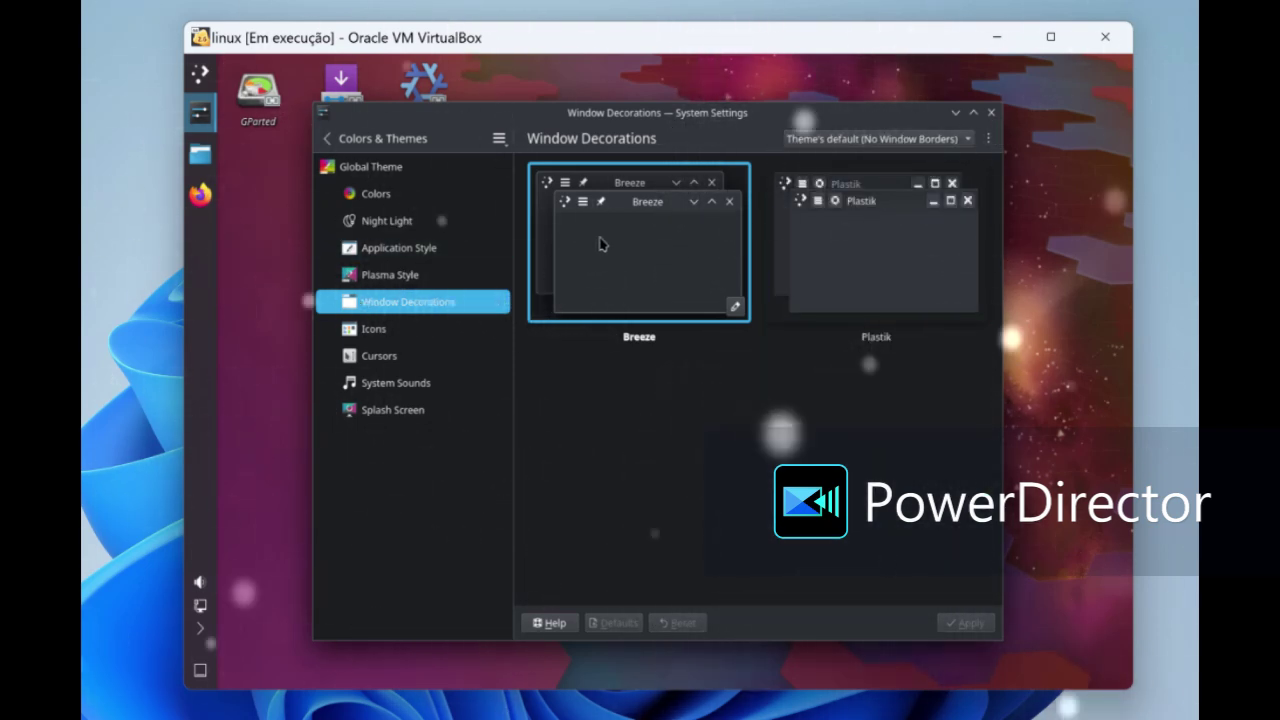
pyautogui.click(991, 113)
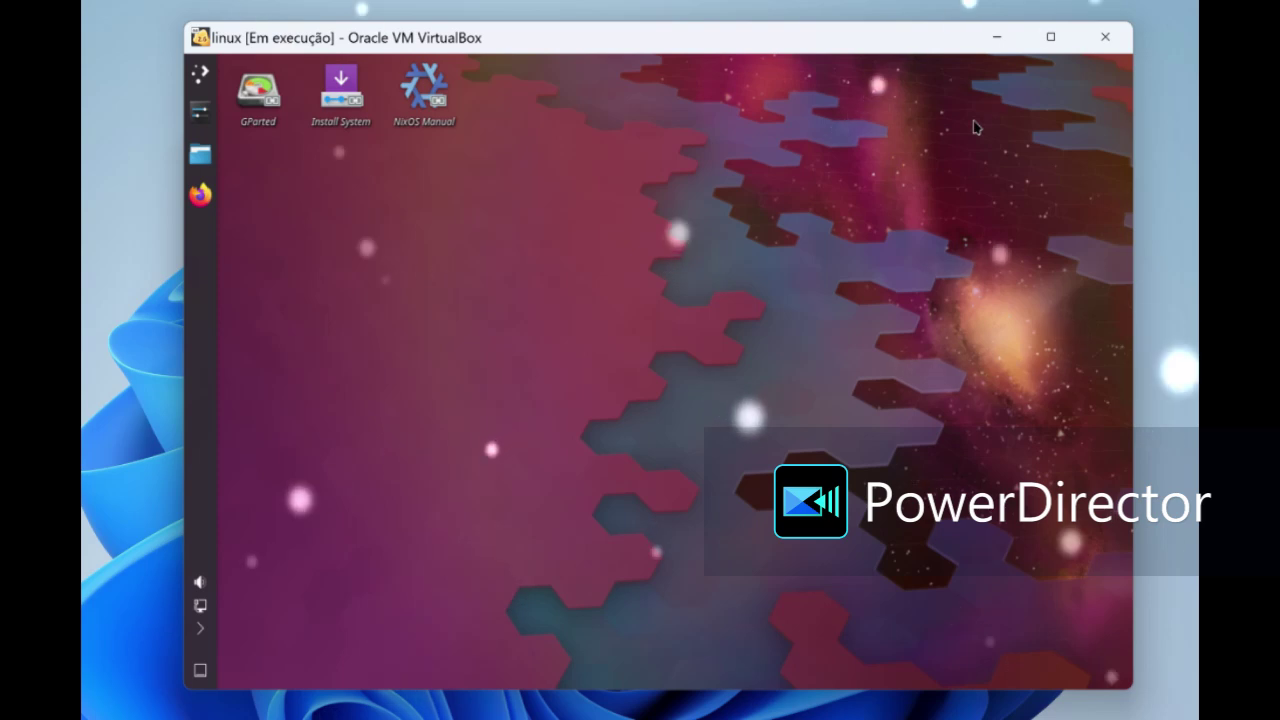
pyautogui.rightClick(558, 201)
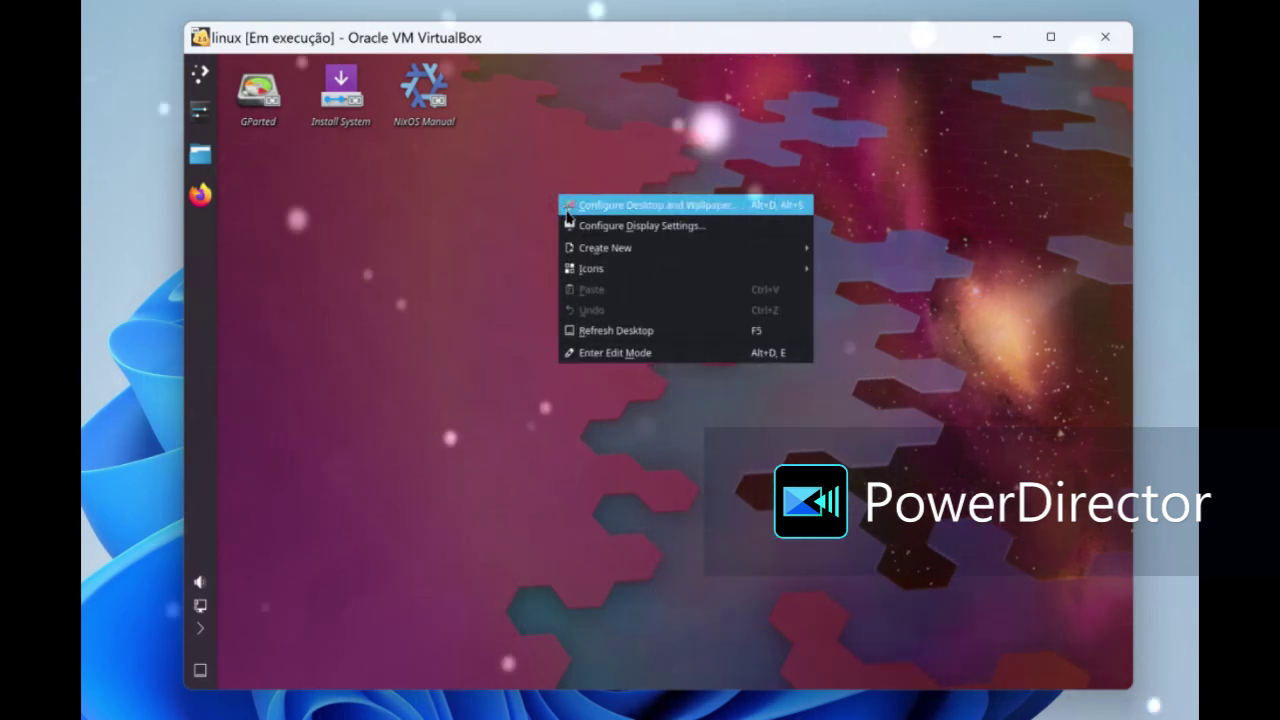
pyautogui.click(548, 327)
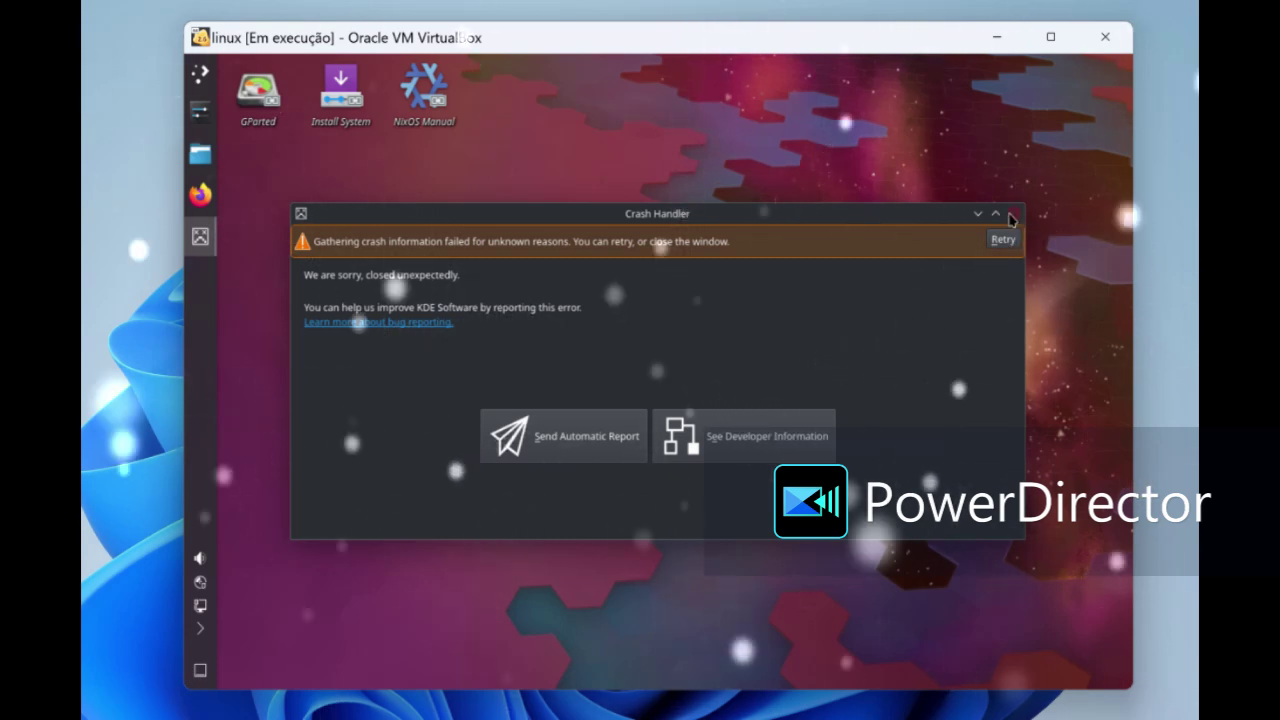
pyautogui.click(1011, 219)
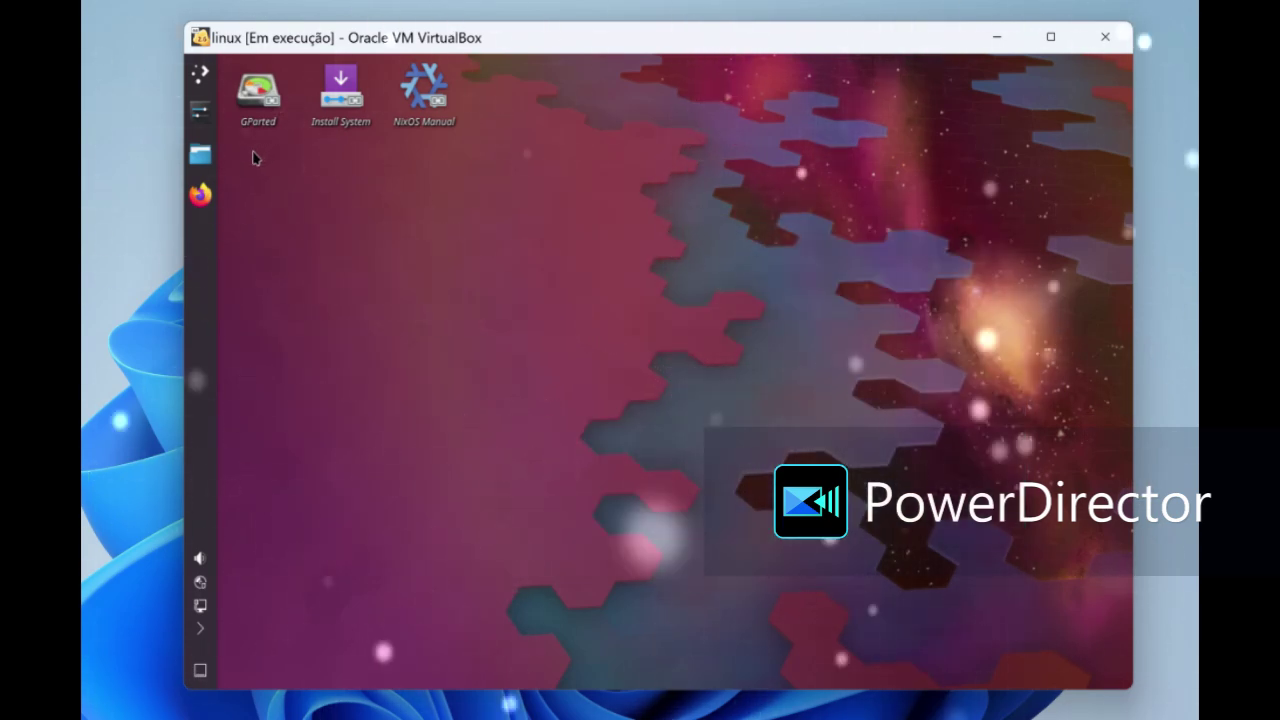
pyautogui.click(208, 153)
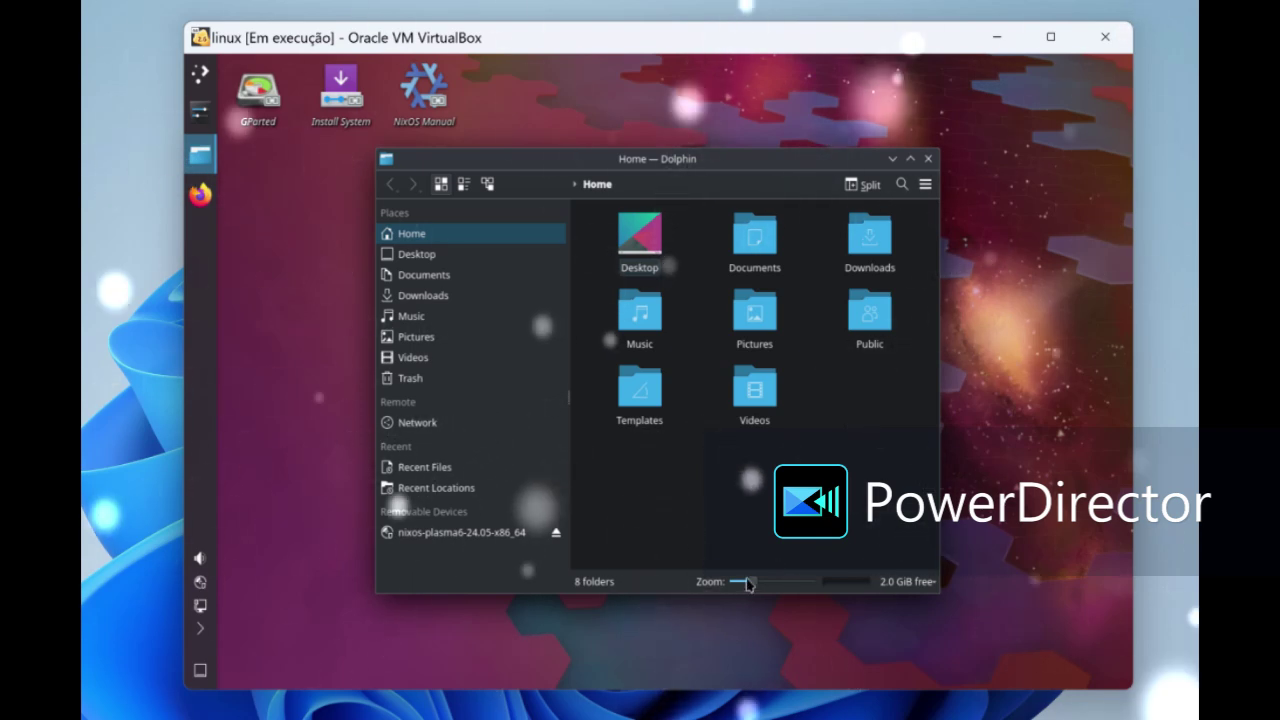
# - Enlarge the folder icons slightly and browse the Desktop, Documents, Pictures and Videos folders
pyautogui.moveTo(749, 585)
pyautogui.mouseDown()
pyautogui.moveTo(774, 578)
pyautogui.moveTo(752, 576)
pyautogui.mouseUp()
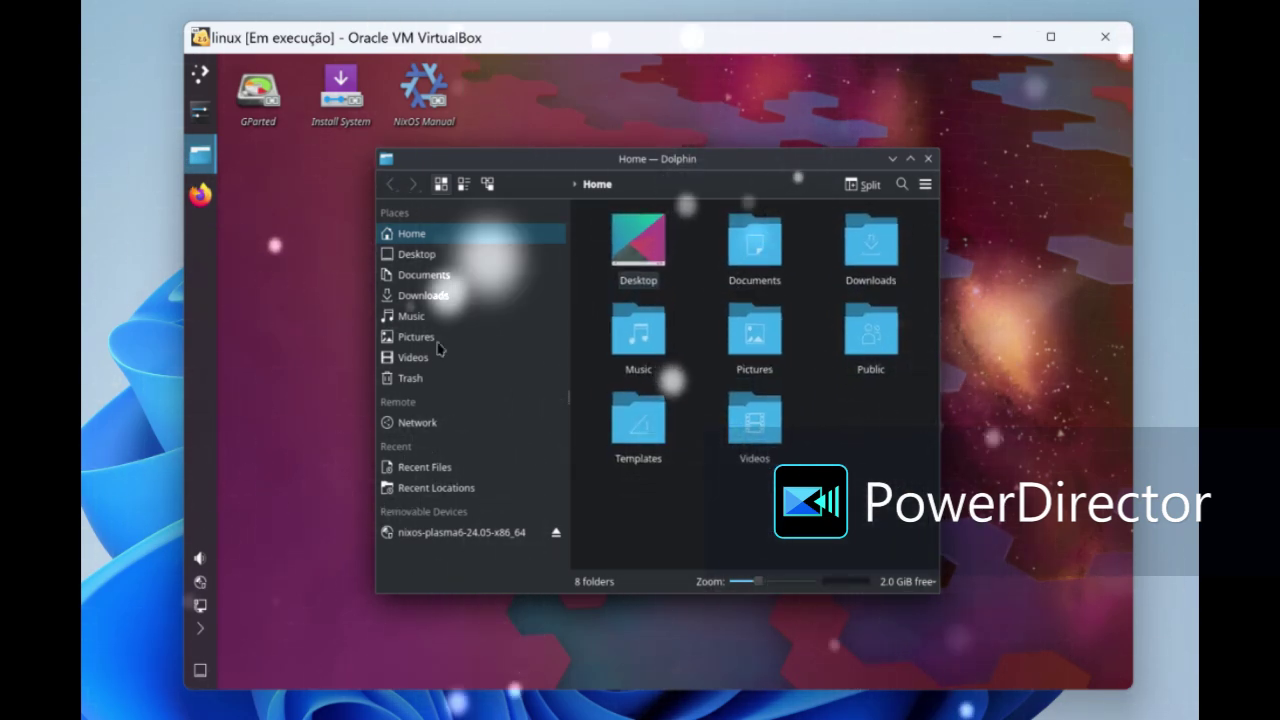
pyautogui.click(404, 257)
pyautogui.click(405, 275)
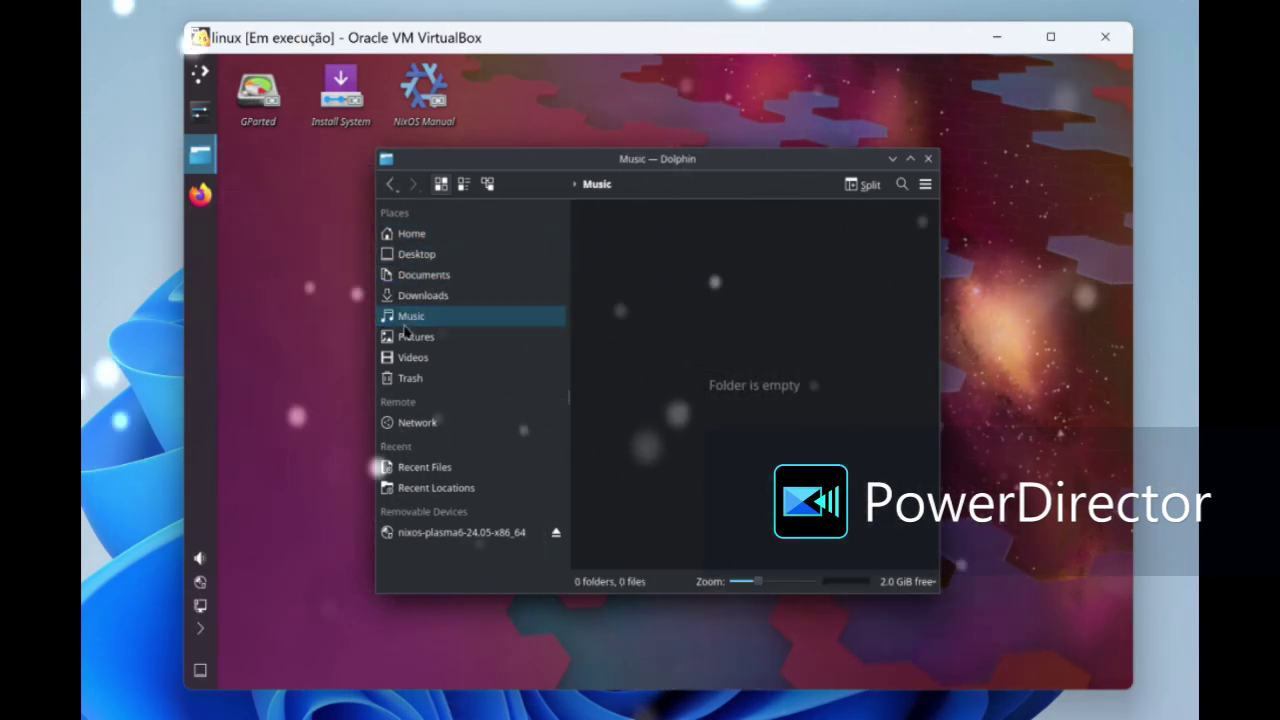
pyautogui.click(405, 337)
pyautogui.click(412, 357)
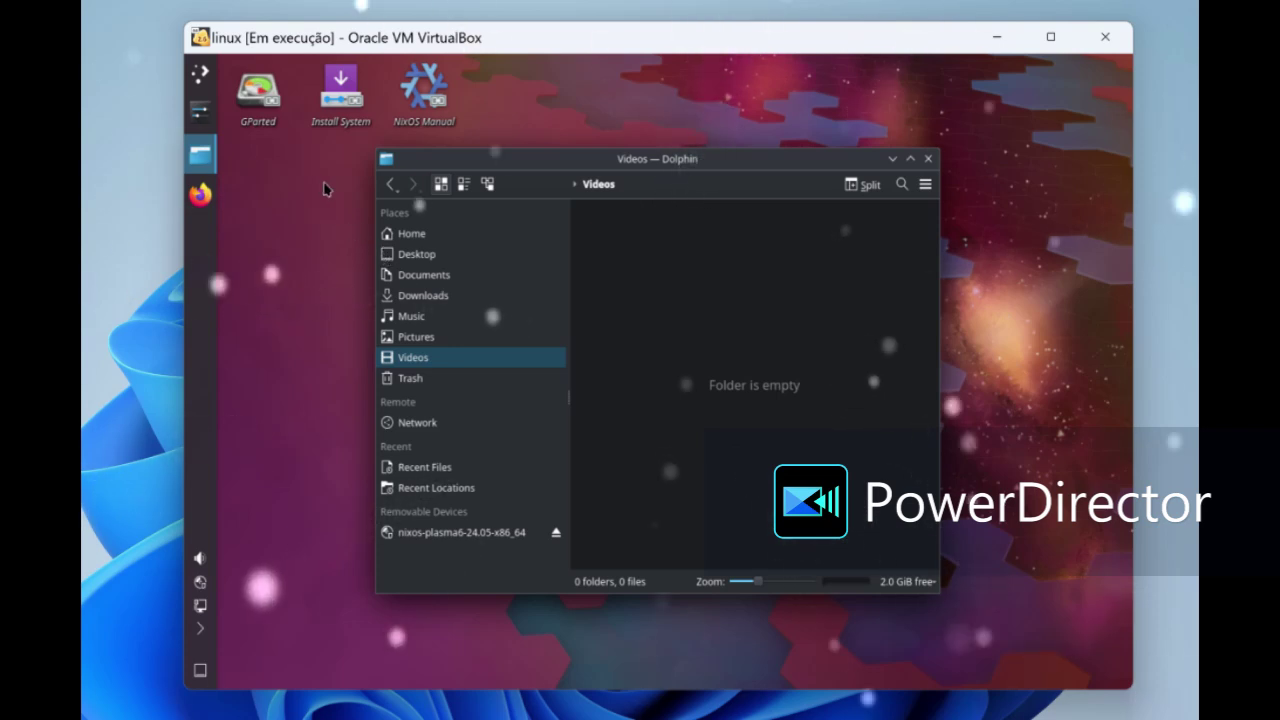
pyautogui.click(405, 232)
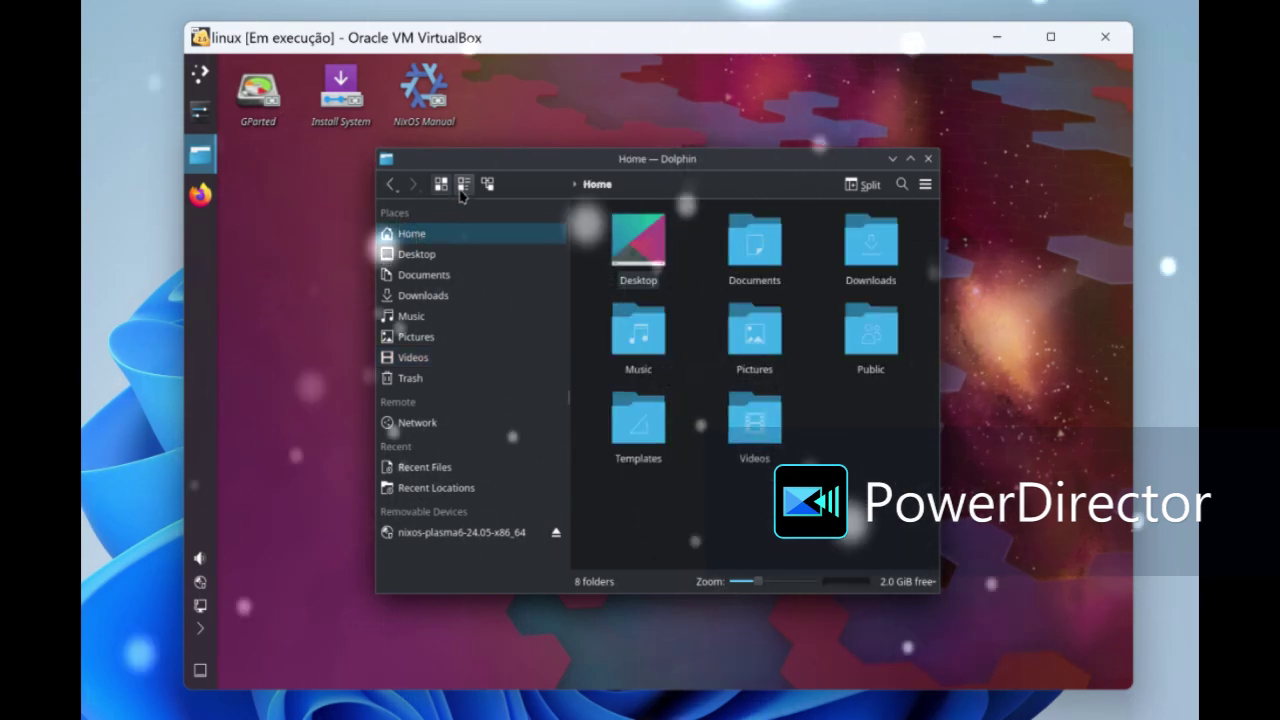
# - Show the Home folder contents as large icons and close Dolphin
pyautogui.click(446, 188)
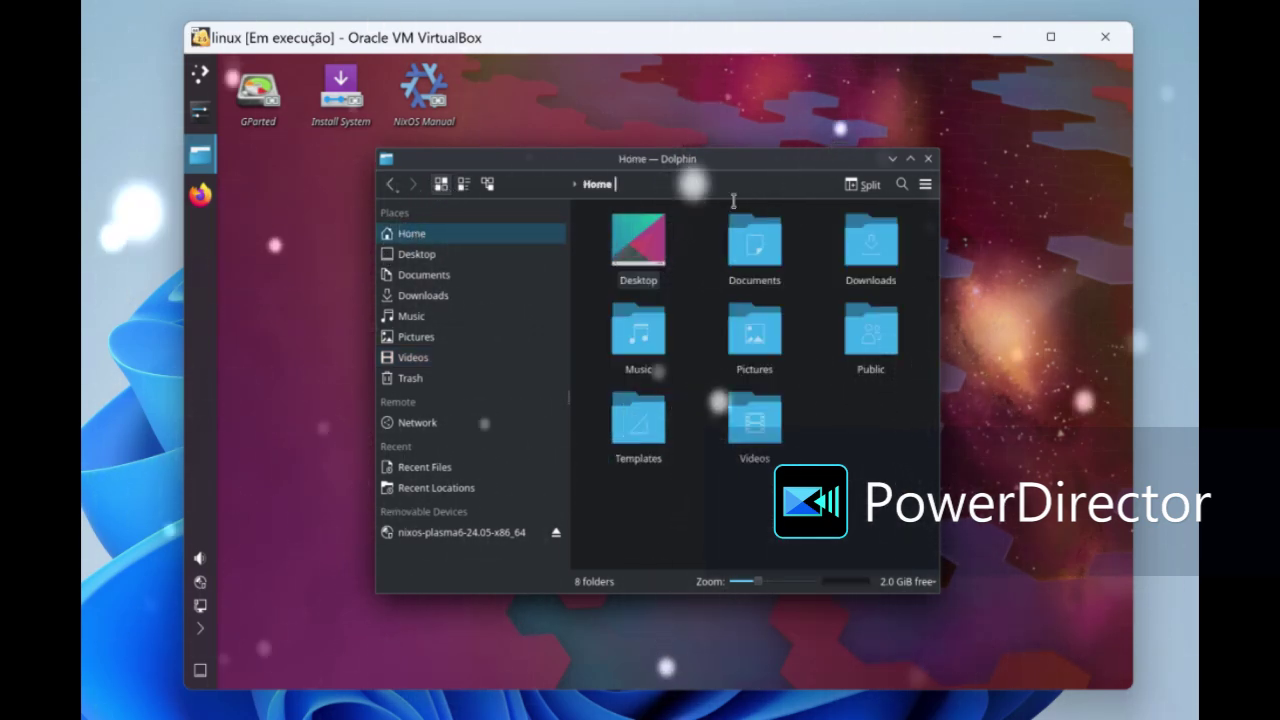
pyautogui.click(927, 159)
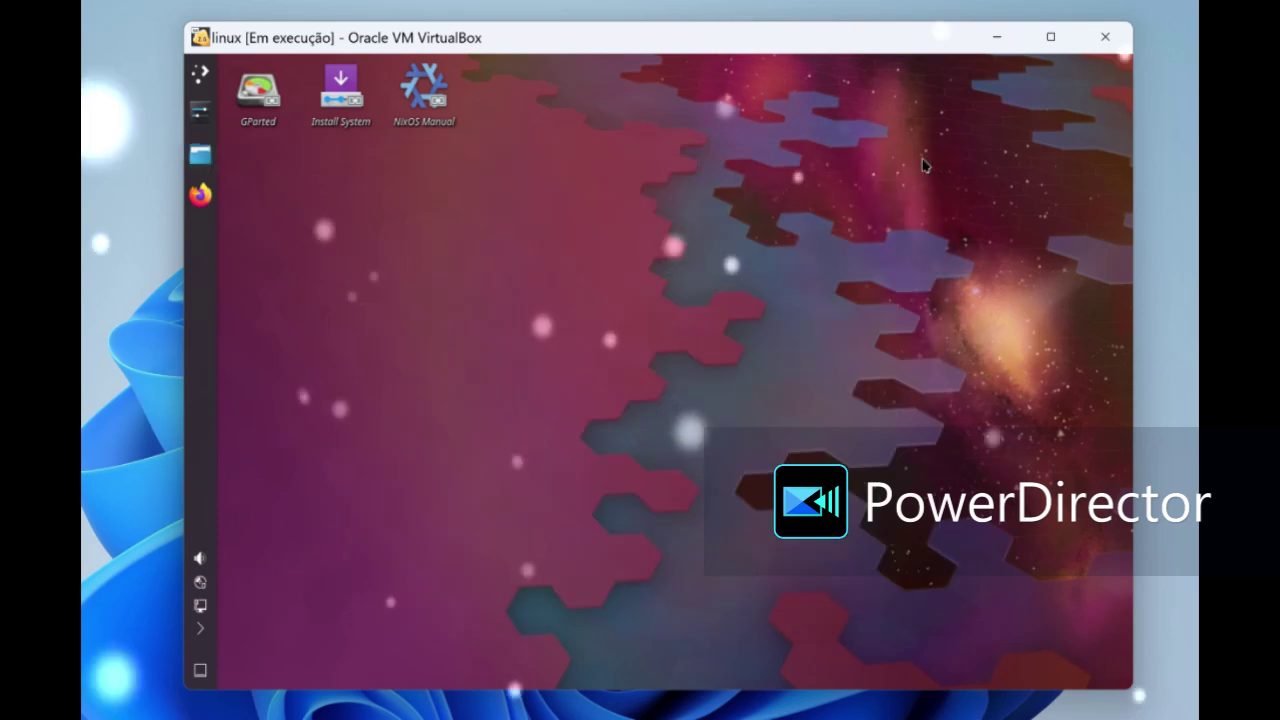
pyautogui.rightClick(562, 216)
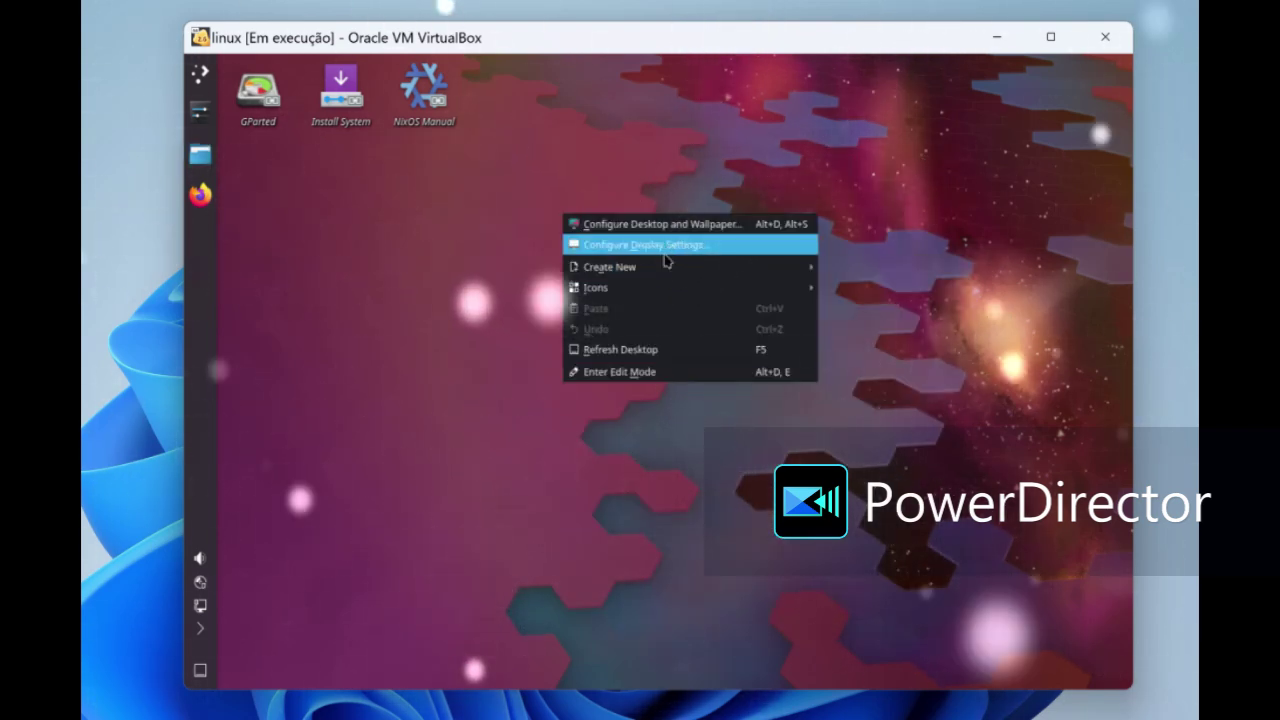
# - Pick the Fallen Leaf image in the wallpaper settings and confirm it
pyautogui.click(660, 224)
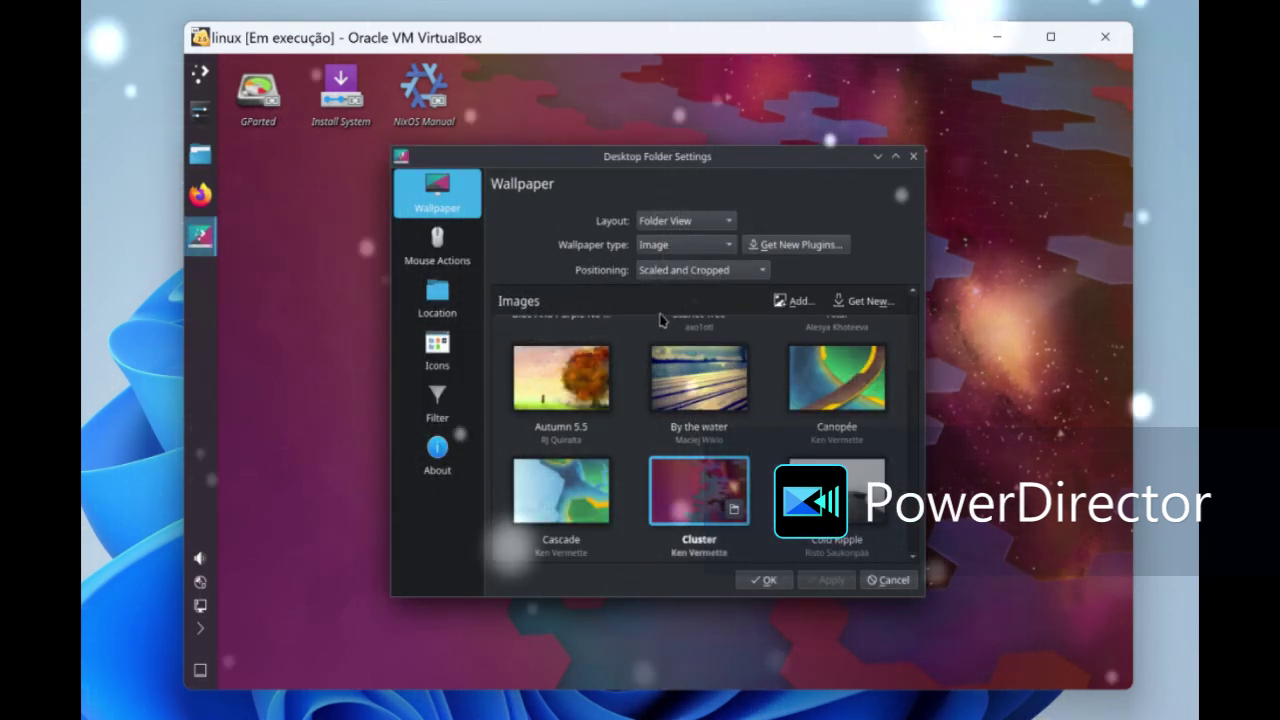
pyautogui.scroll(-1, 675, 388)
pyautogui.scroll(-2, 675, 388)
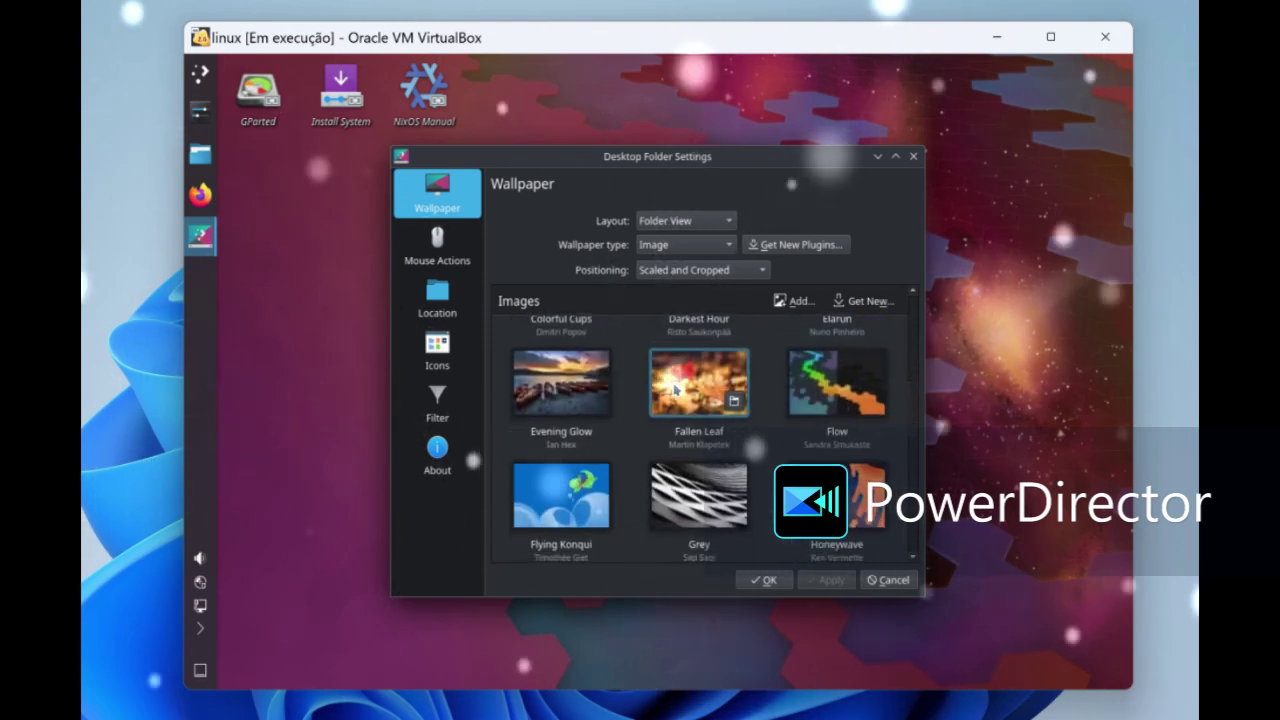
pyautogui.scroll(-1, 675, 388)
pyautogui.scroll(1, 675, 388)
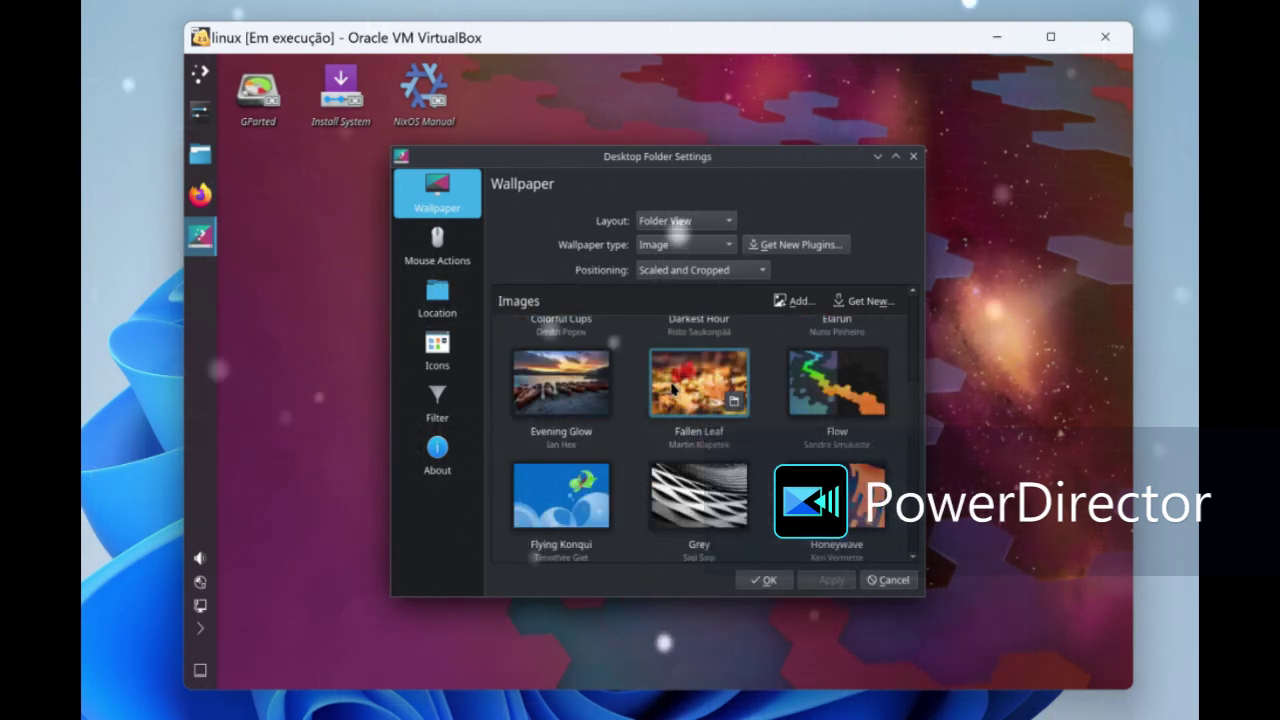
pyautogui.click(703, 390)
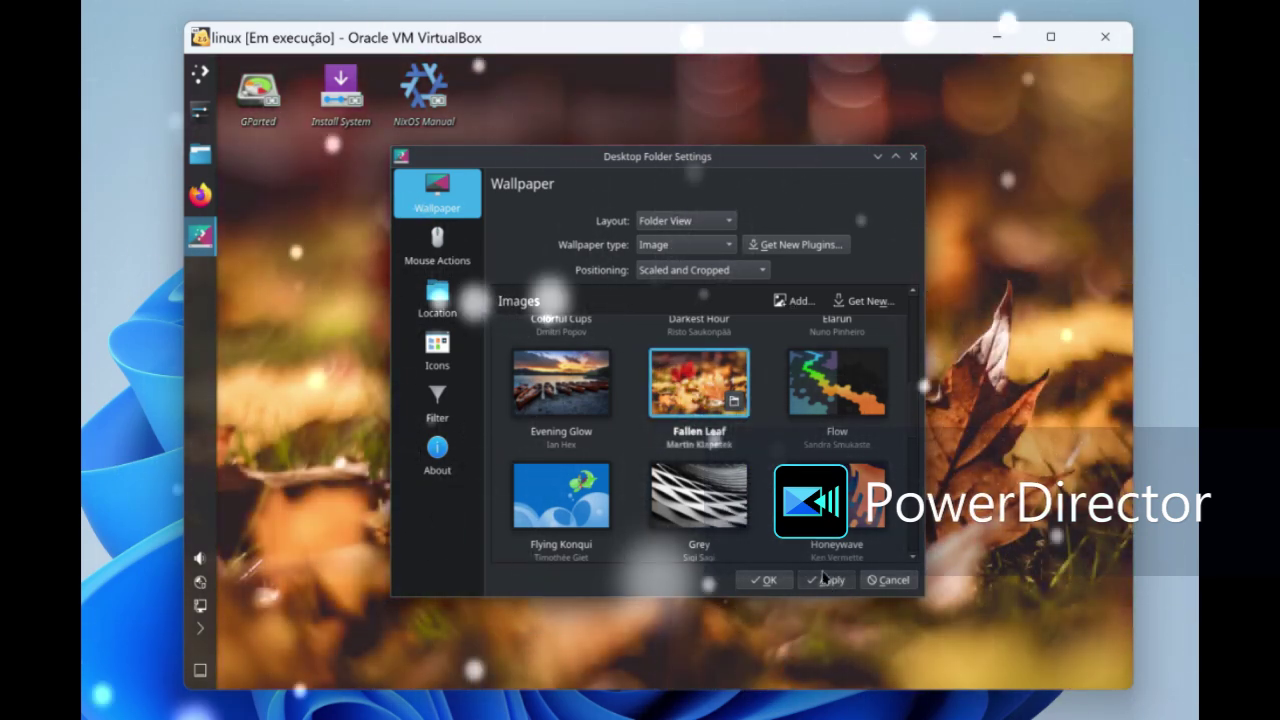
pyautogui.click(765, 580)
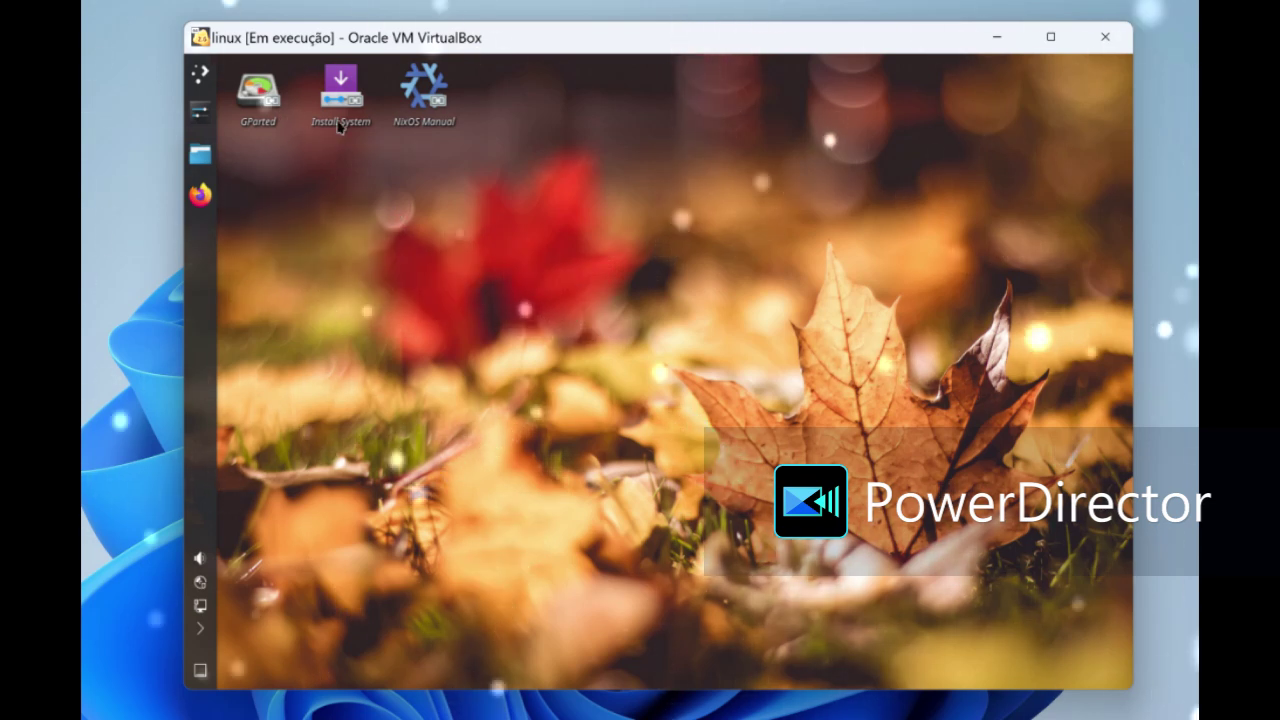
pyautogui.click(423, 113)
# - Open the NixOS Manual and read through the Installing NixOS, Graphical Installation and Partitioning sections
pyautogui.doubleClick(423, 113)
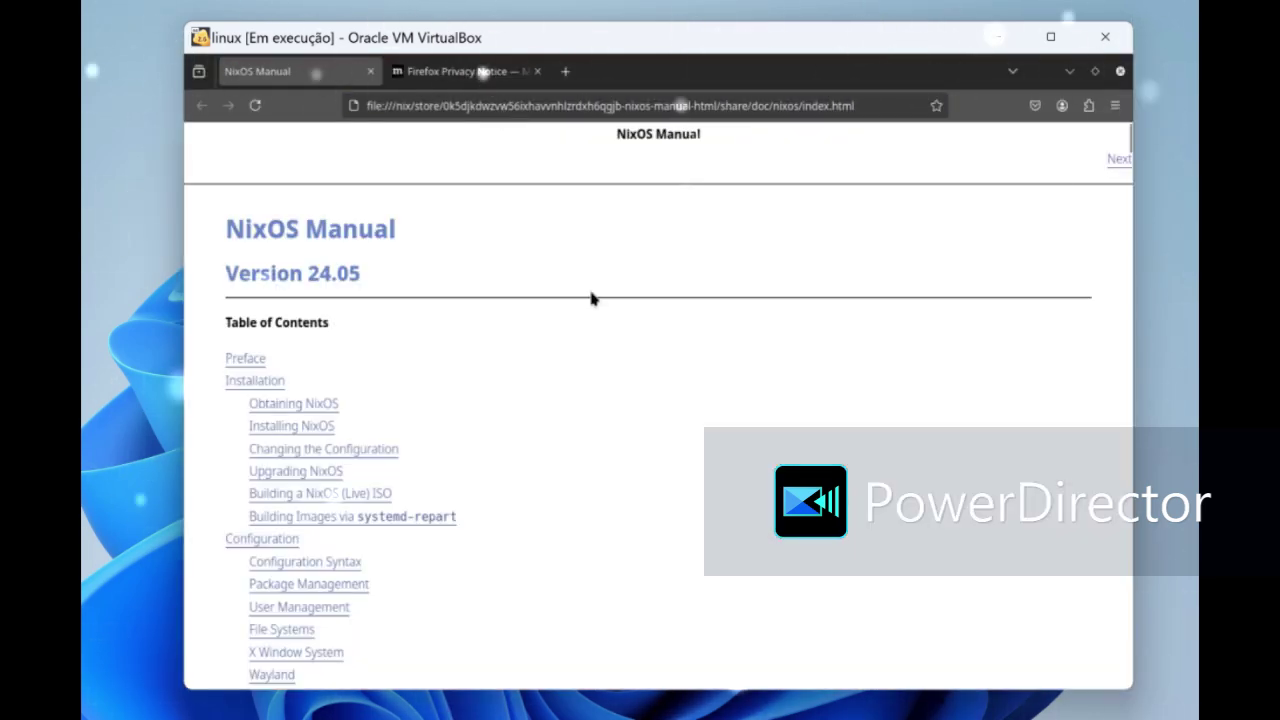
pyautogui.scroll(-15, 591, 298)
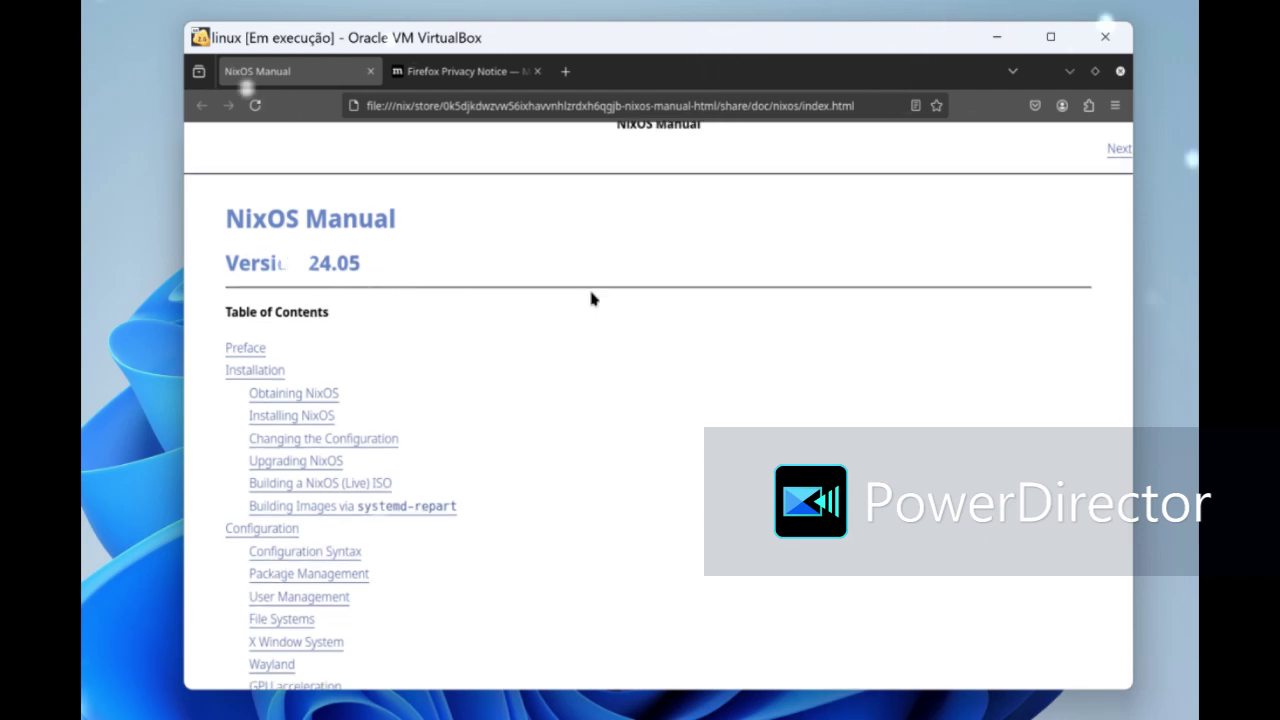
pyautogui.scroll(-15, 593, 306)
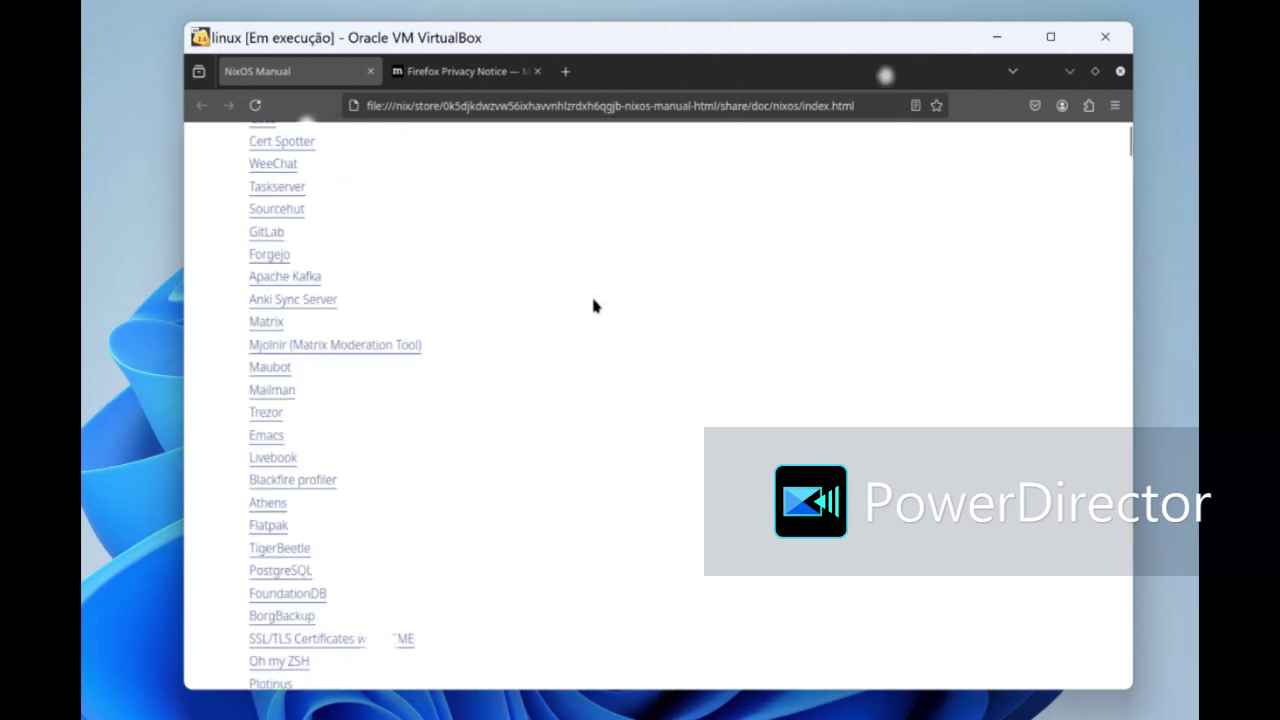
pyautogui.scroll(-8, 593, 306)
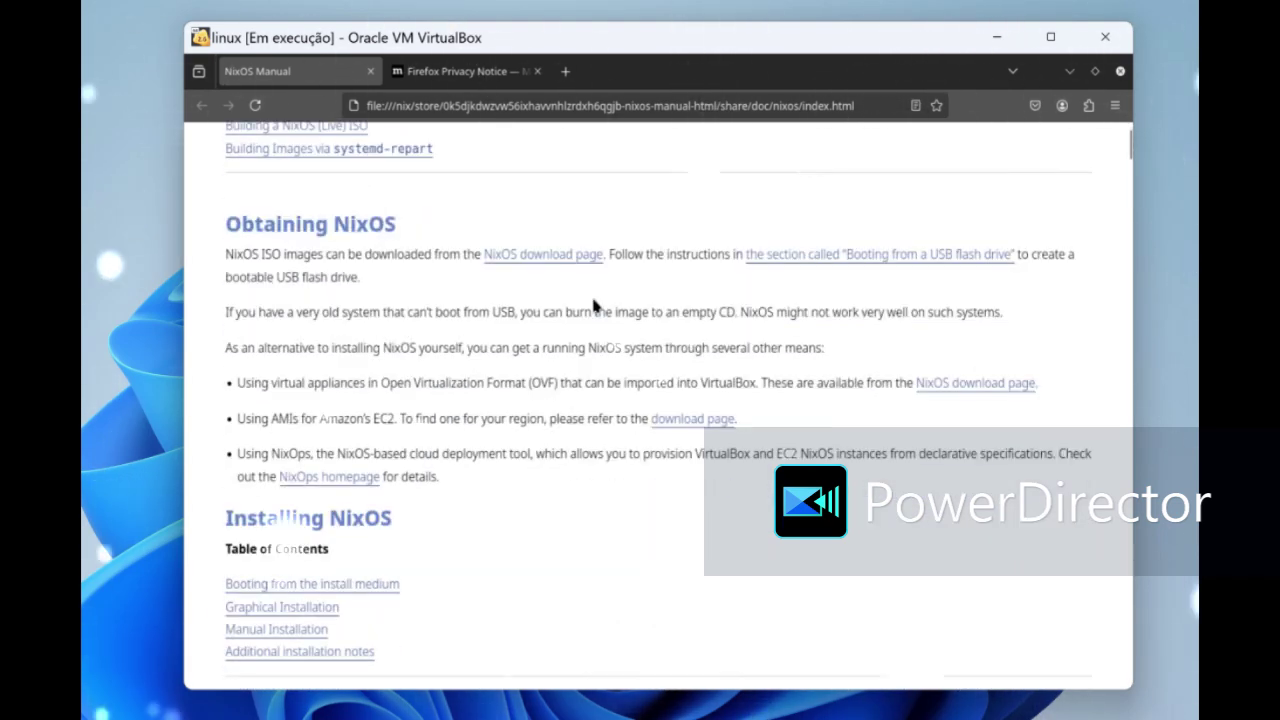
pyautogui.scroll(3, 593, 306)
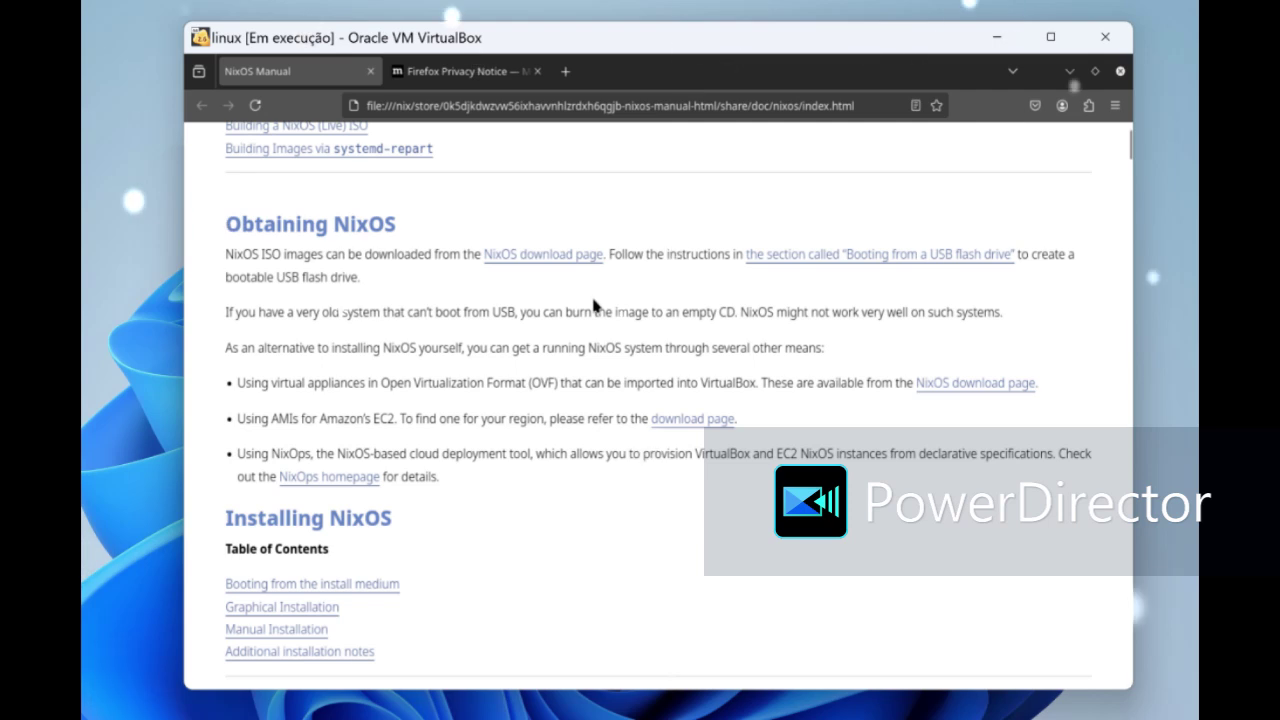
pyautogui.scroll(-3, 593, 303)
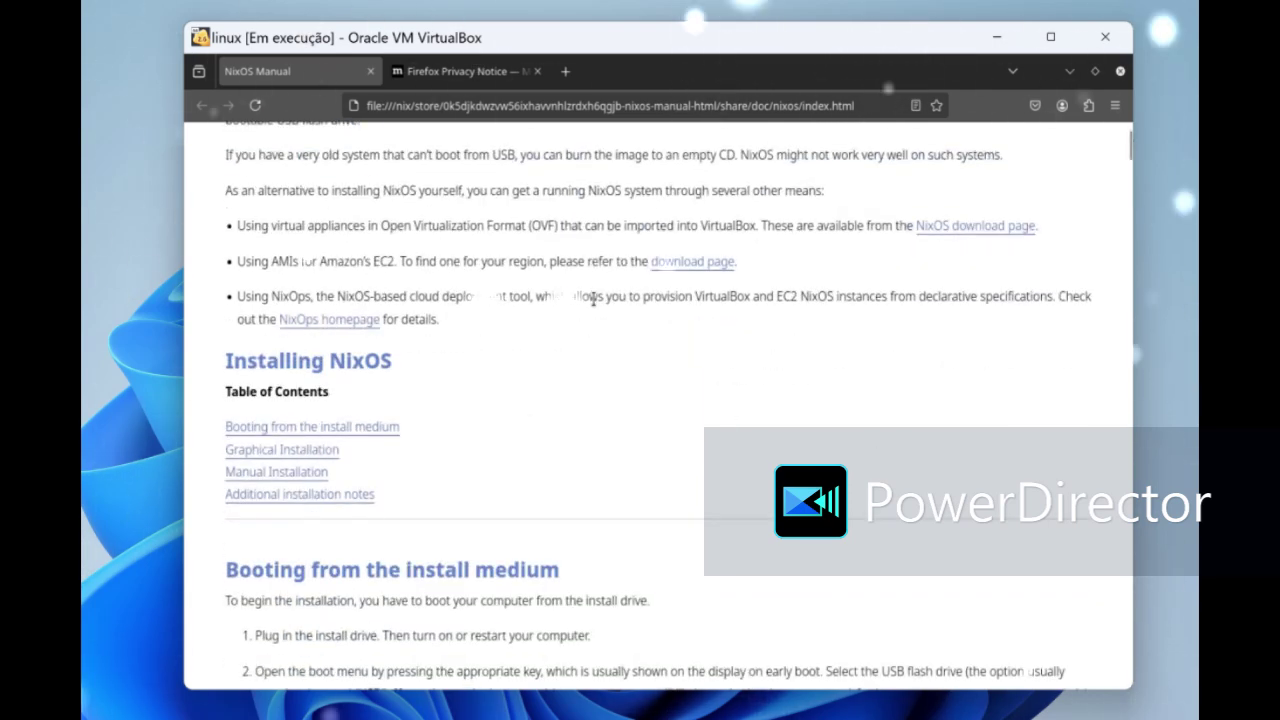
pyautogui.scroll(-6, 593, 302)
pyautogui.scroll(-15, 593, 305)
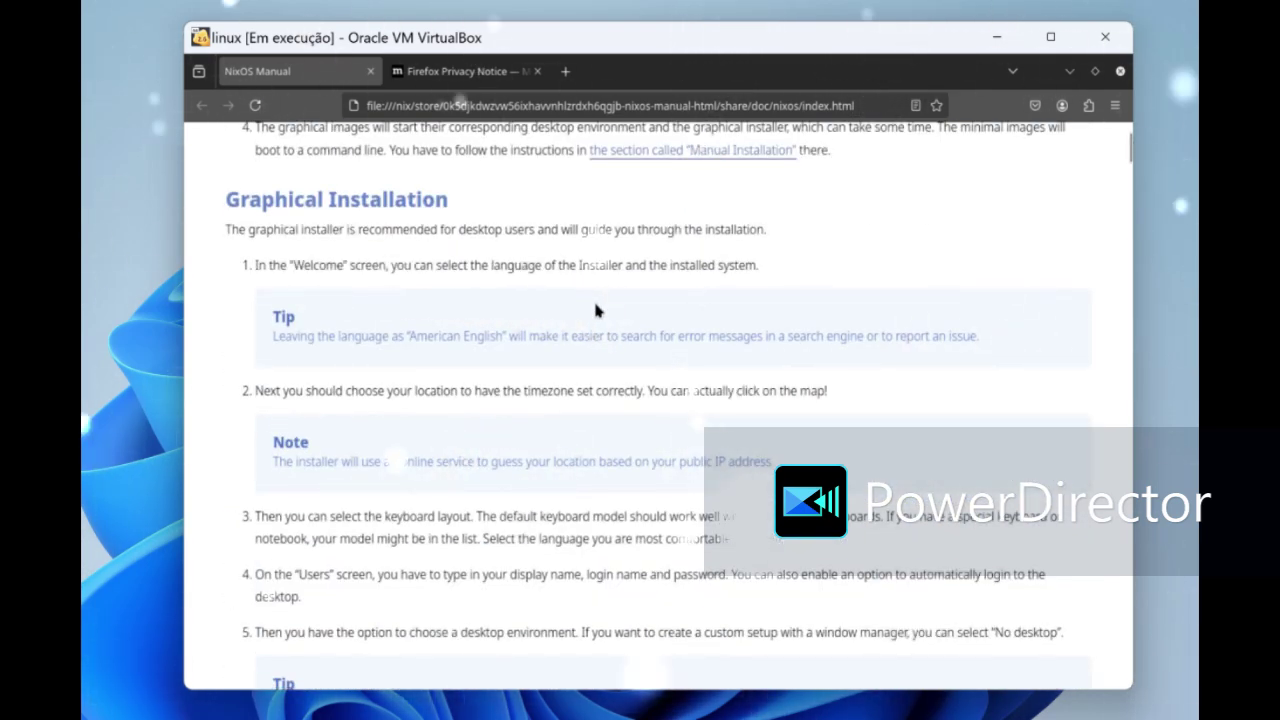
pyautogui.scroll(-3, 594, 308)
pyautogui.scroll(-9, 594, 312)
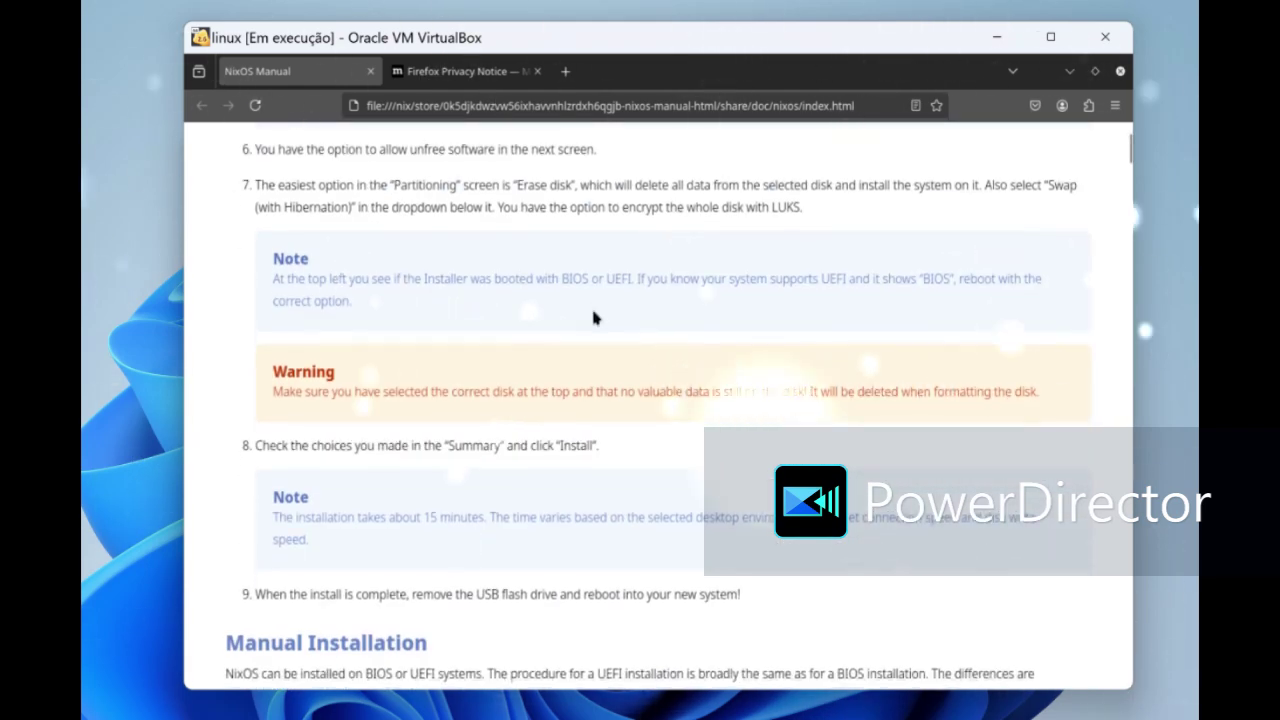
pyautogui.scroll(-18, 593, 316)
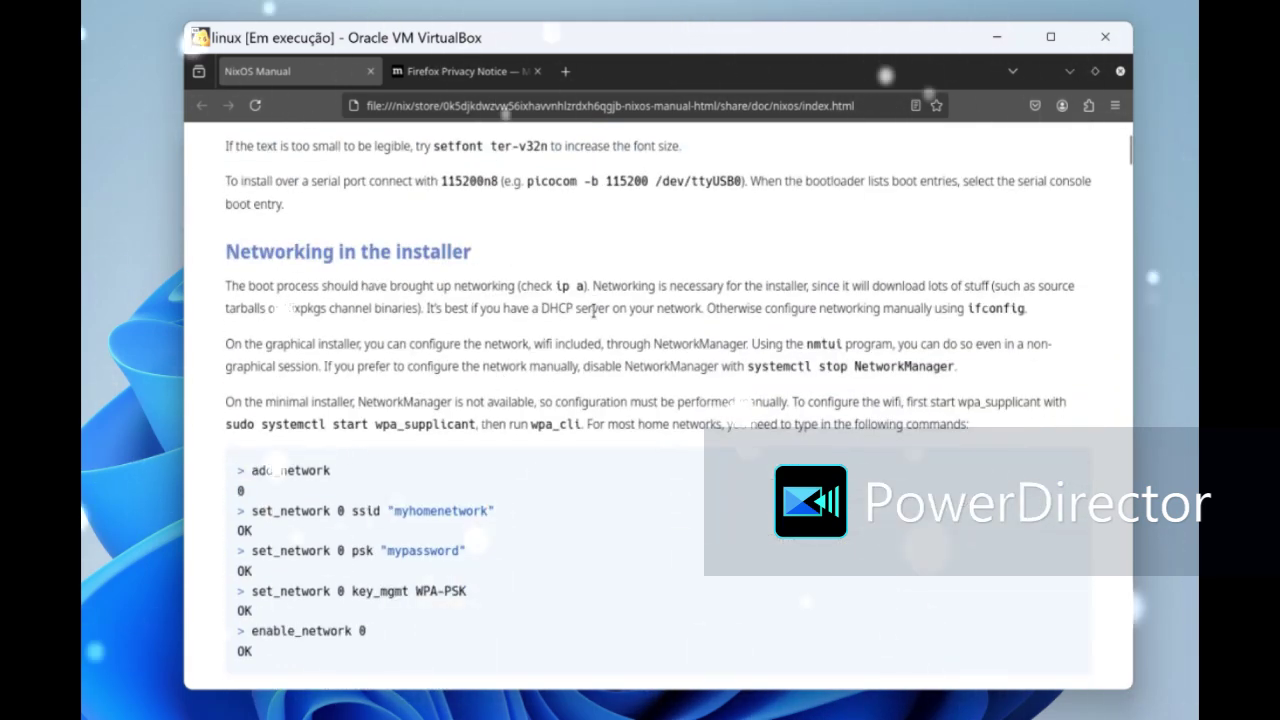
pyautogui.scroll(-7, 593, 311)
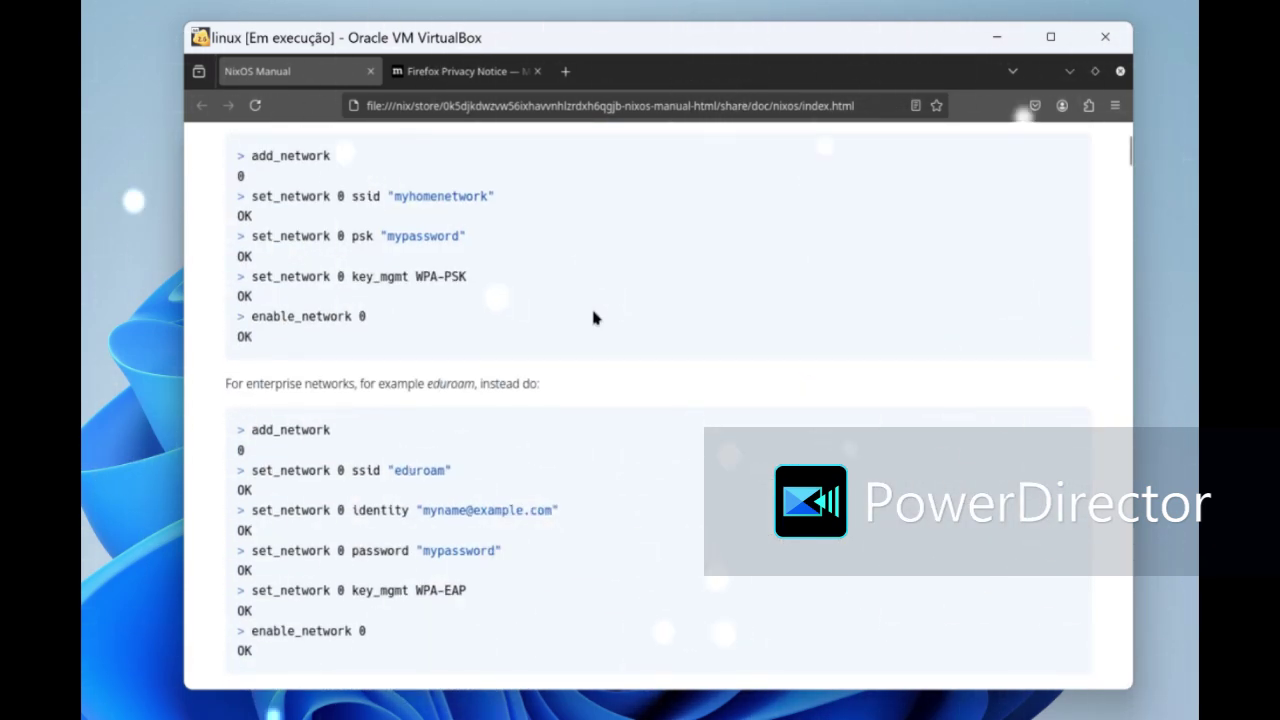
pyautogui.scroll(-6, 593, 315)
pyautogui.scroll(-7, 593, 317)
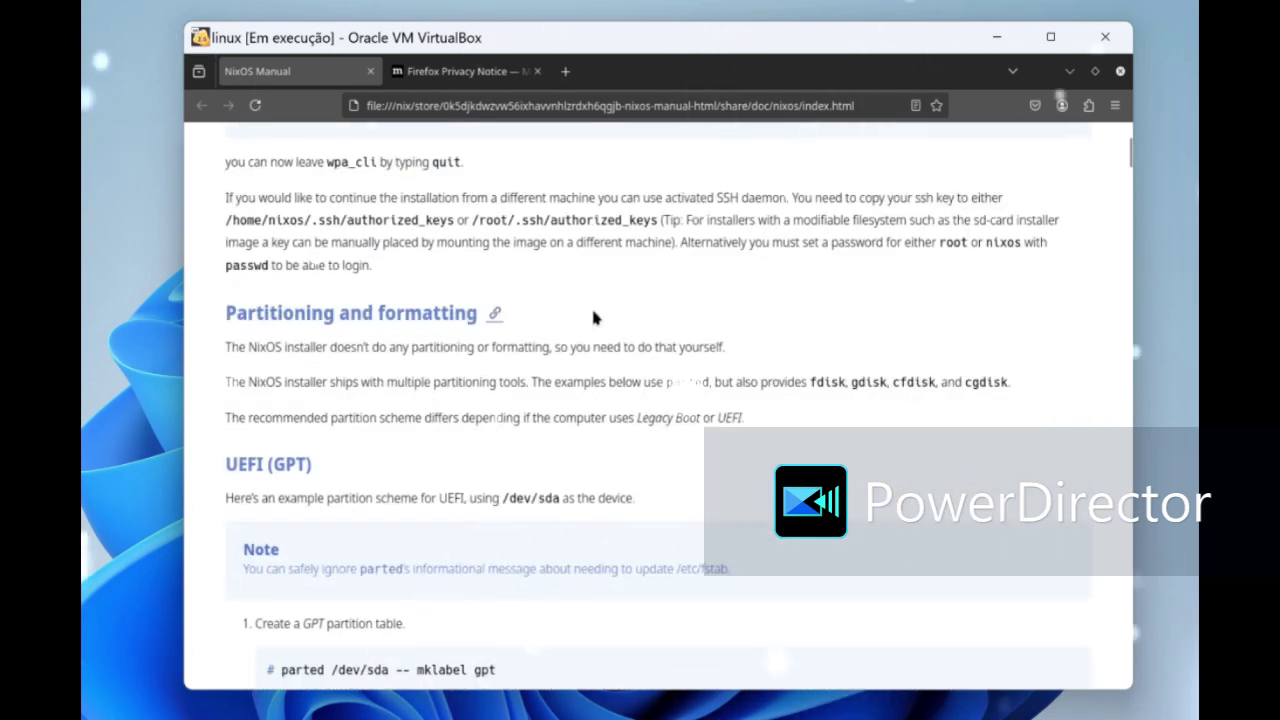
pyautogui.scroll(-6, 593, 317)
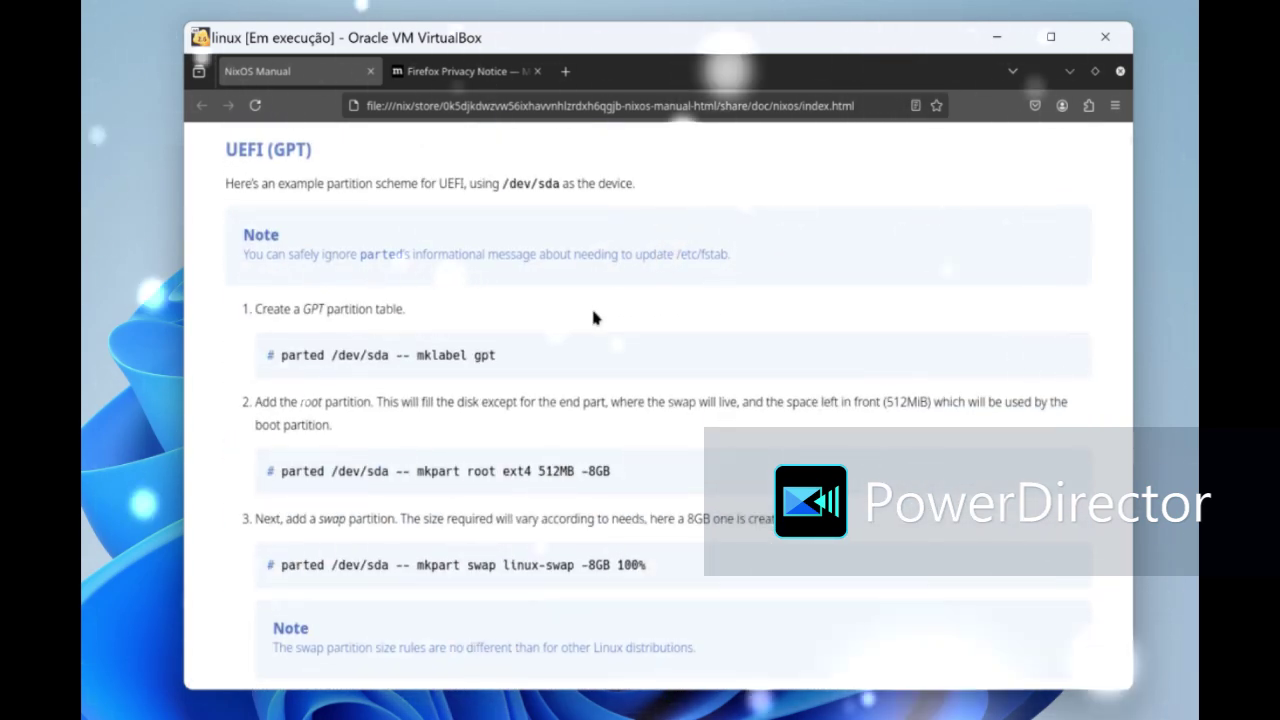
pyautogui.scroll(-7, 593, 317)
pyautogui.scroll(-20, 588, 325)
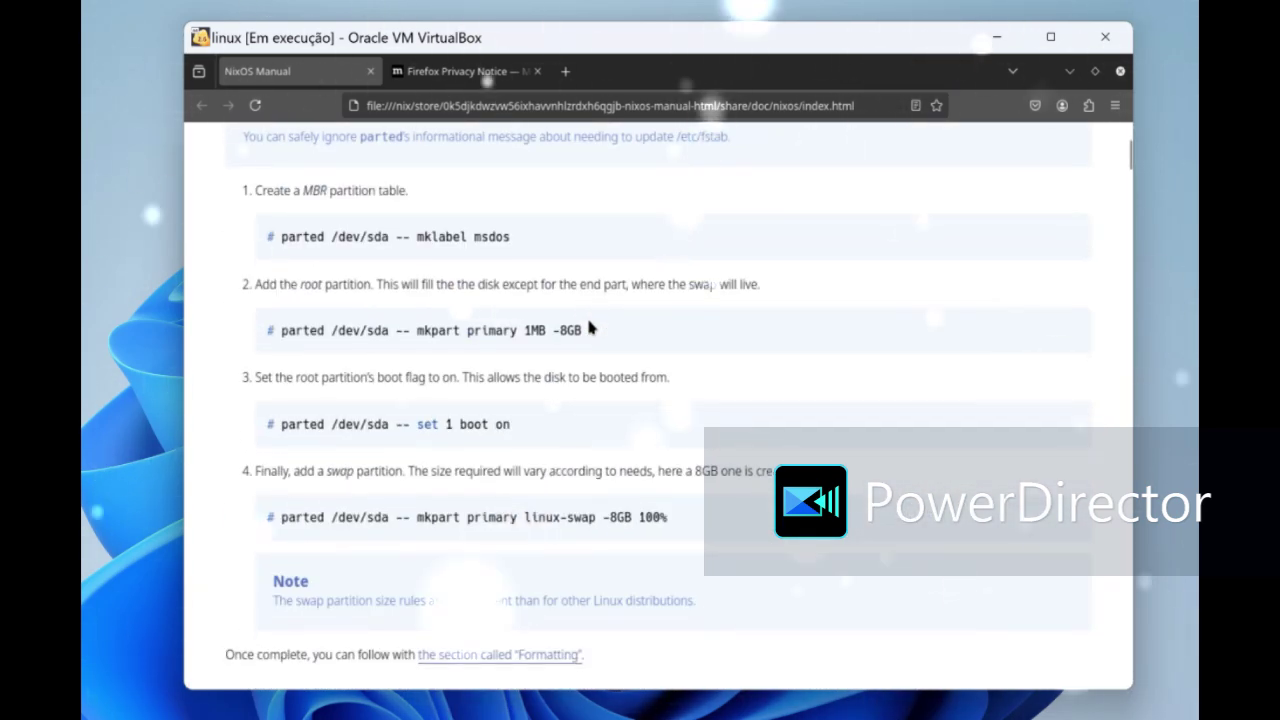
pyautogui.scroll(-6, 588, 320)
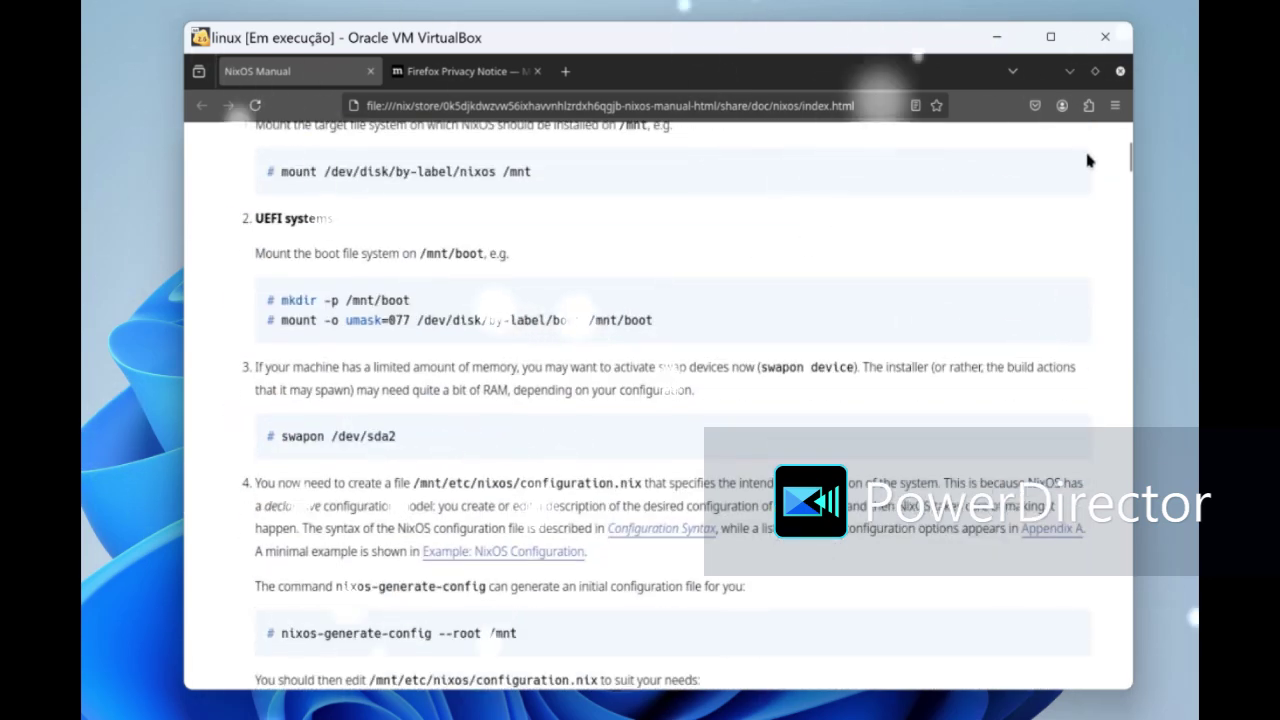
# - Close the browser and launch the NixOS installer from its desktop shortcut
pyautogui.click(1121, 72)
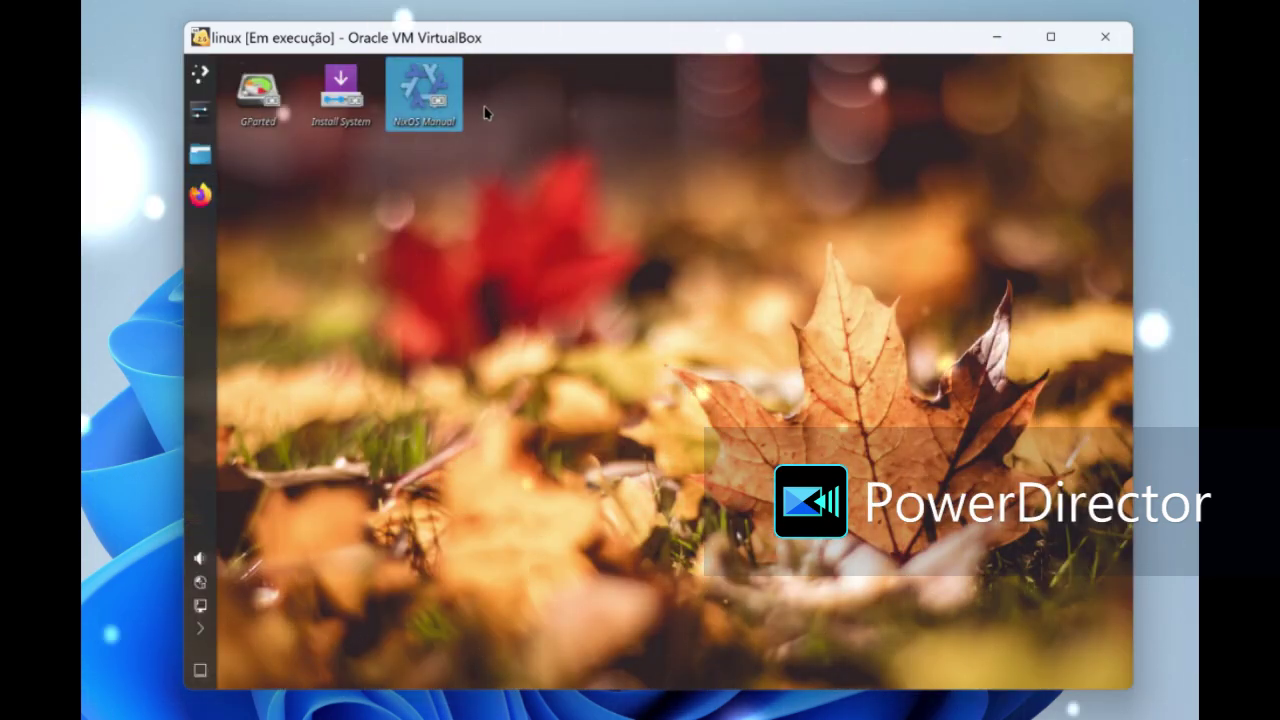
pyautogui.click(318, 96)
pyautogui.doubleClick(318, 96)
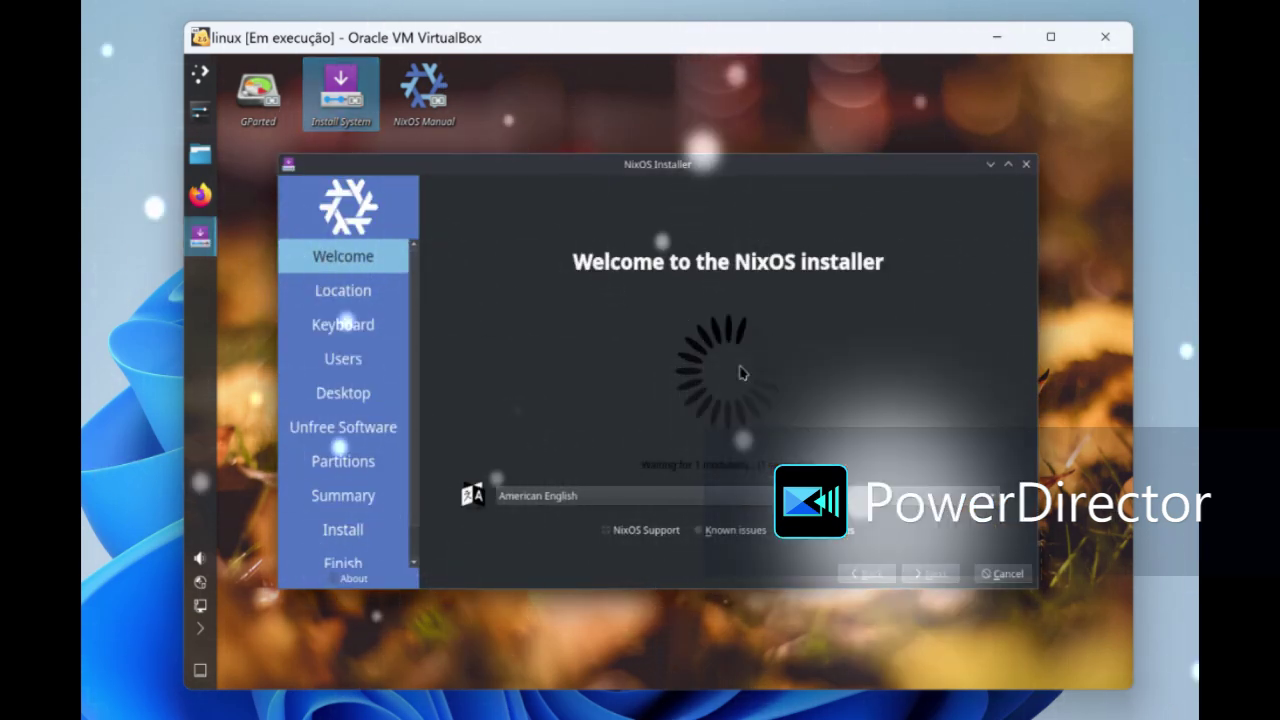
# - Switch the installer to European Portuguese, keep Lisbon and the keyboard layout, and continue
pyautogui.click(848, 497)
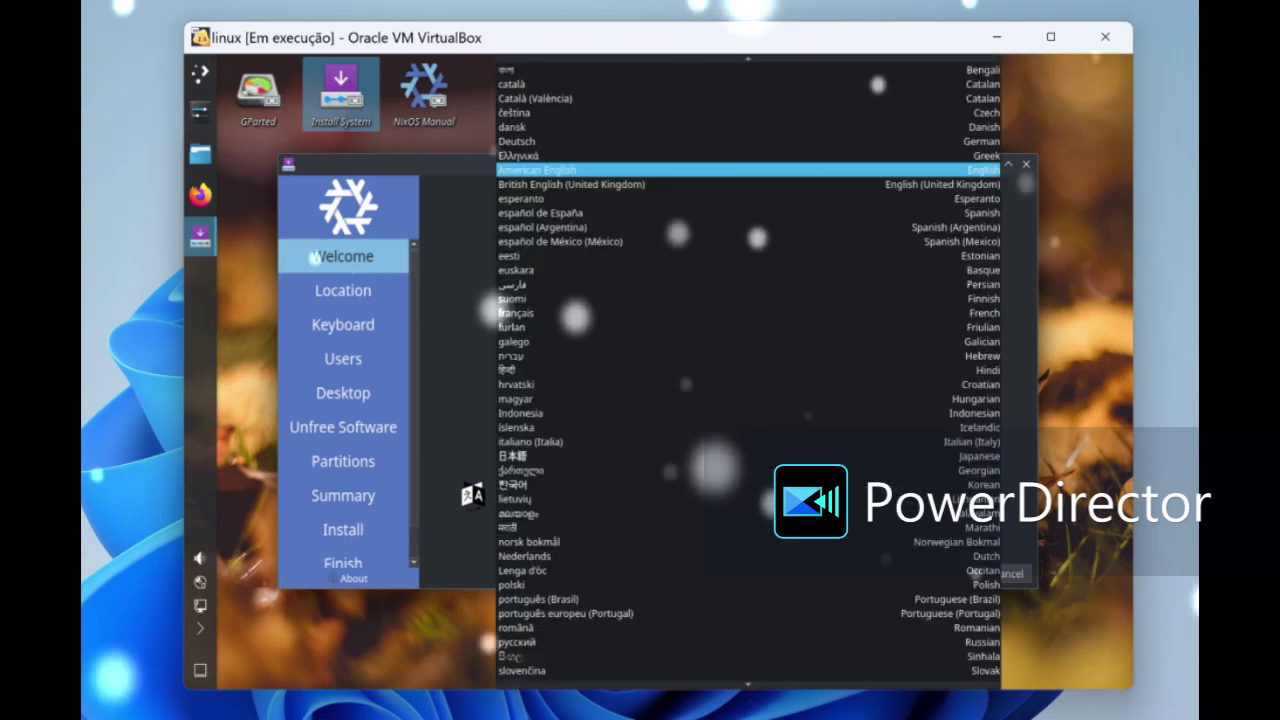
pyautogui.press('Escape')
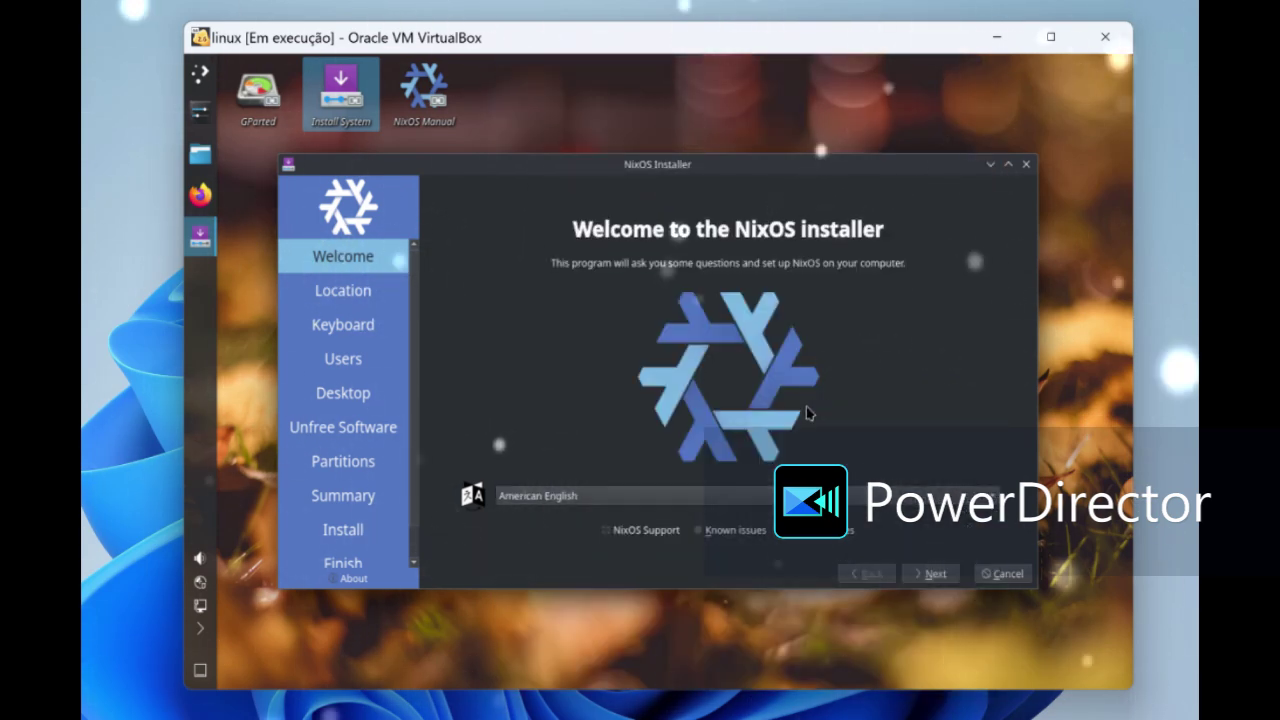
pyautogui.click(743, 500)
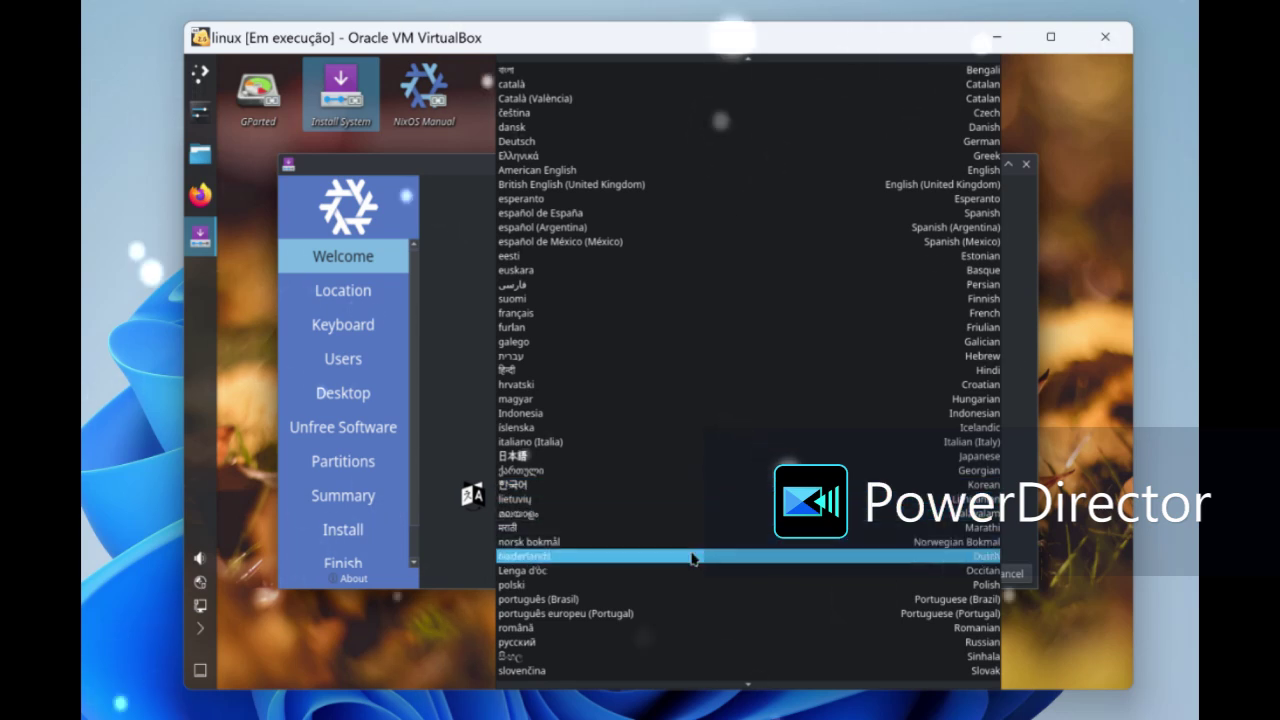
pyautogui.click(655, 613)
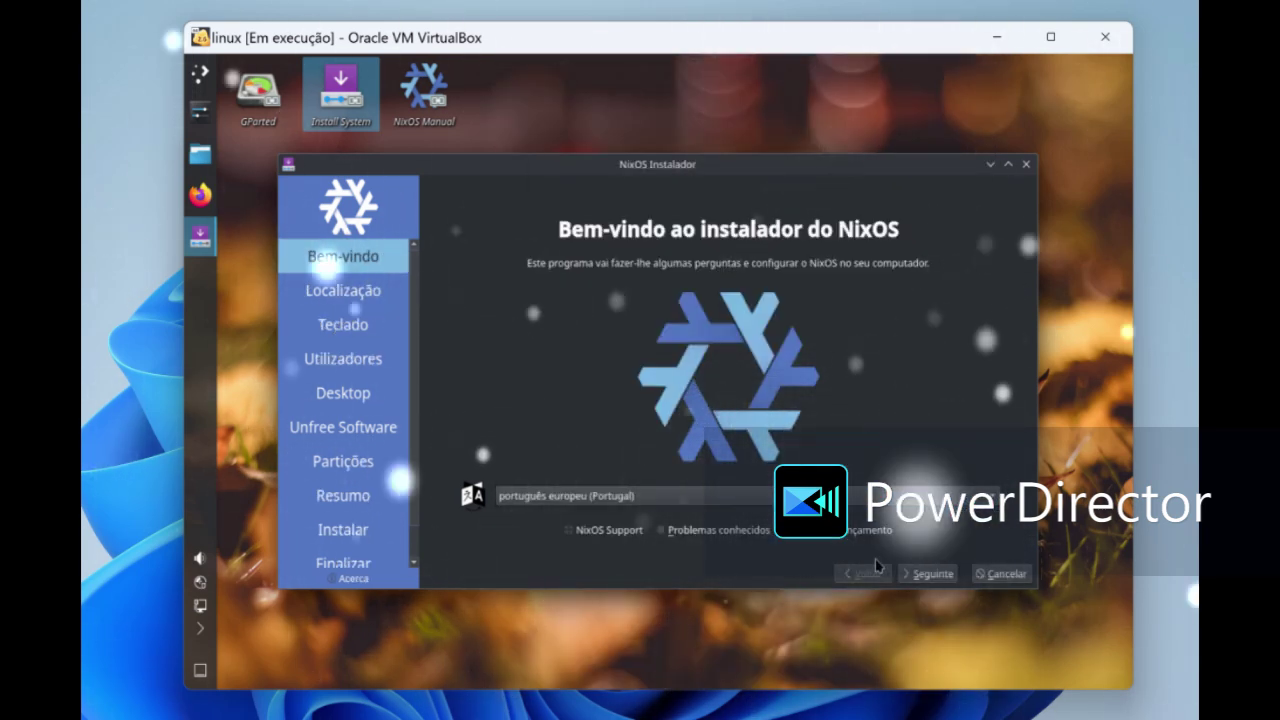
pyautogui.click(931, 574)
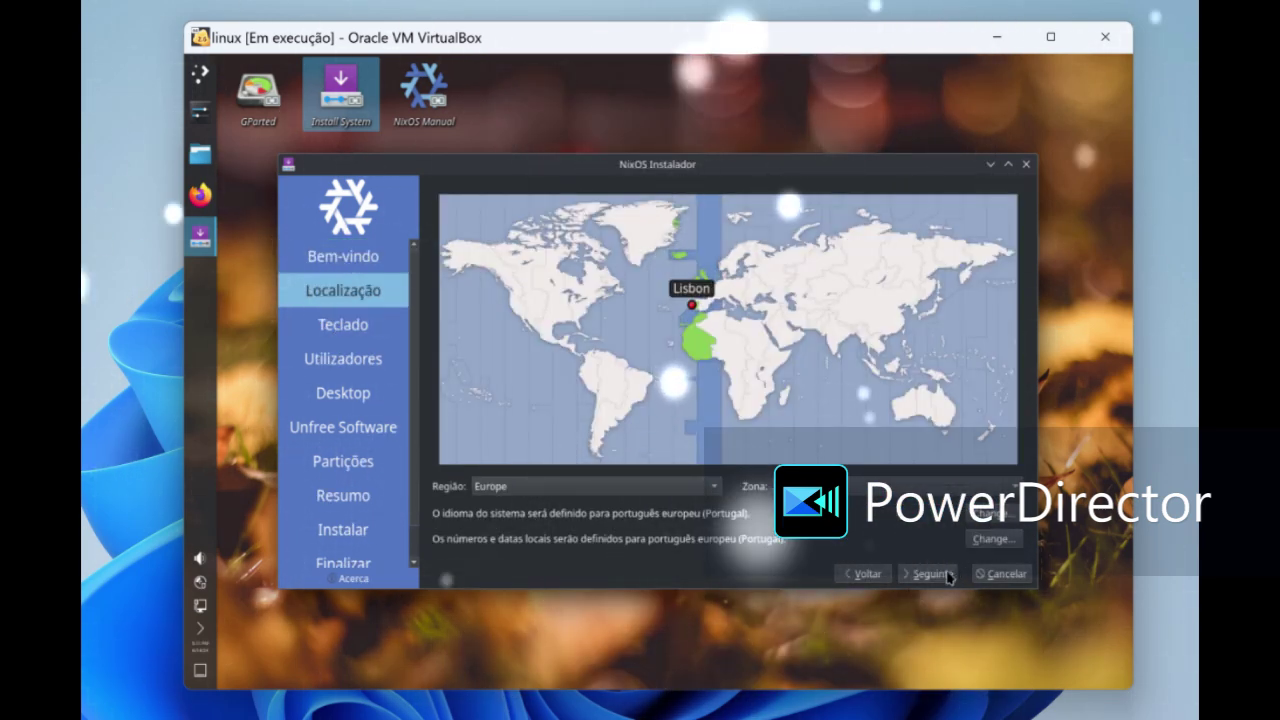
pyautogui.click(948, 576)
pyautogui.click(948, 576)
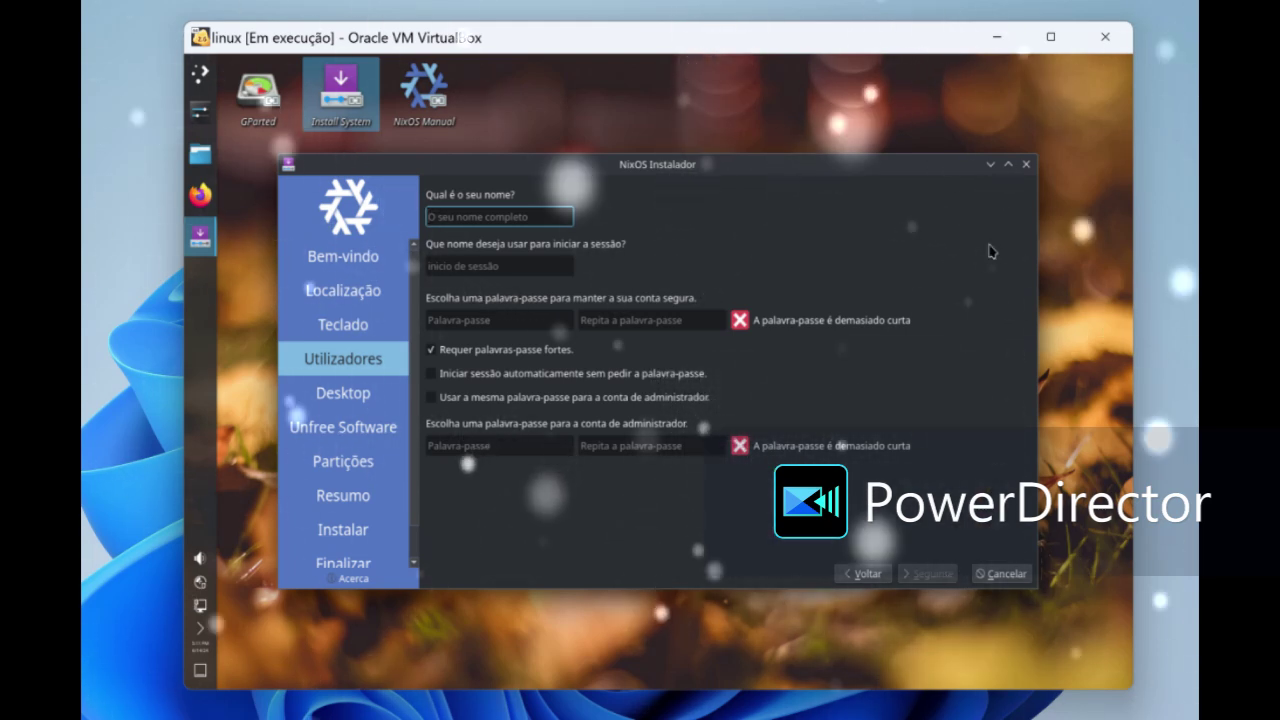
# - Enter the user's full name and a short password in the password field
pyautogui.write('canal linux')
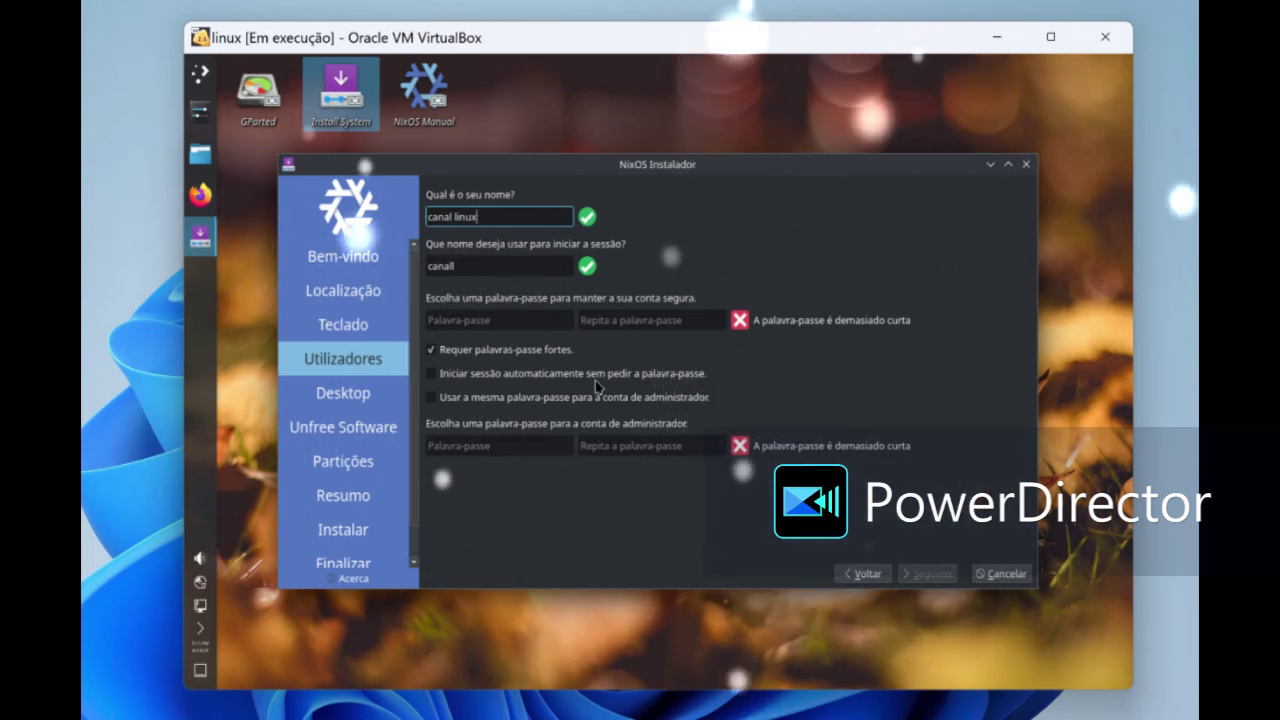
pyautogui.click(500, 319)
pyautogui.write('c')
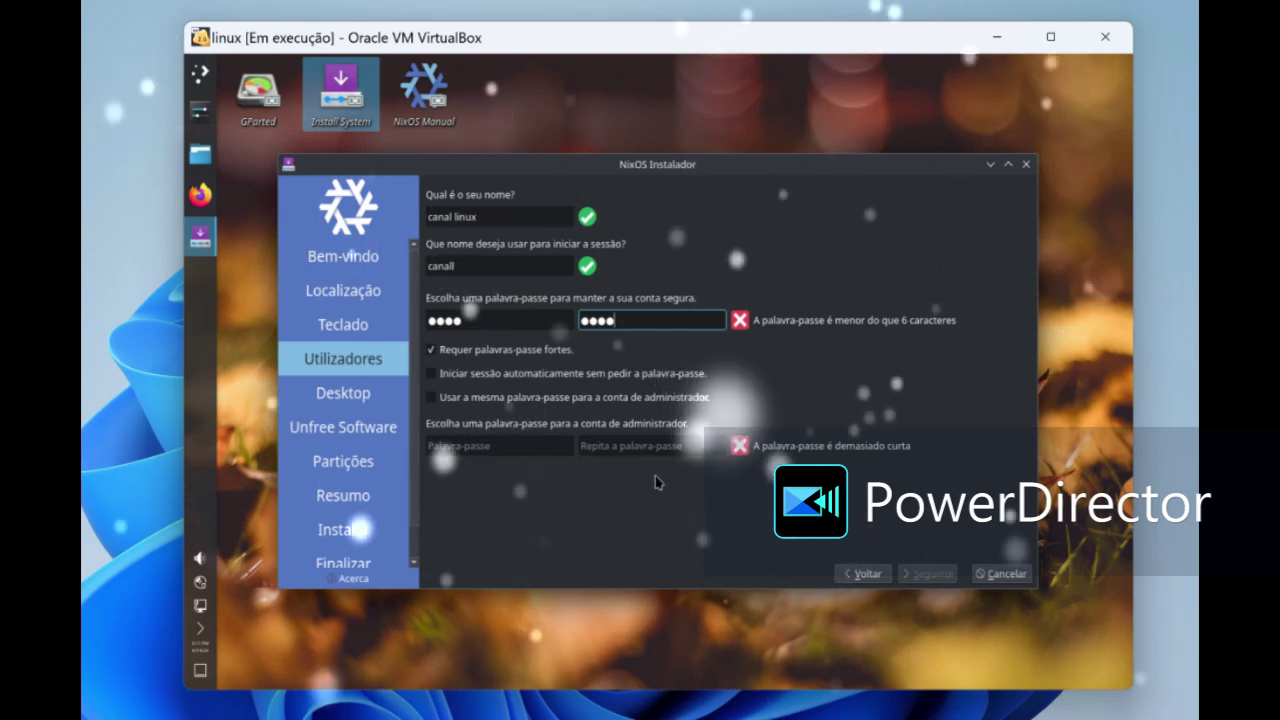
# - Enter an administrator password and retype the first user password
pyautogui.click(460, 443)
pyautogui.write('123')
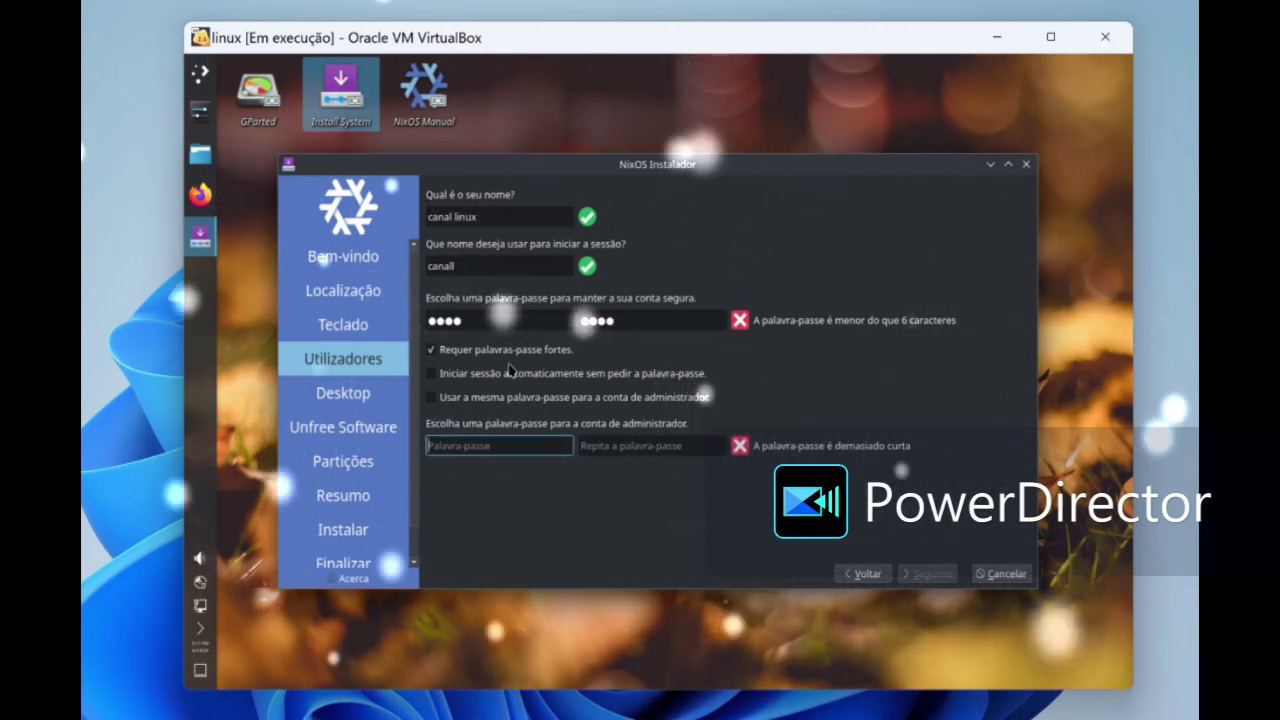
pyautogui.write('4')
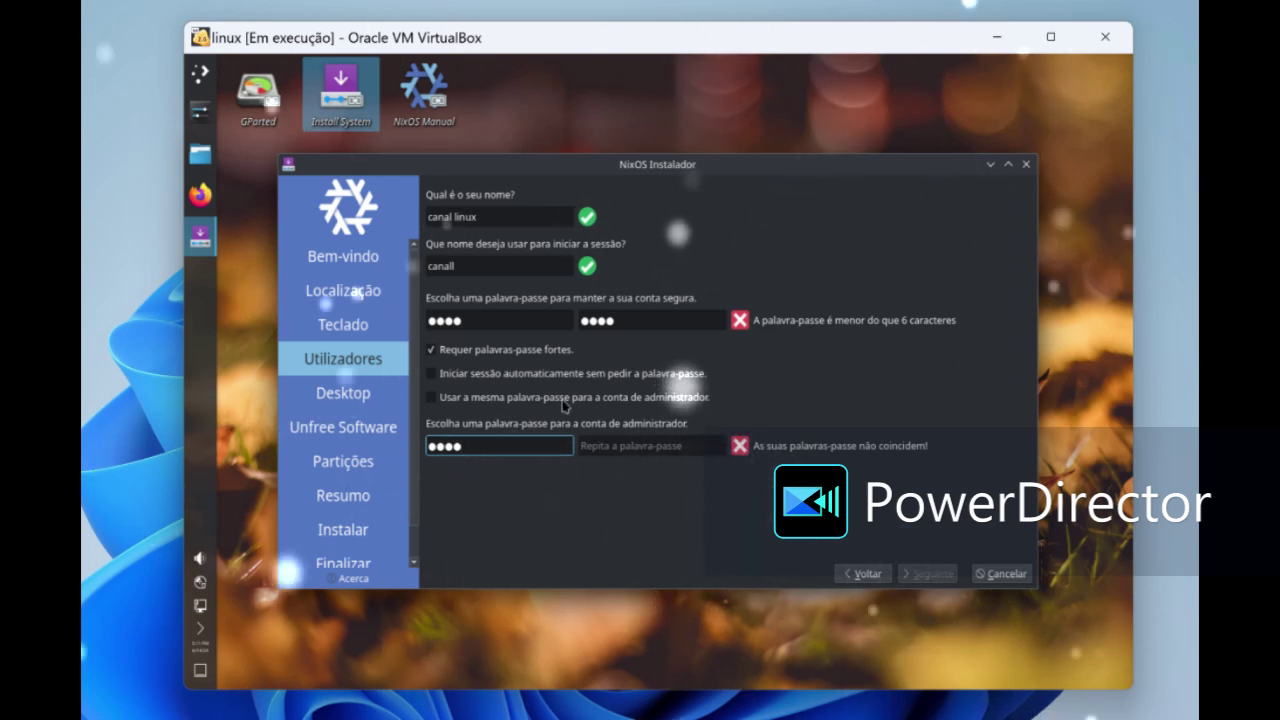
pyautogui.write('1234')
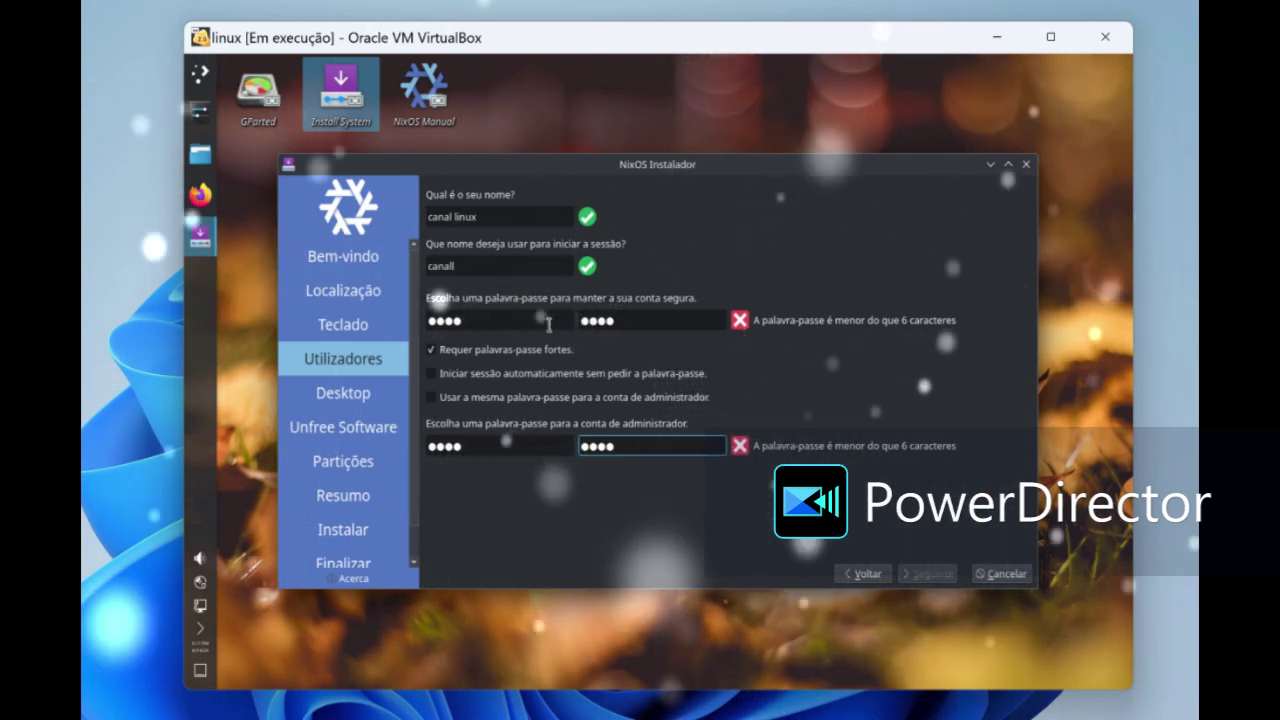
pyautogui.click(551, 322)
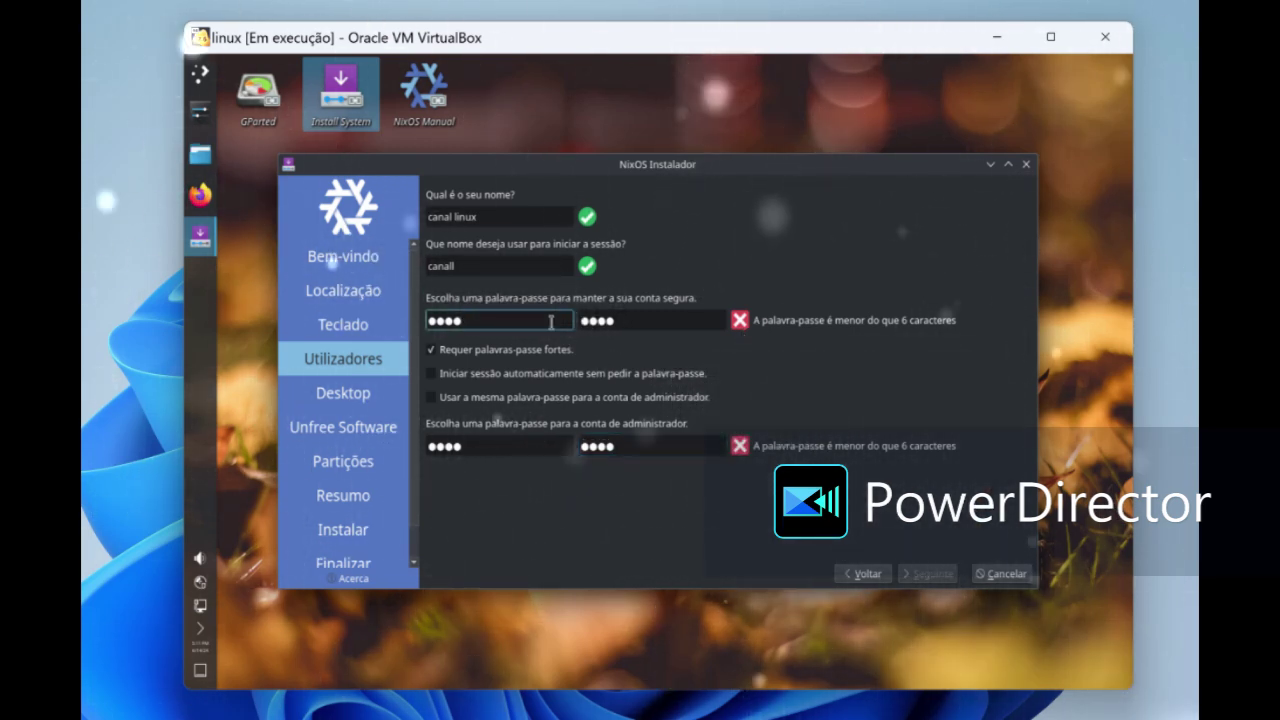
pyautogui.press('BackSpace')
pyautogui.press('BackSpace')
pyautogui.press('BackSpace')
pyautogui.press('BackSpace')
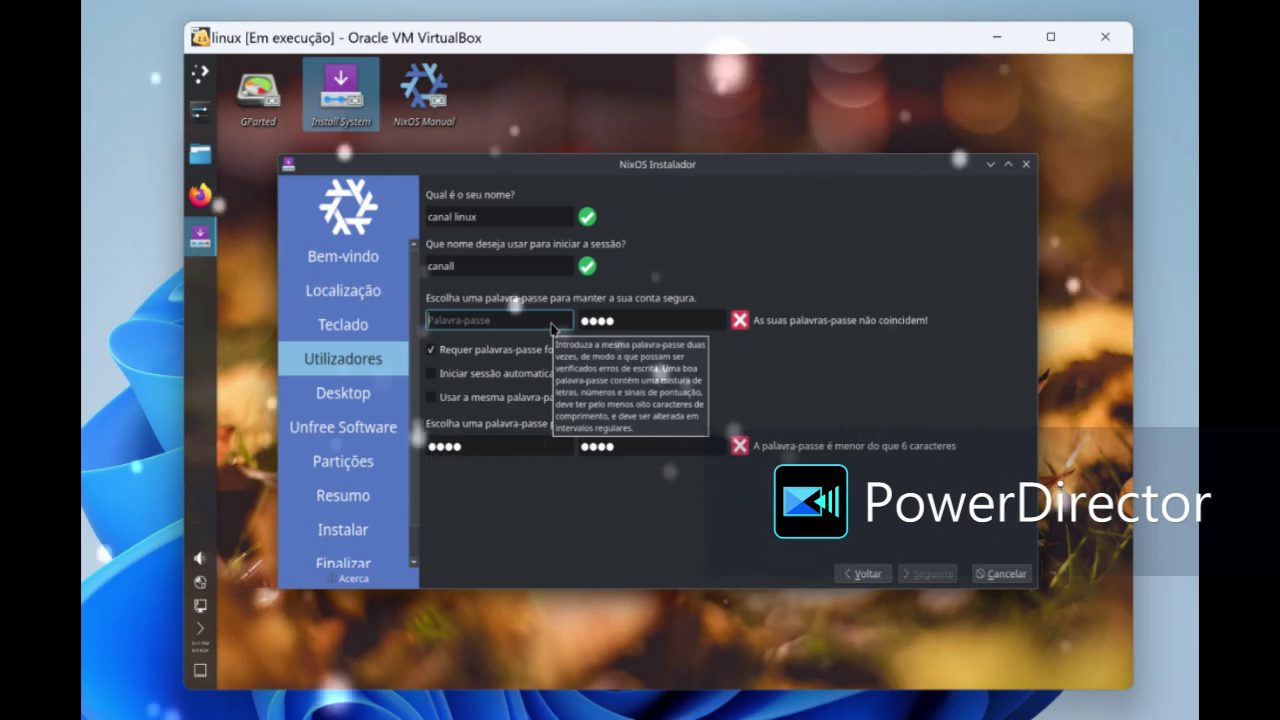
pyautogui.write('1234567')
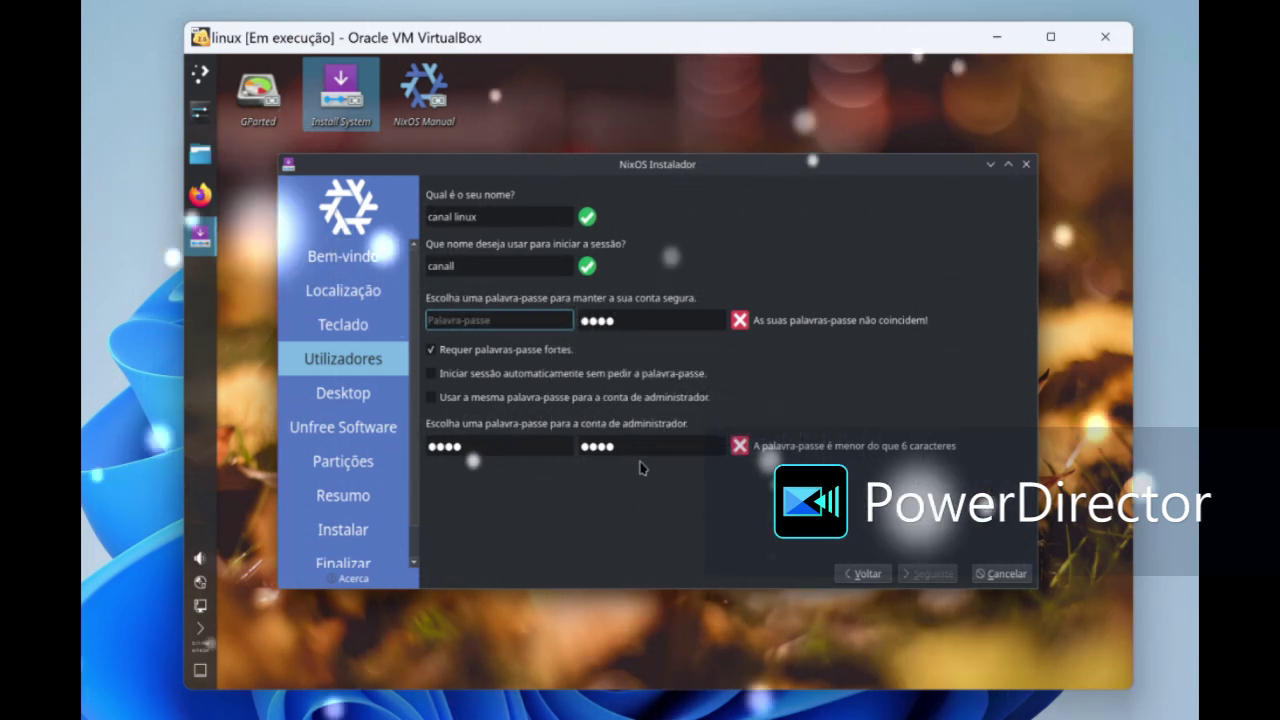
# - Enable automatic login, reuse the user password for administrator, and enter a new six-character password
pyautogui.click(505, 373)
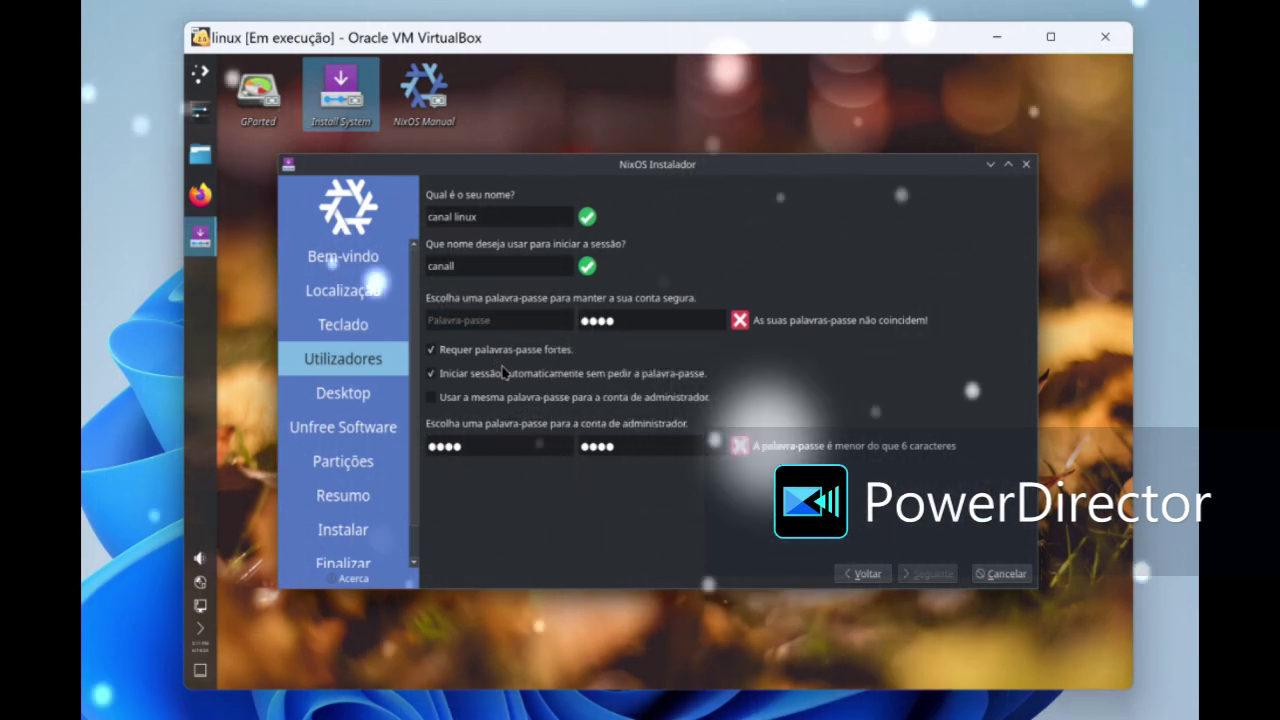
pyautogui.click(510, 397)
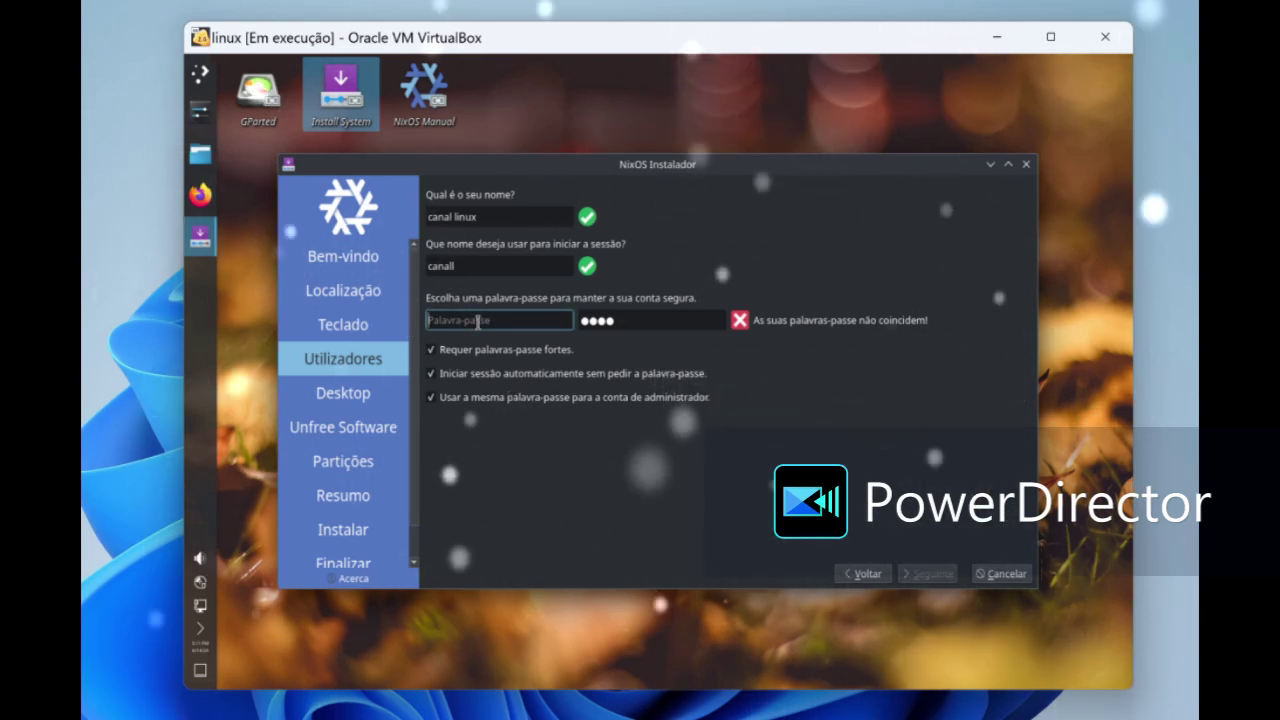
pyautogui.click(624, 318)
pyautogui.press('BackSpace')
pyautogui.press('BackSpace')
pyautogui.press('BackSpace')
pyautogui.press('BackSpace')
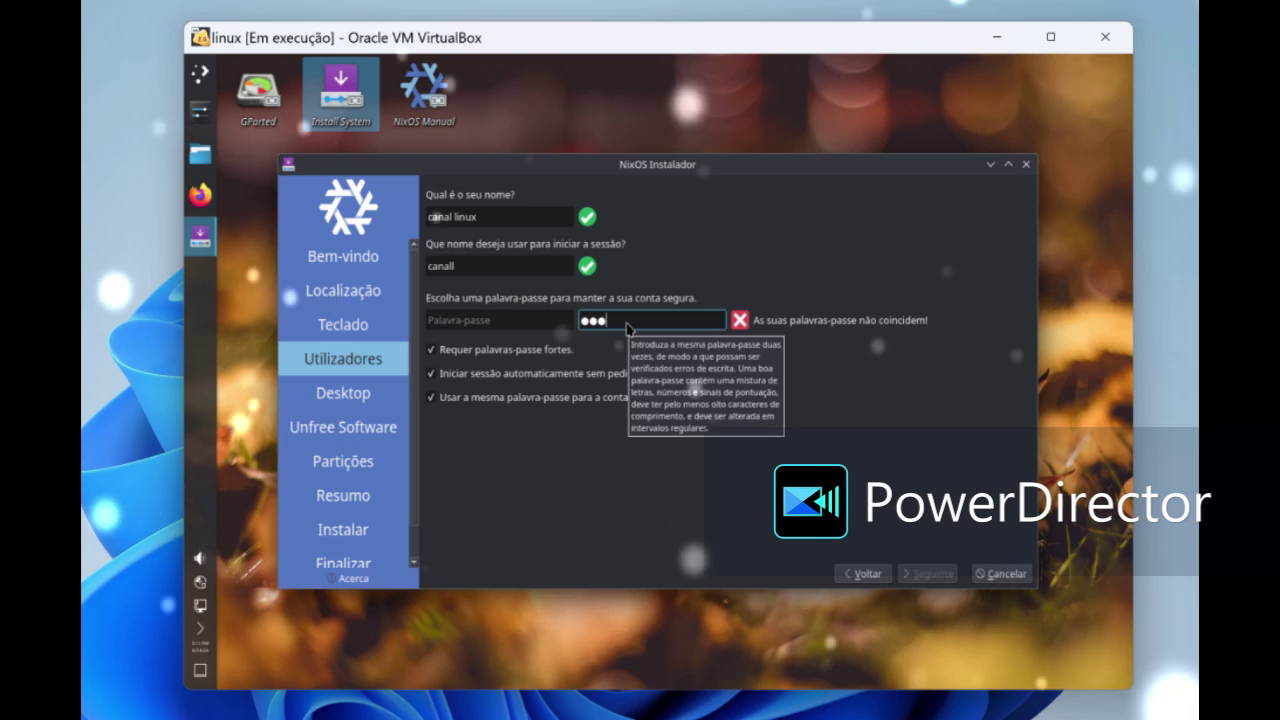
pyautogui.click(519, 308)
pyautogui.write('123456')
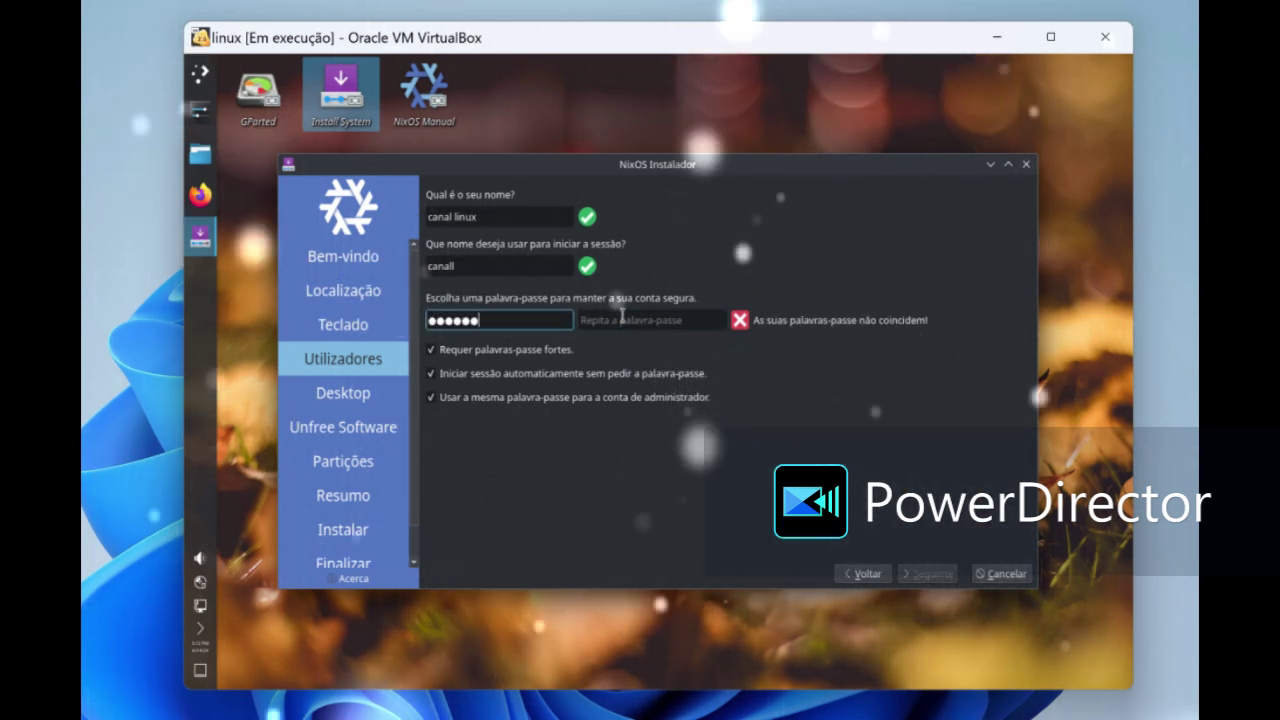
# - Enter matching twelve-character passwords in both fields and continue to the Desktop page
pyautogui.click(652, 320)
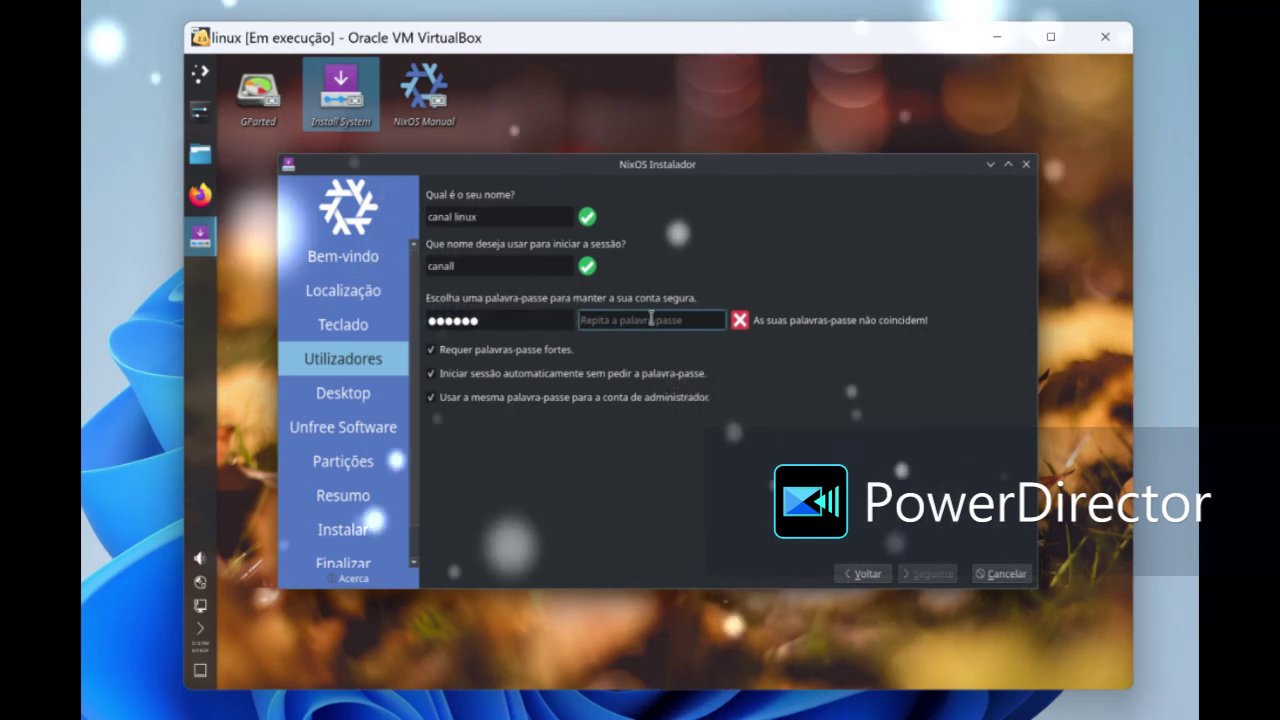
pyautogui.write('123456')
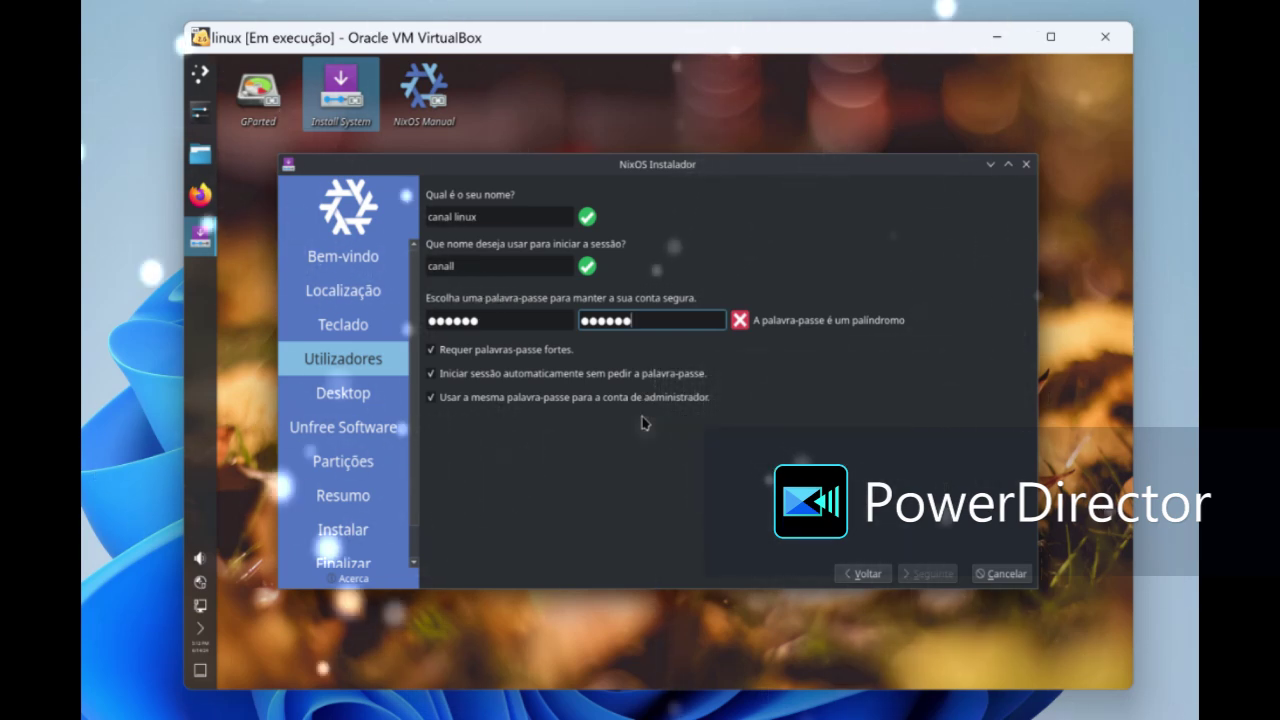
pyautogui.press('BackSpace')
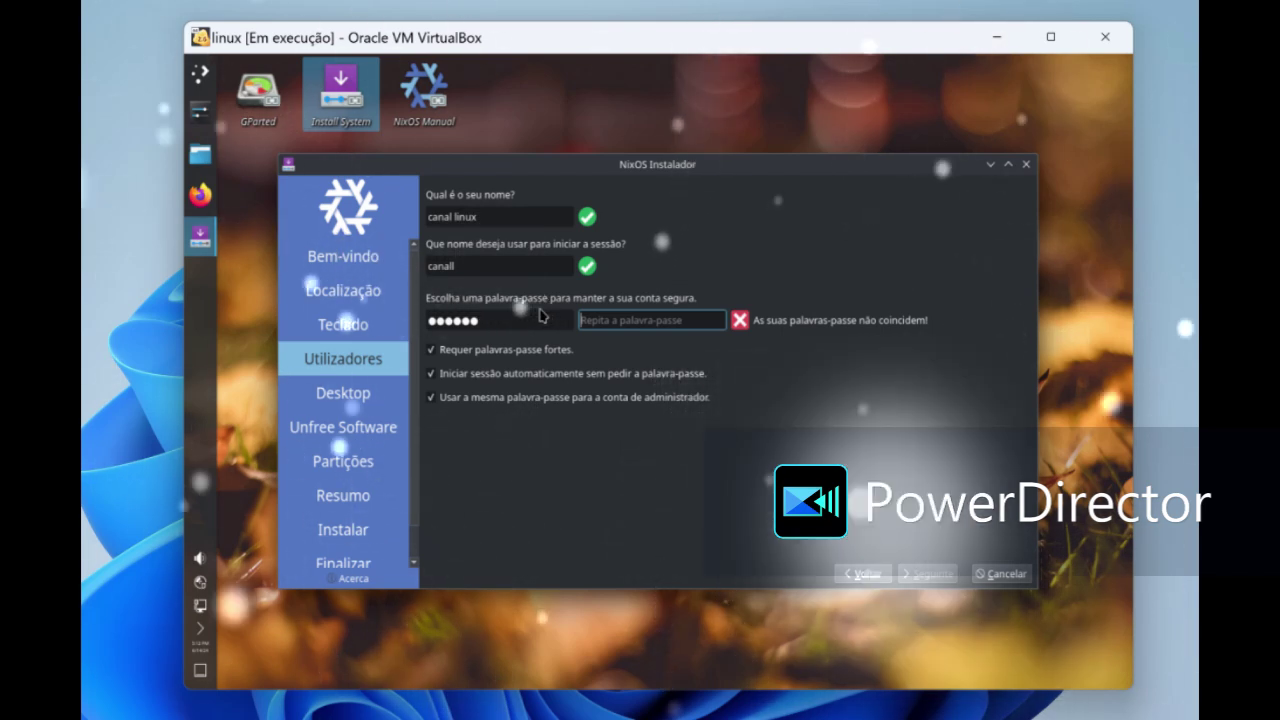
pyautogui.press('BackSpace')
pyautogui.press('BackSpace')
pyautogui.press('BackSpace')
pyautogui.press('BackSpace')
pyautogui.press('BackSpace')
pyautogui.write('123')
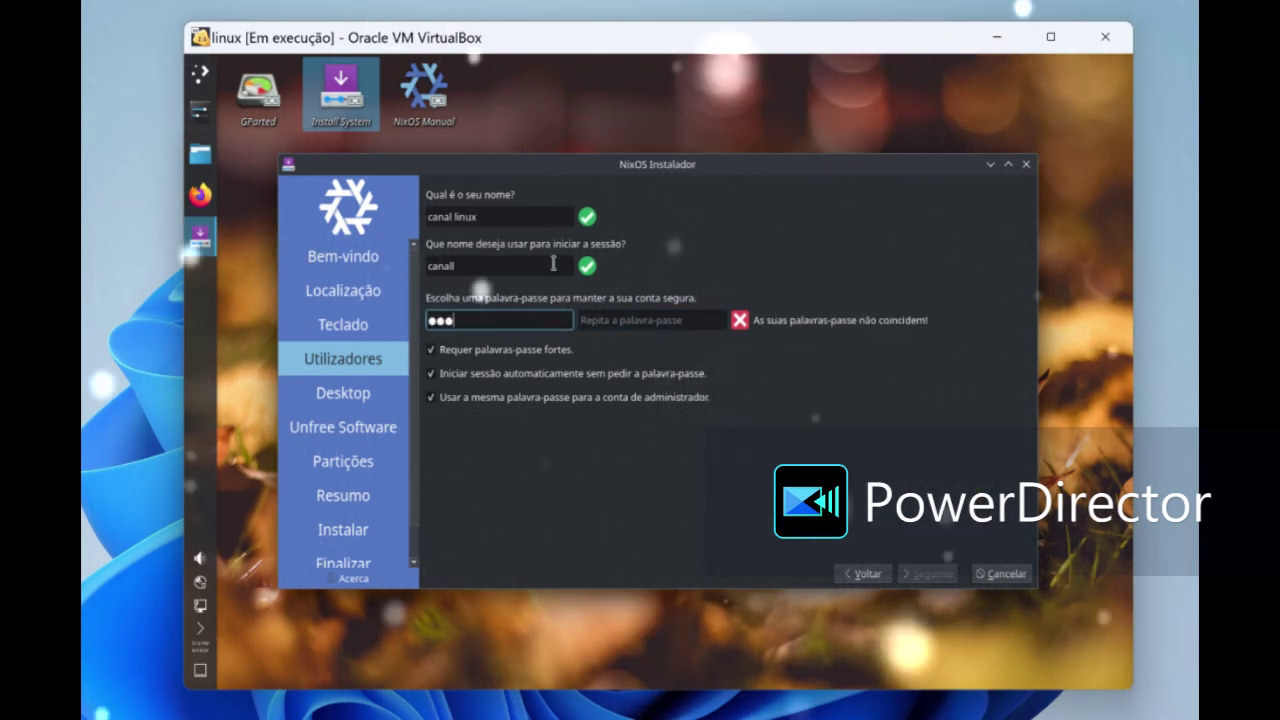
pyautogui.write('12')
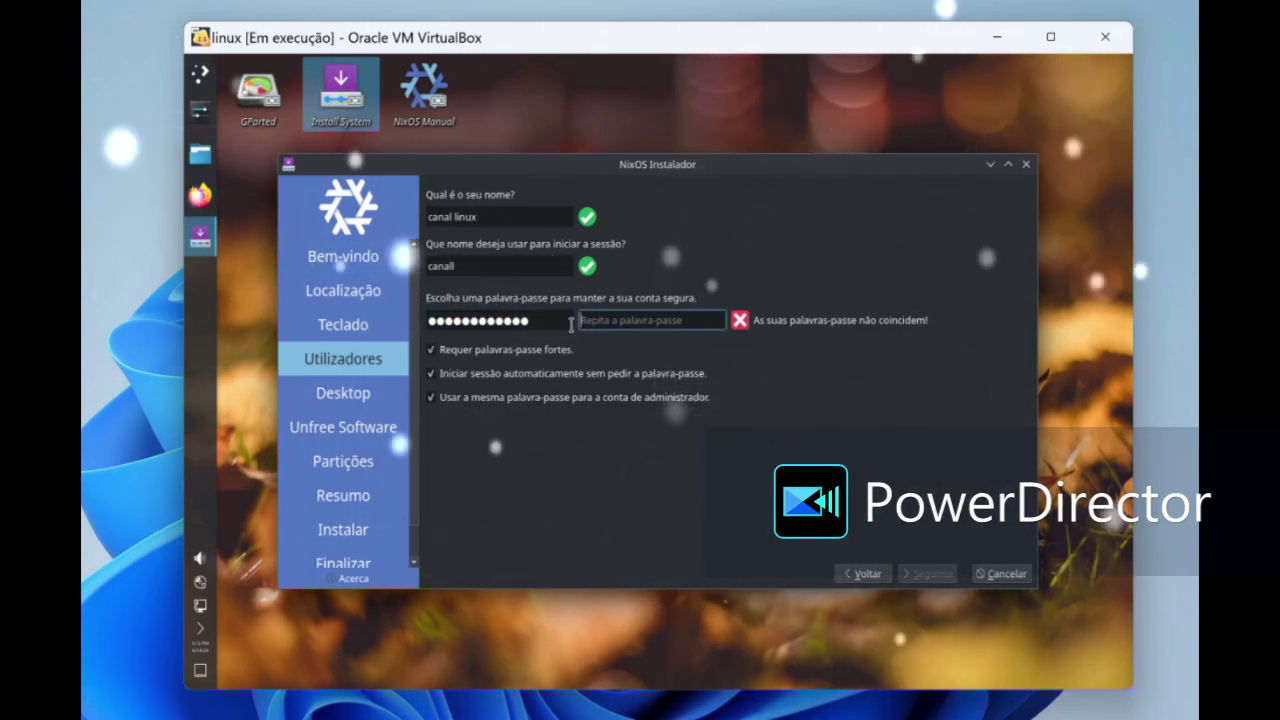
pyautogui.write('123')
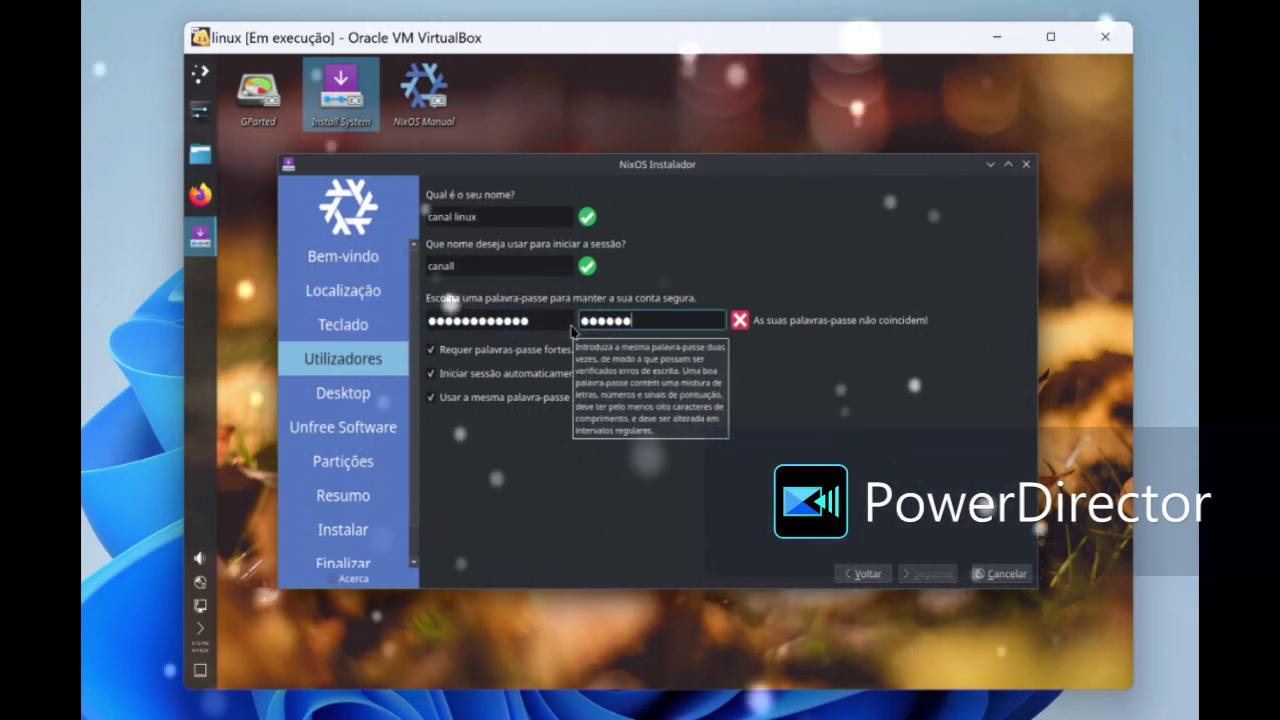
pyautogui.write('12')
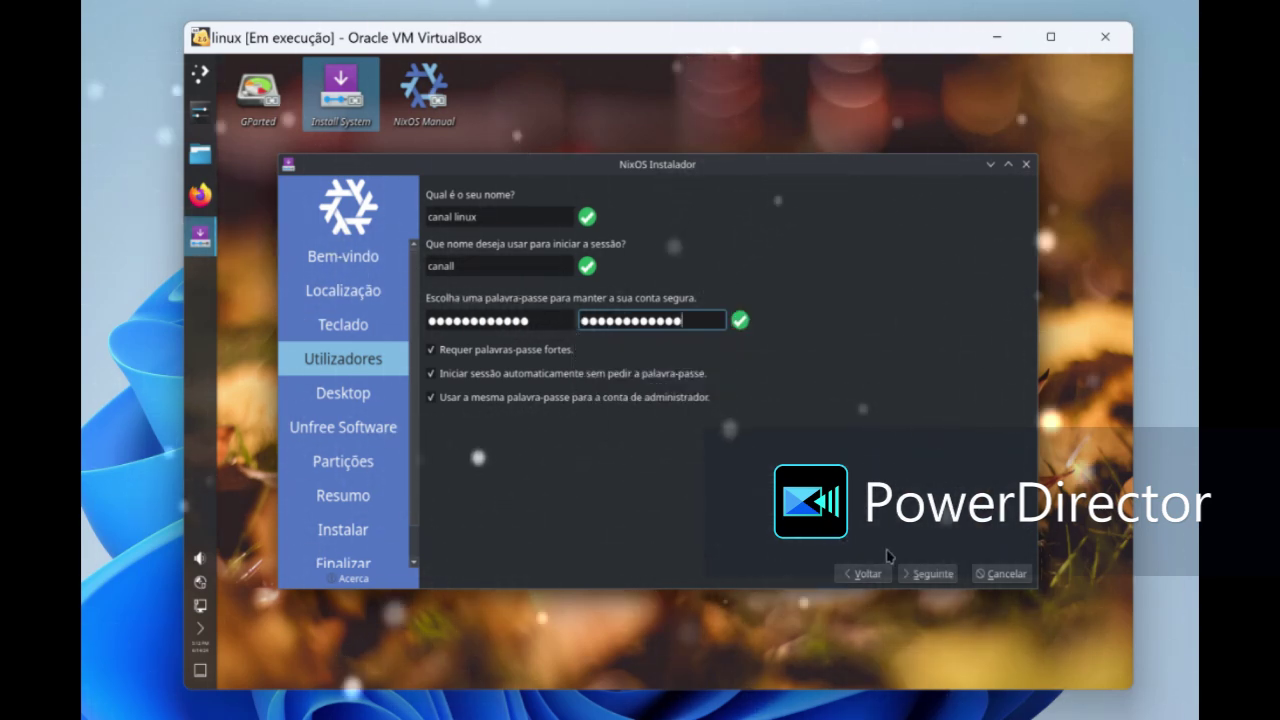
pyautogui.click(915, 575)
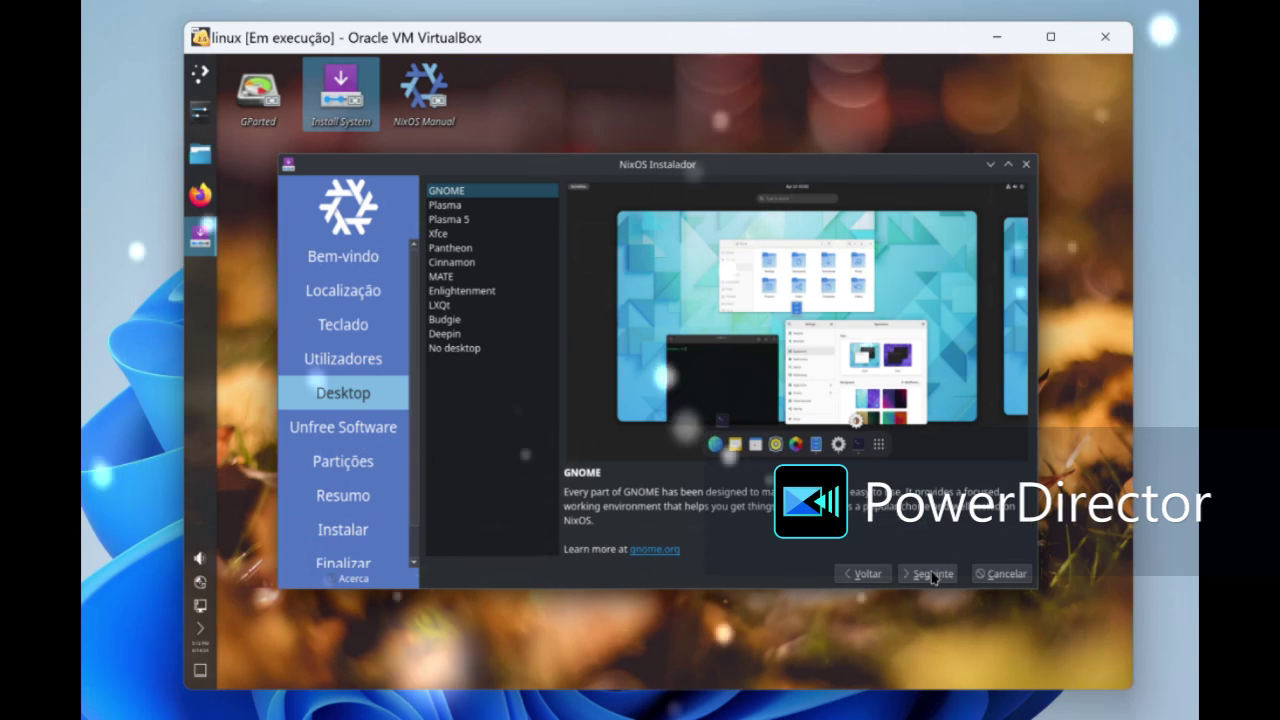
# - Keep the default desktop and free-only software, choose Apagar disco for /dev/sda, and open Resumo
pyautogui.click(938, 578)
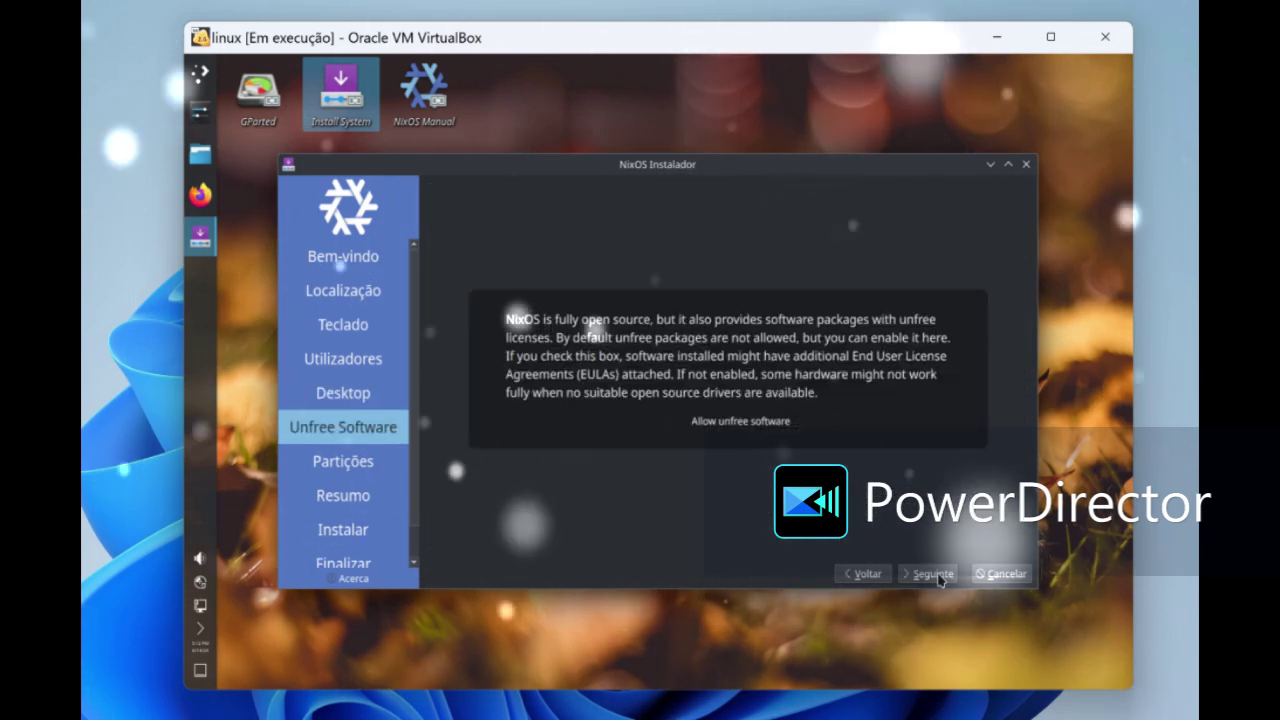
pyautogui.click(940, 579)
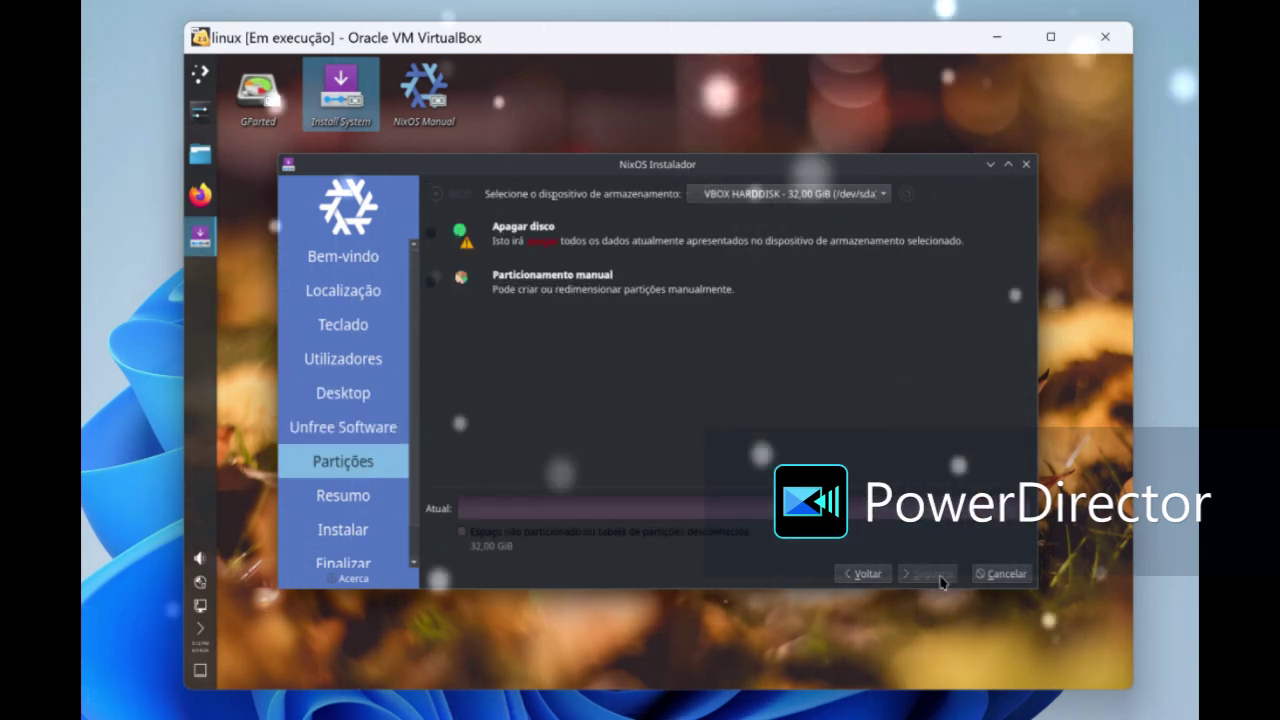
pyautogui.click(525, 232)
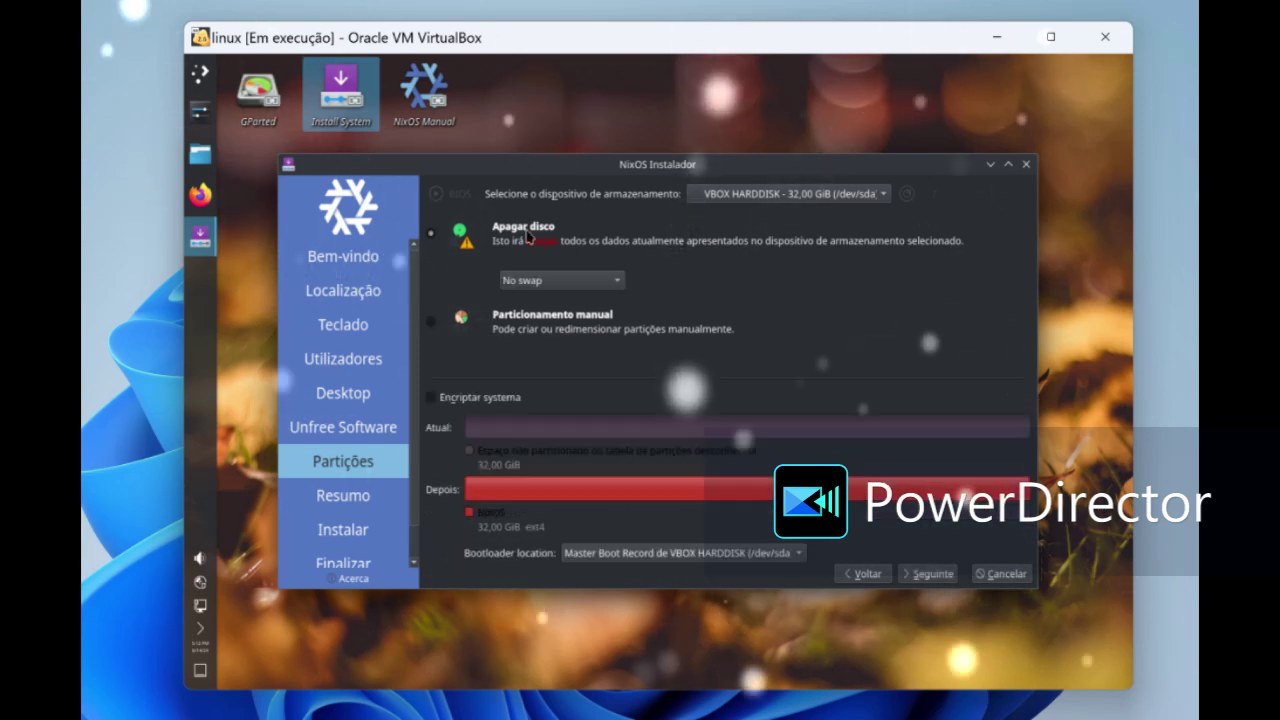
pyautogui.click(928, 574)
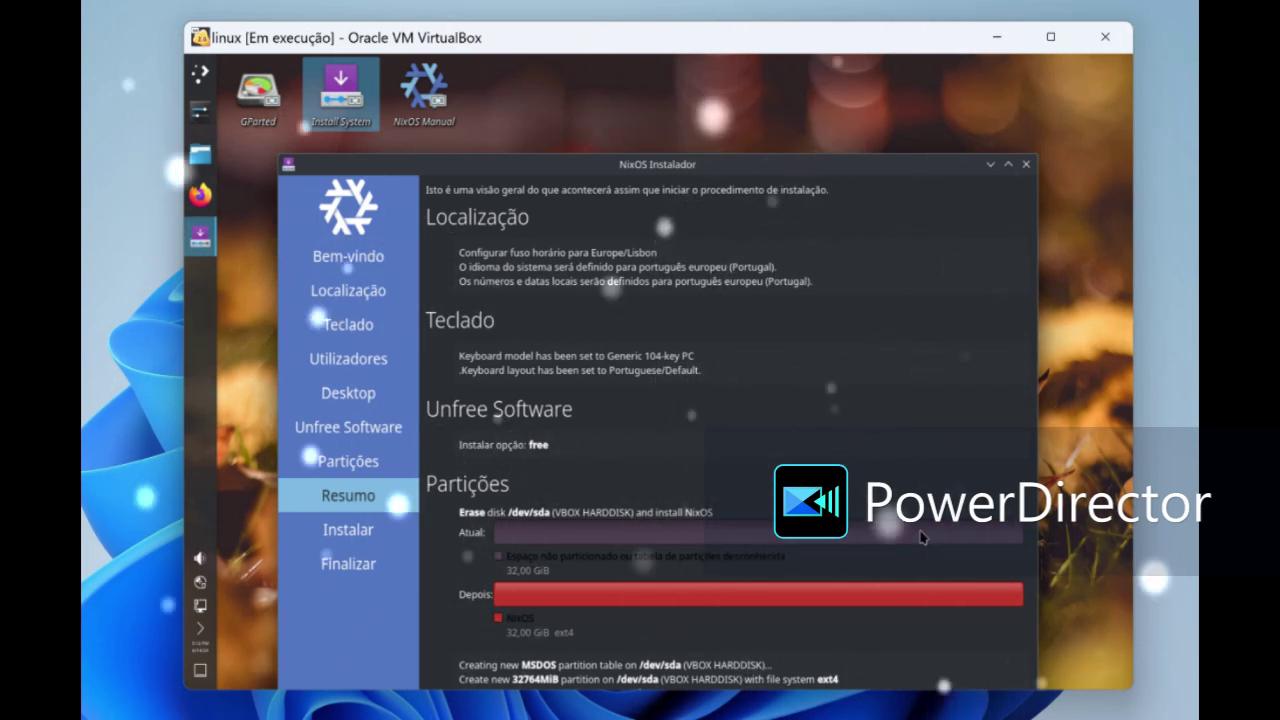
# - Move the installer window higher to reveal the boot flag and boot loader details
pyautogui.moveTo(723, 166); pyautogui.dragTo(724, 95)
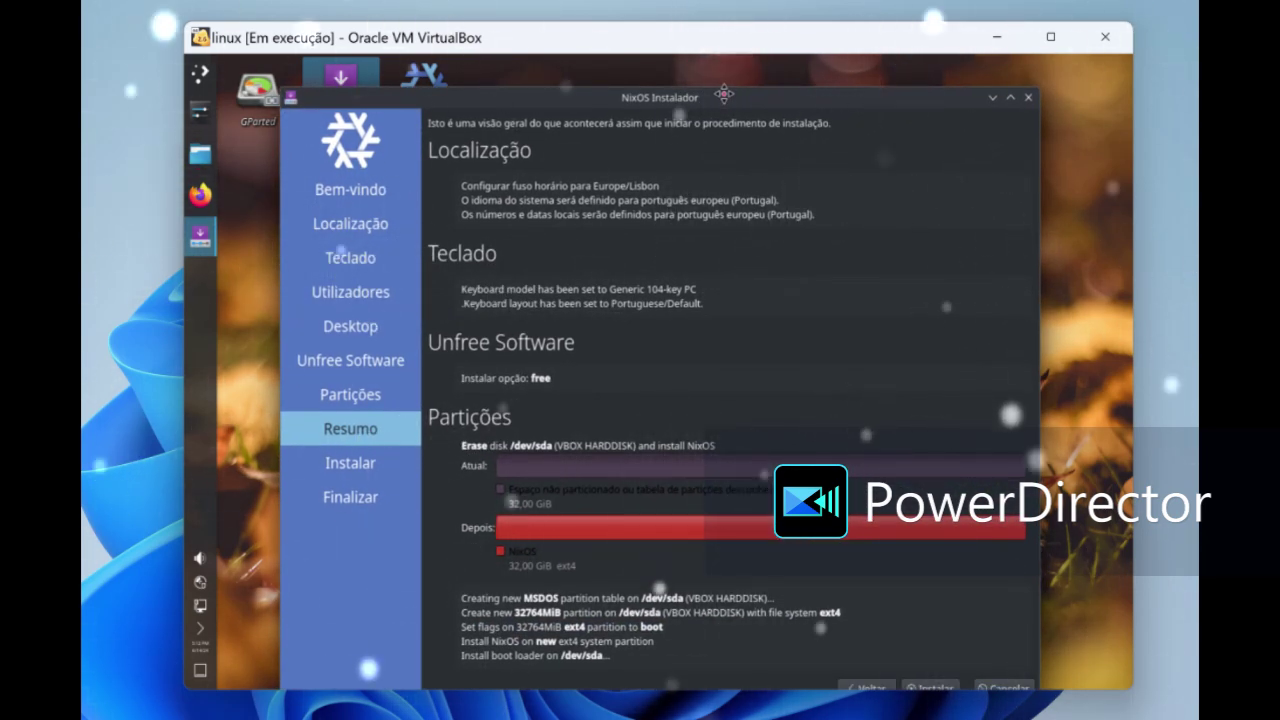